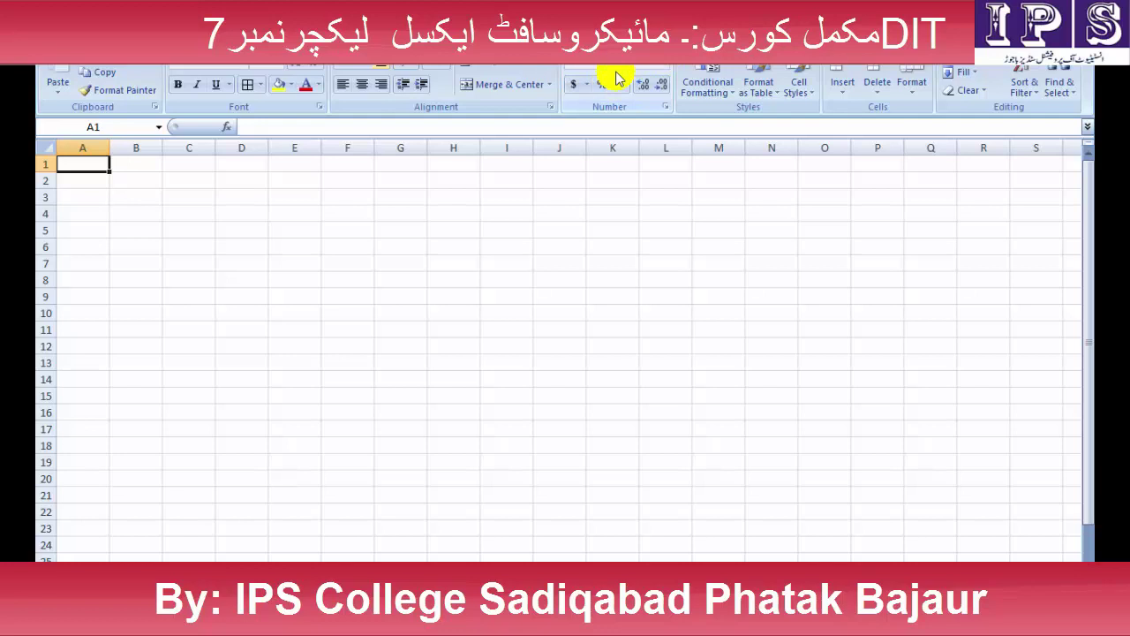
pyautogui.click(667, 69)
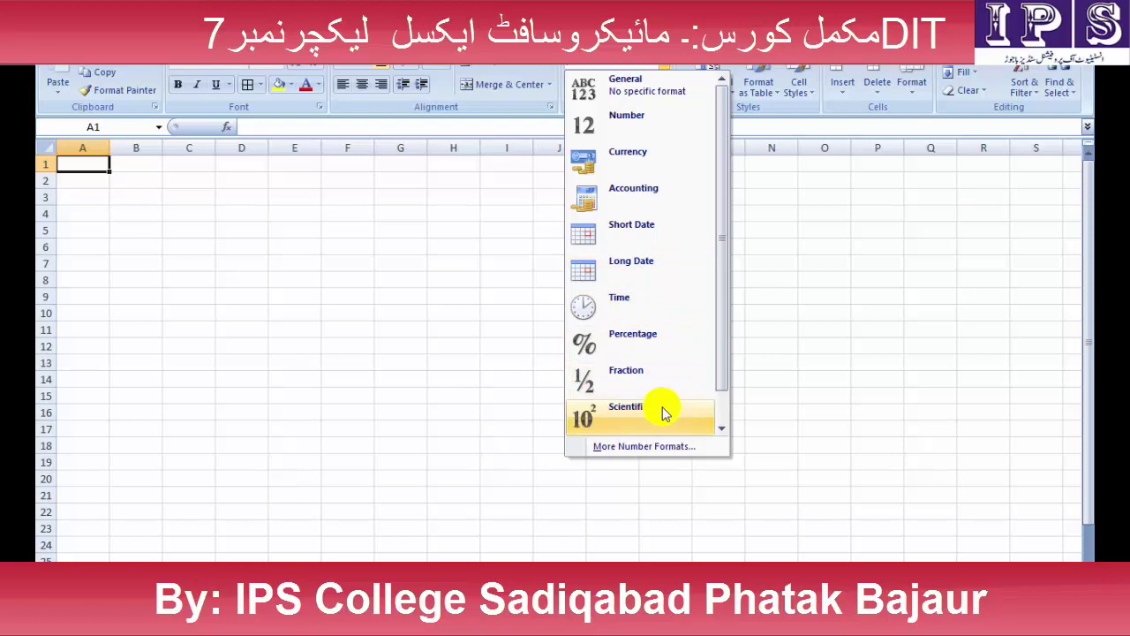
pyautogui.click(410, 282)
pyautogui.moveTo(232, 197); pyautogui.dragTo(663, 444)
# Enter the column headers name in E3 and Gender in F3
pyautogui.click(225, 202)
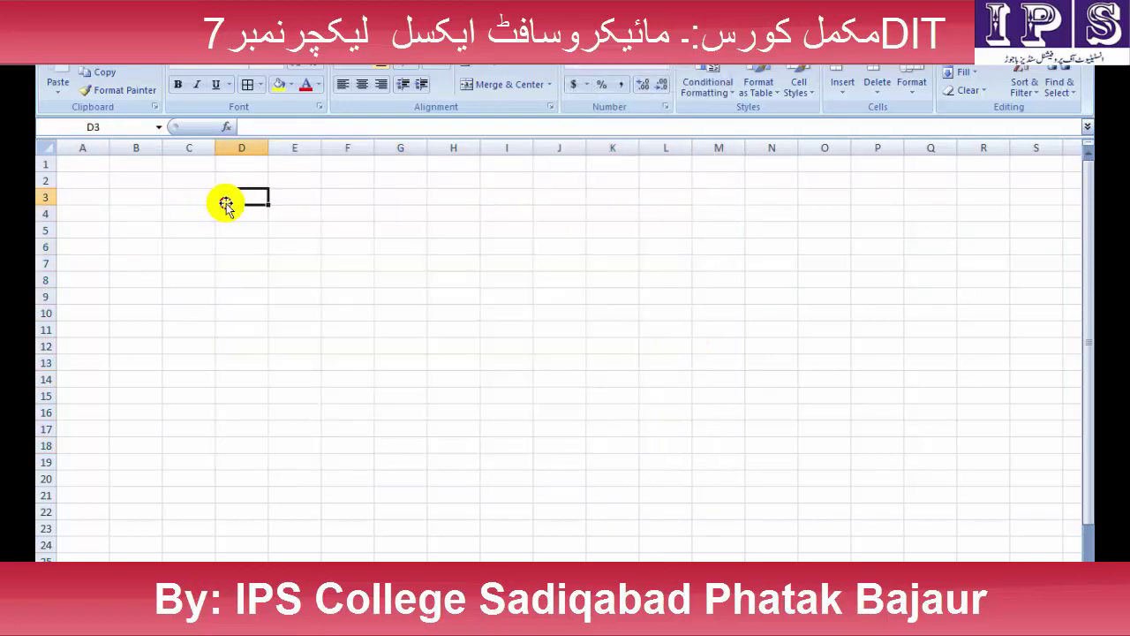
pyautogui.press('Tab')
pyautogui.write('nam,e')
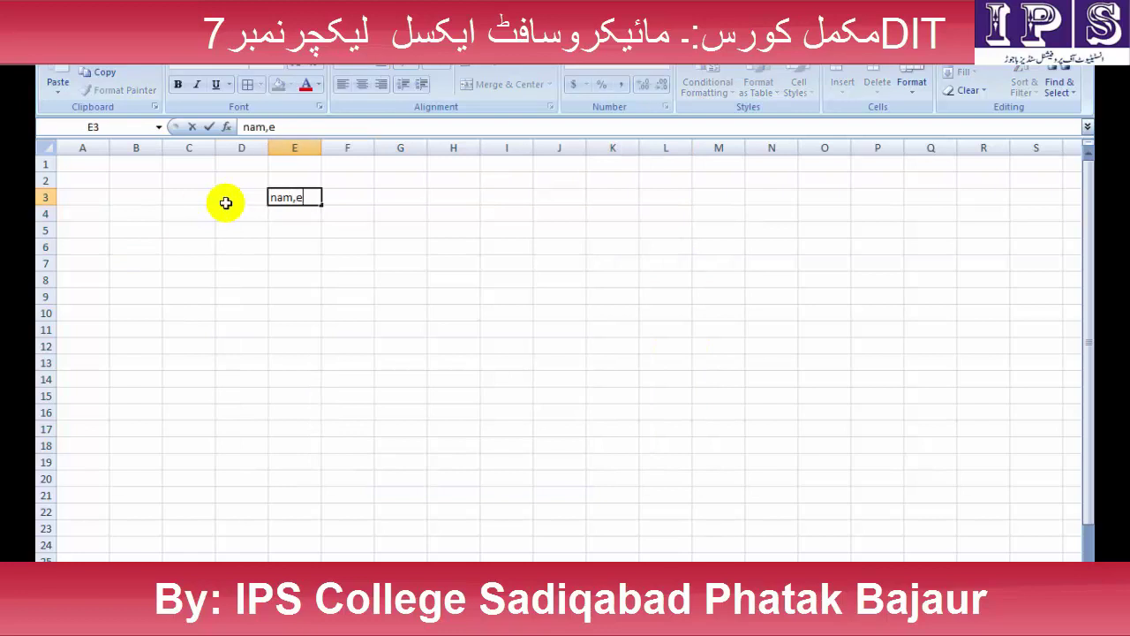
pyautogui.press('BackSpace')
pyautogui.press('BackSpace')
pyautogui.write('e')
pyautogui.press('Tab')
pyautogui.write('g')
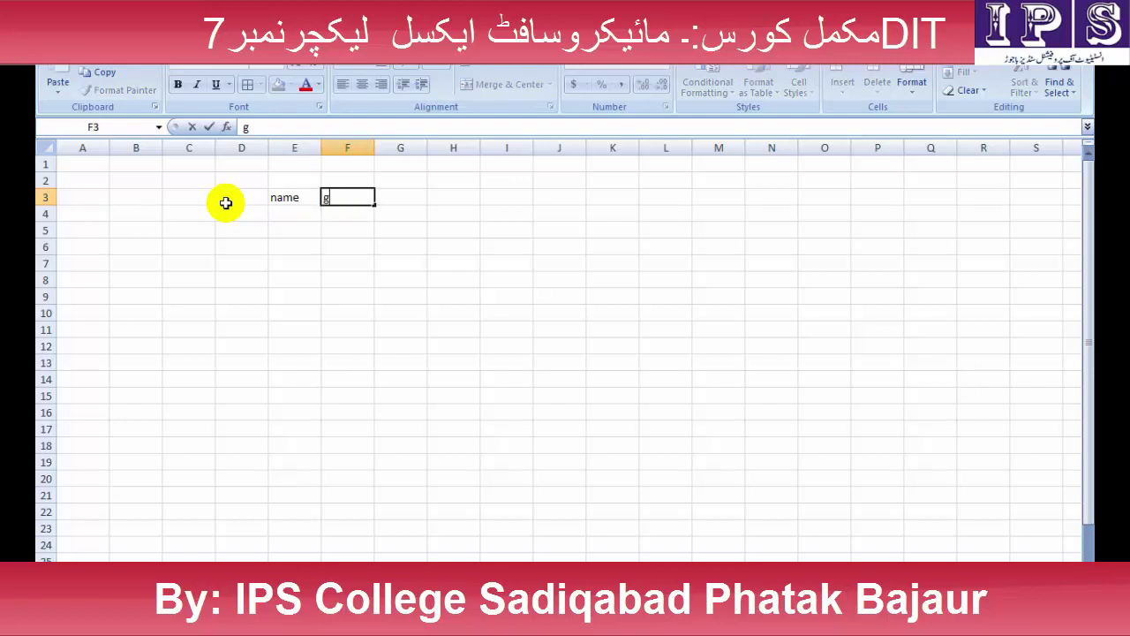
pyautogui.press('BackSpace')
pyautogui.write('Gender')
# Add the column headers Location in G3 and Salary in H3
pyautogui.press('Tab')
pyautogui.write('I')
pyautogui.press('BackSpace')
pyautogui.write('Location')
pyautogui.press('Tab')
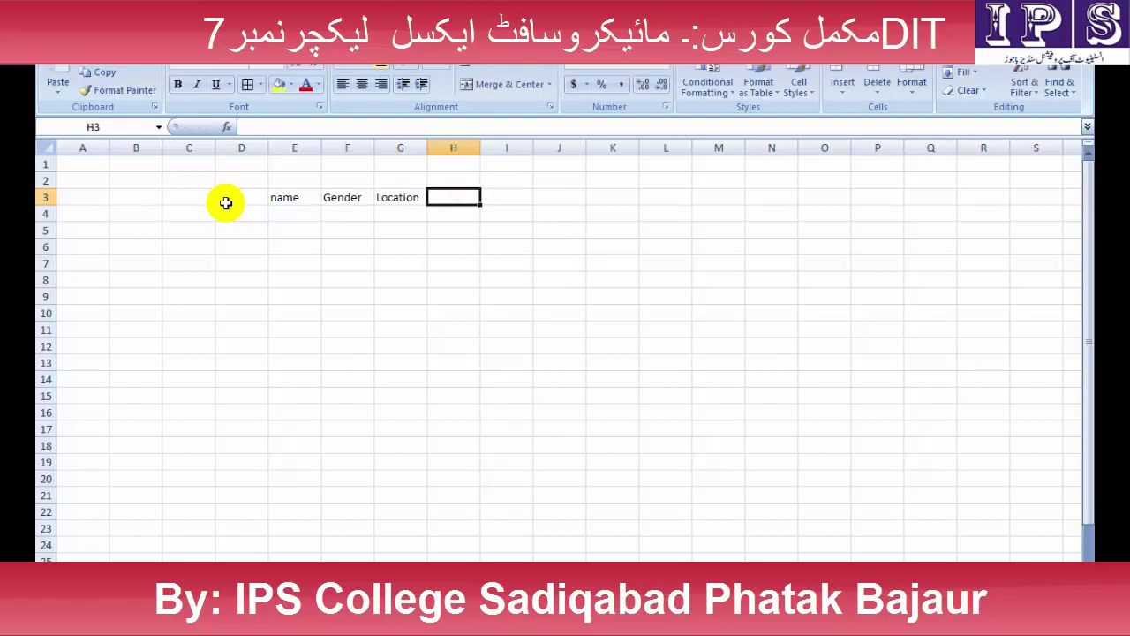
pyautogui.write('Salary')
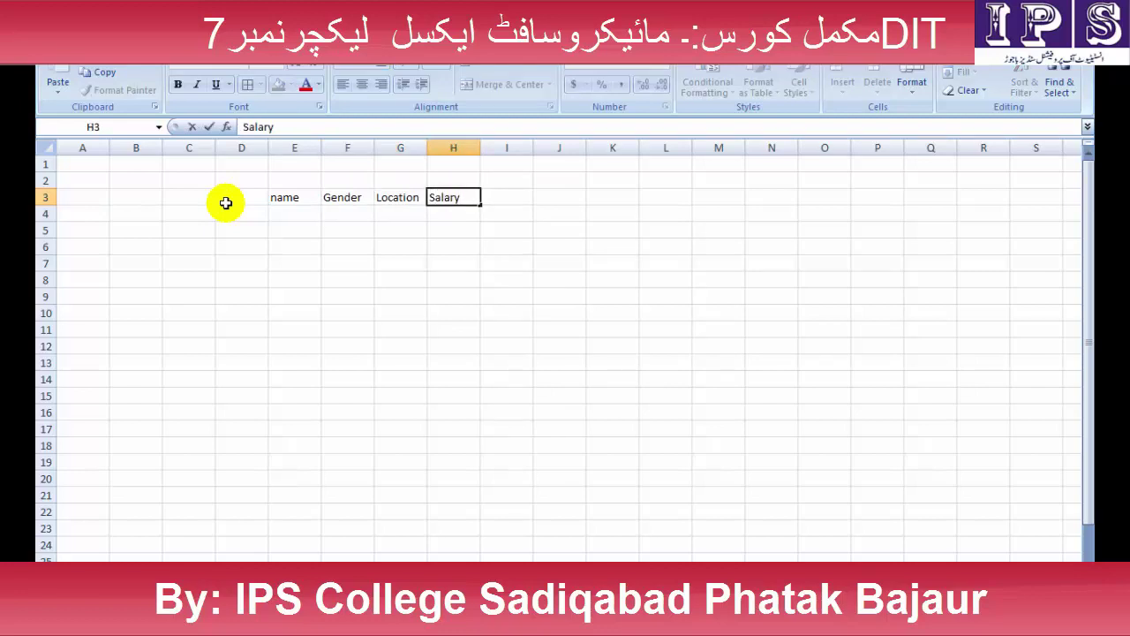
pyautogui.press('Return')
# Add the column header Date in I3, beside the Salary header
pyautogui.press('Right')
pyautogui.press('Right')
pyautogui.press('Right')
pyautogui.press('Right')
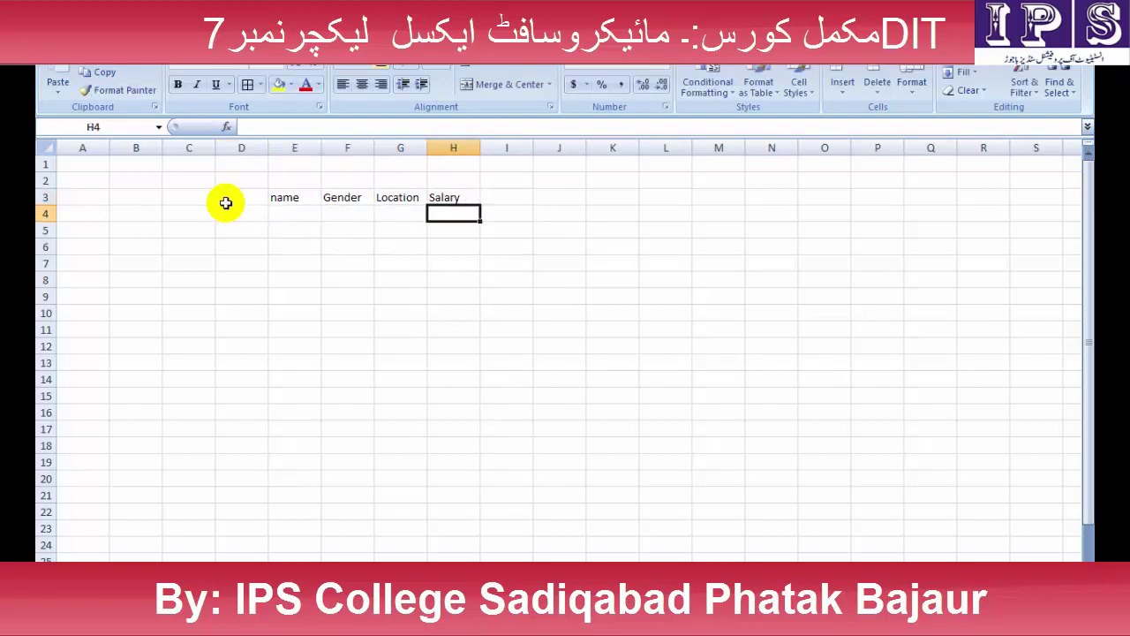
pyautogui.press('Right')
pyautogui.press('Up')
pyautogui.write('Date')
pyautogui.press('Return')
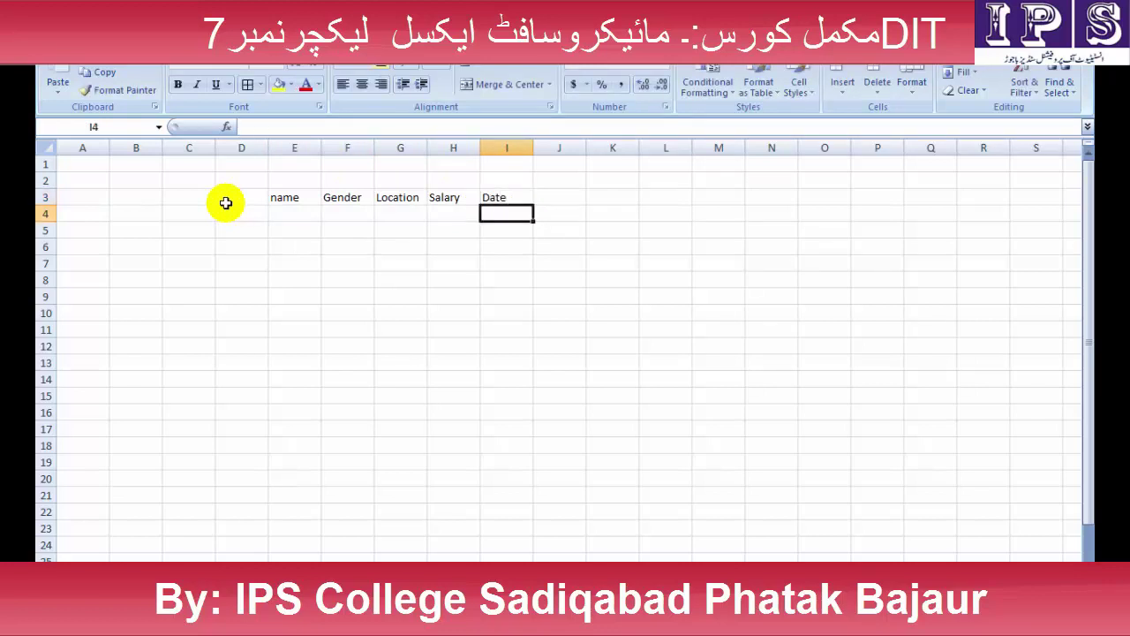
pyautogui.click(558, 196)
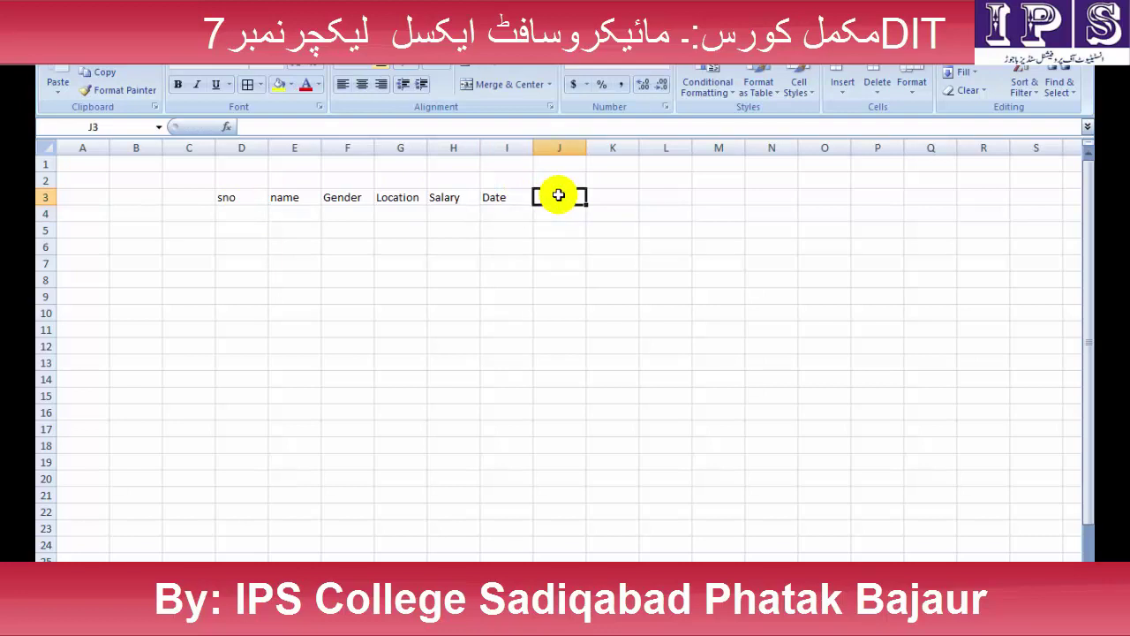
pyautogui.press('Right')
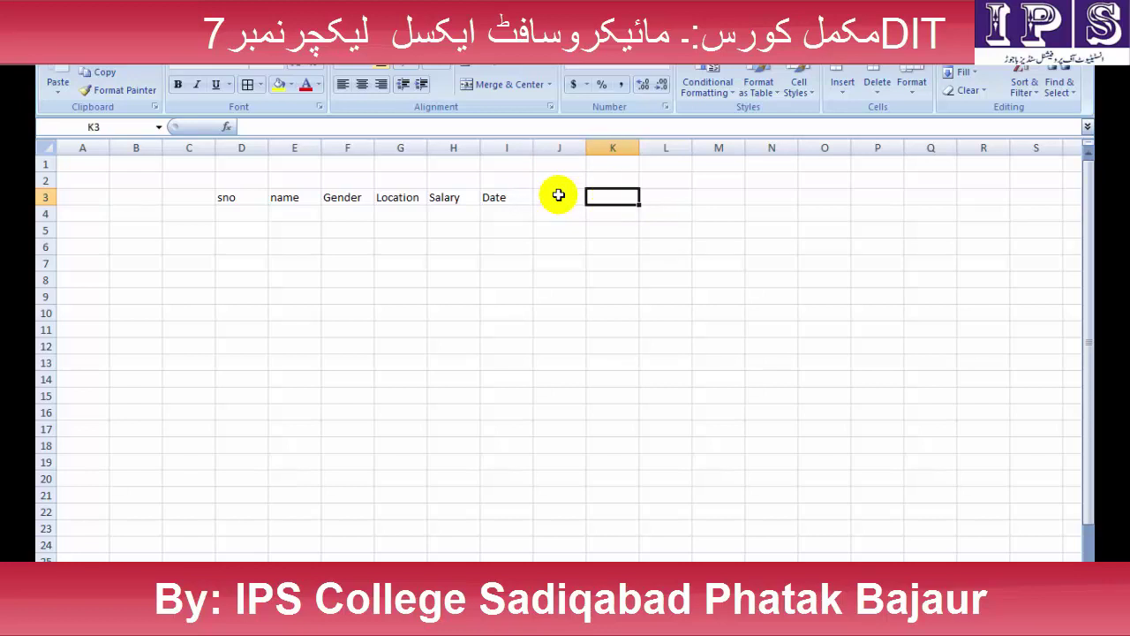
pyautogui.press('Left')
pyautogui.press('Left')
pyautogui.press('Right')
pyautogui.press('Right')
pyautogui.press('Left')
pyautogui.press('Left')
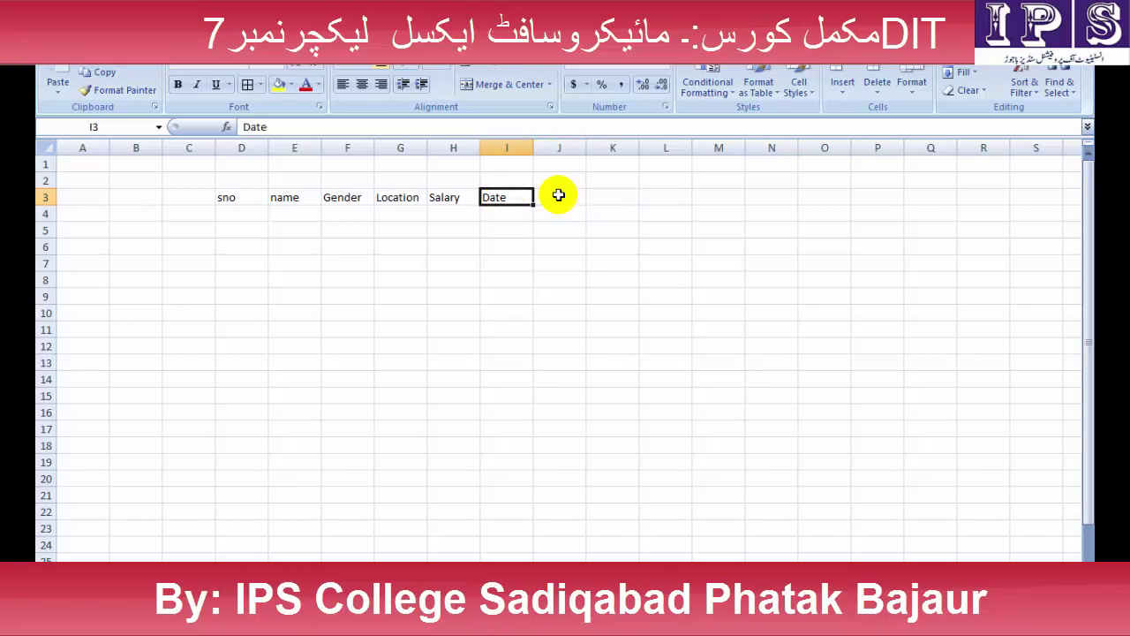
# Apply all borders to the table range D3:I21
pyautogui.click(402, 395)
pyautogui.moveTo(231, 196); pyautogui.dragTo(524, 494)
pyautogui.click(248, 84)
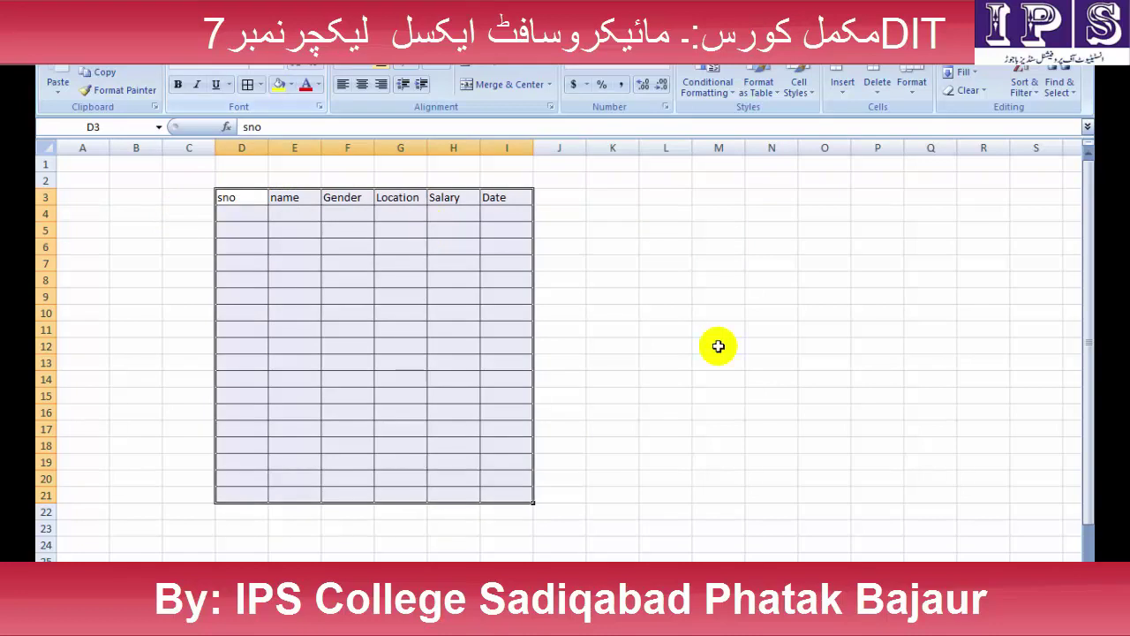
pyautogui.click(717, 346)
# Fill the header row D3:I3 with yellow and widen the Date column
pyautogui.moveTo(254, 200); pyautogui.dragTo(504, 200)
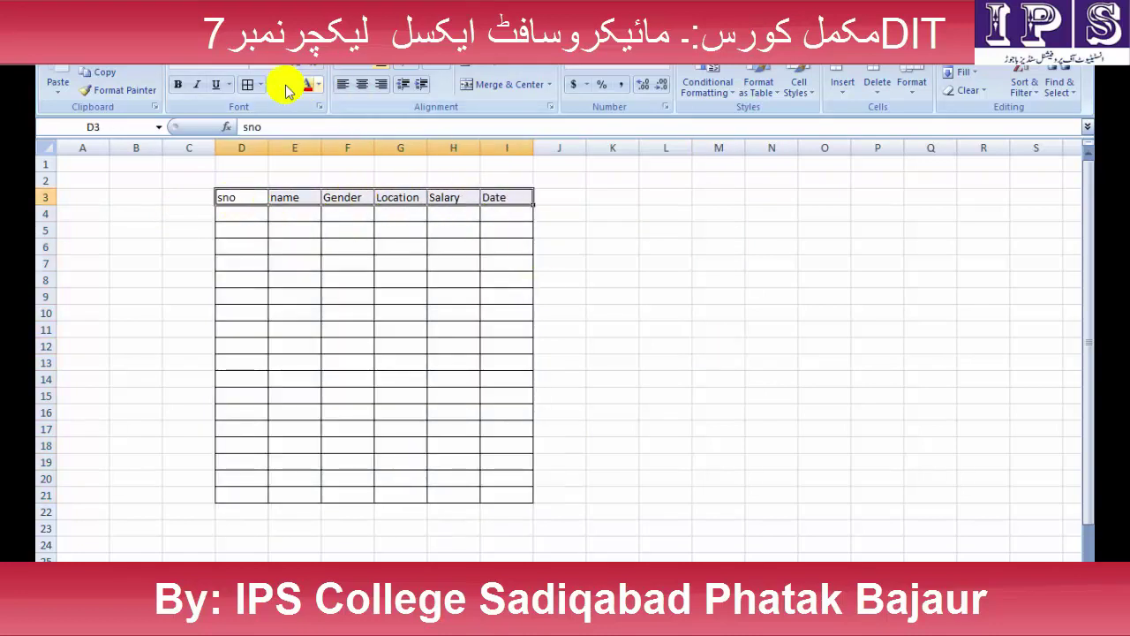
pyautogui.click(274, 84)
pyautogui.click(772, 313)
pyautogui.moveTo(535, 140); pyautogui.dragTo(569, 140)
# Enter 50000 in the first Salary cell, H4
pyautogui.click(666, 67)
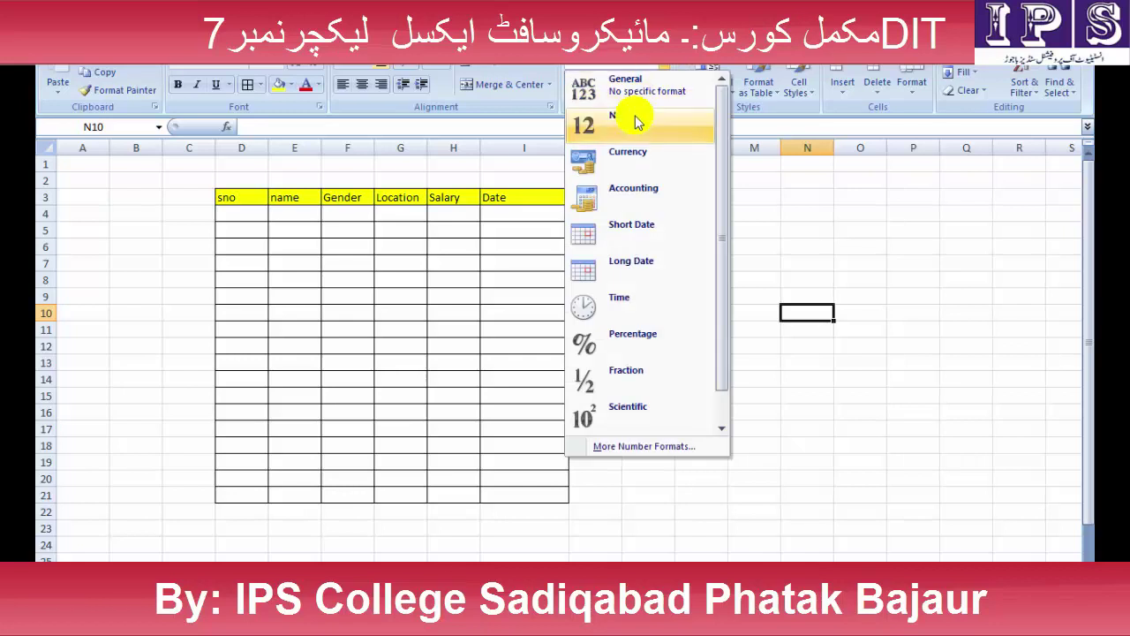
pyautogui.click(454, 210)
pyautogui.click(455, 213)
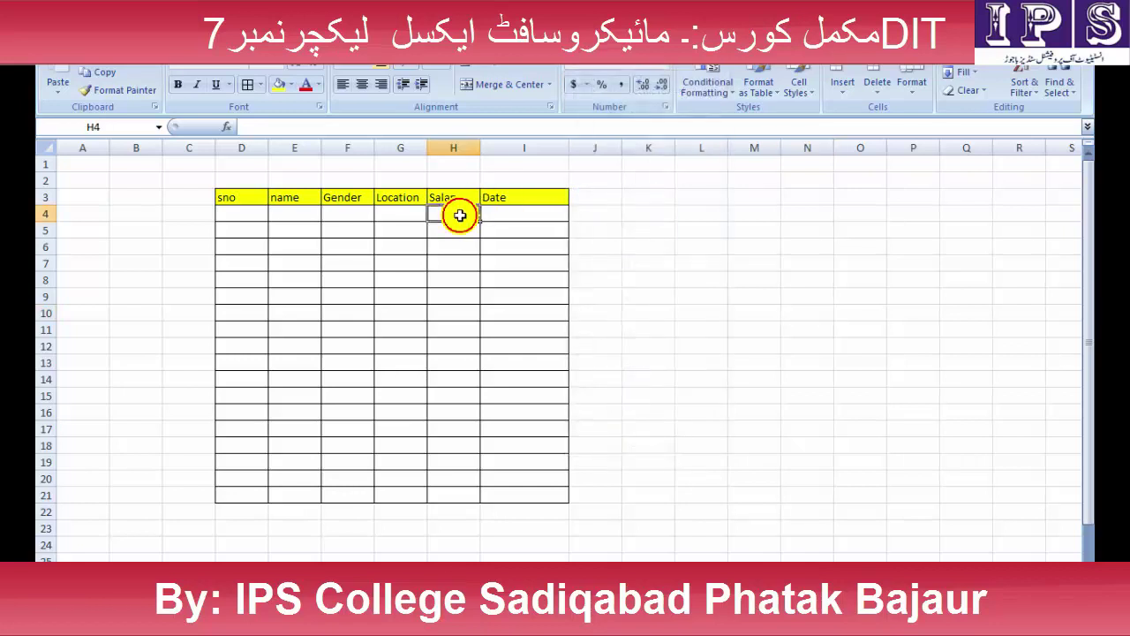
pyautogui.write('50000')
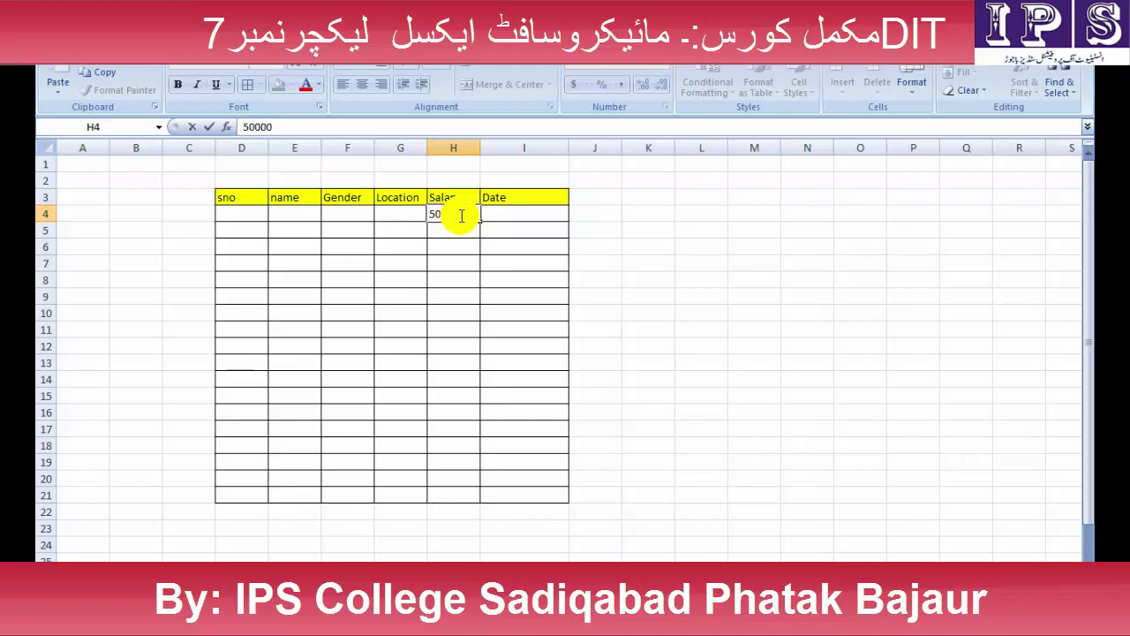
pyautogui.press('Return')
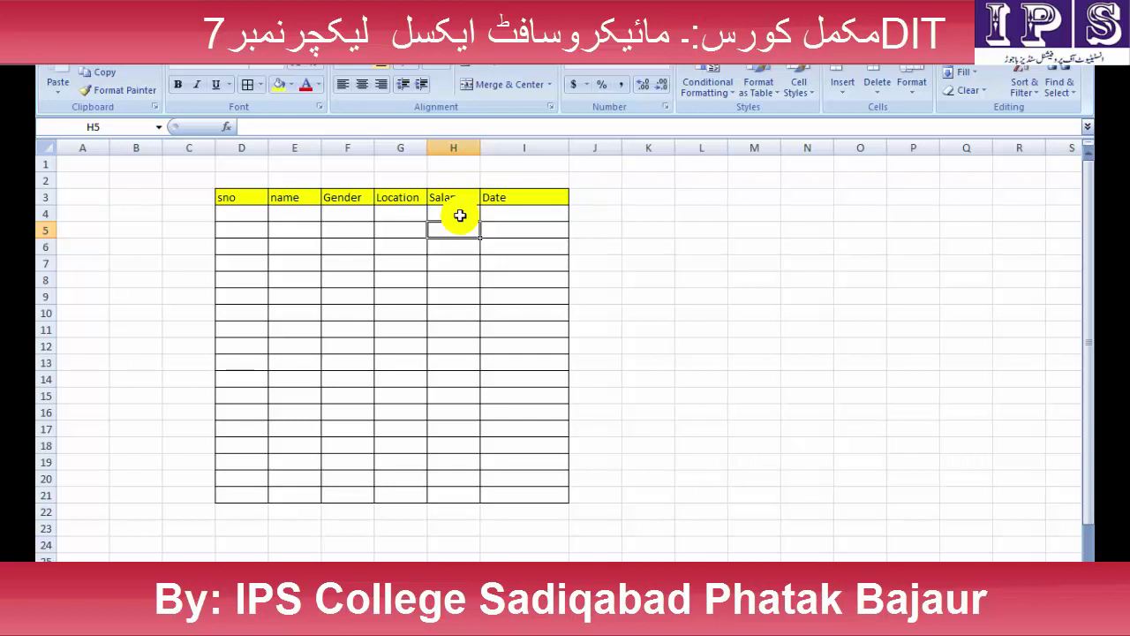
# Apply the Number format to the Salary cells H4:H21
pyautogui.moveTo(460, 216); pyautogui.dragTo(464, 433)
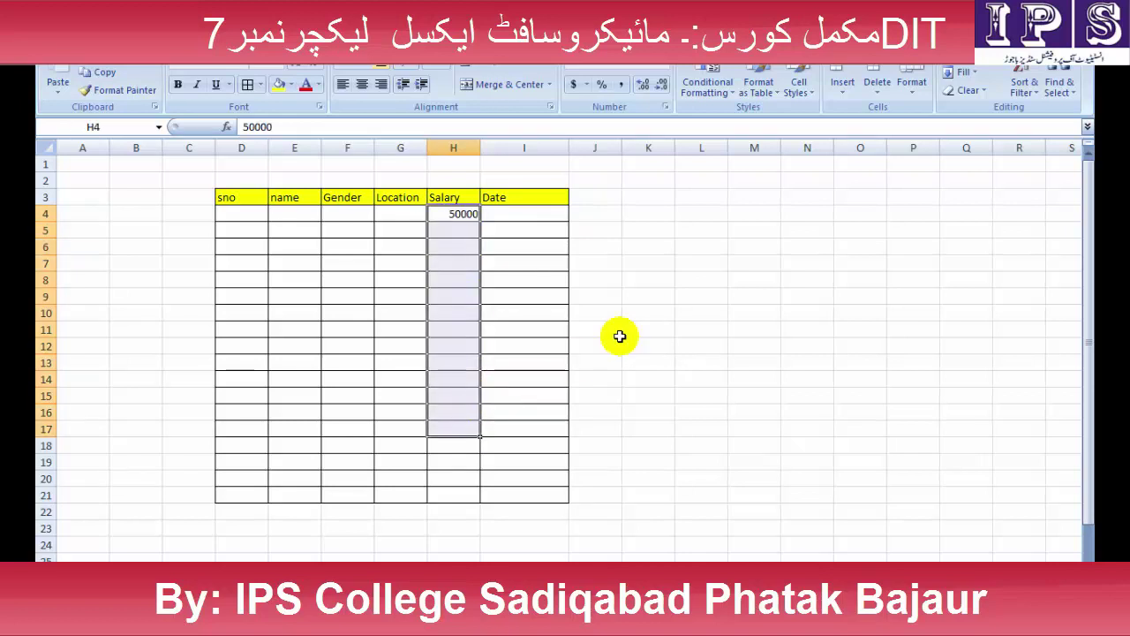
pyautogui.click(807, 379)
pyautogui.moveTo(450, 216); pyautogui.dragTo(454, 496)
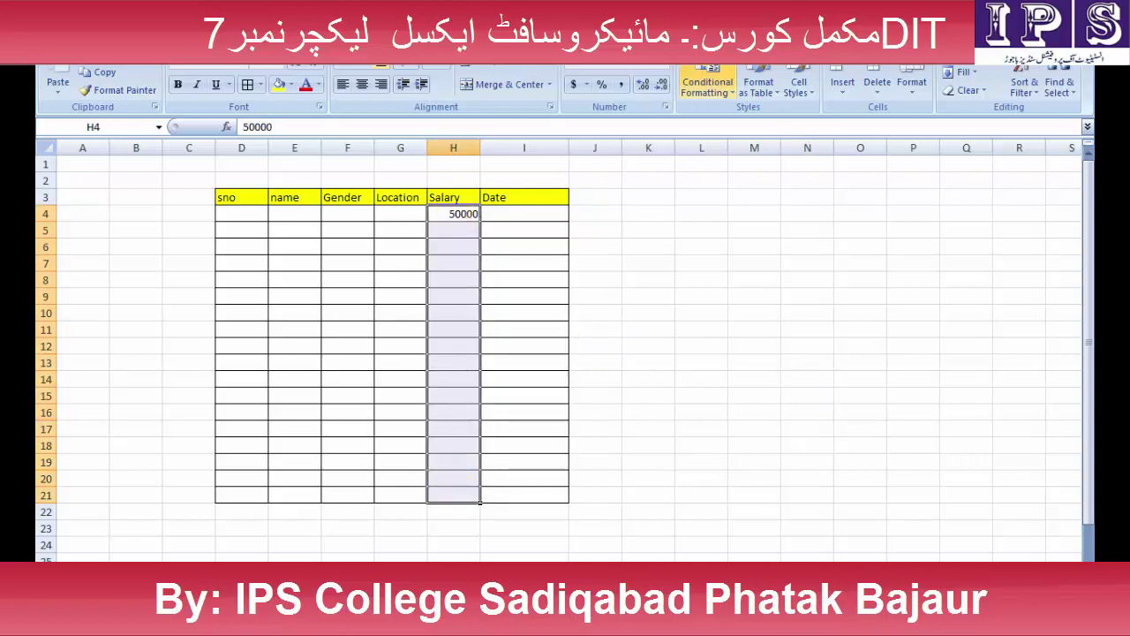
pyautogui.click(658, 69)
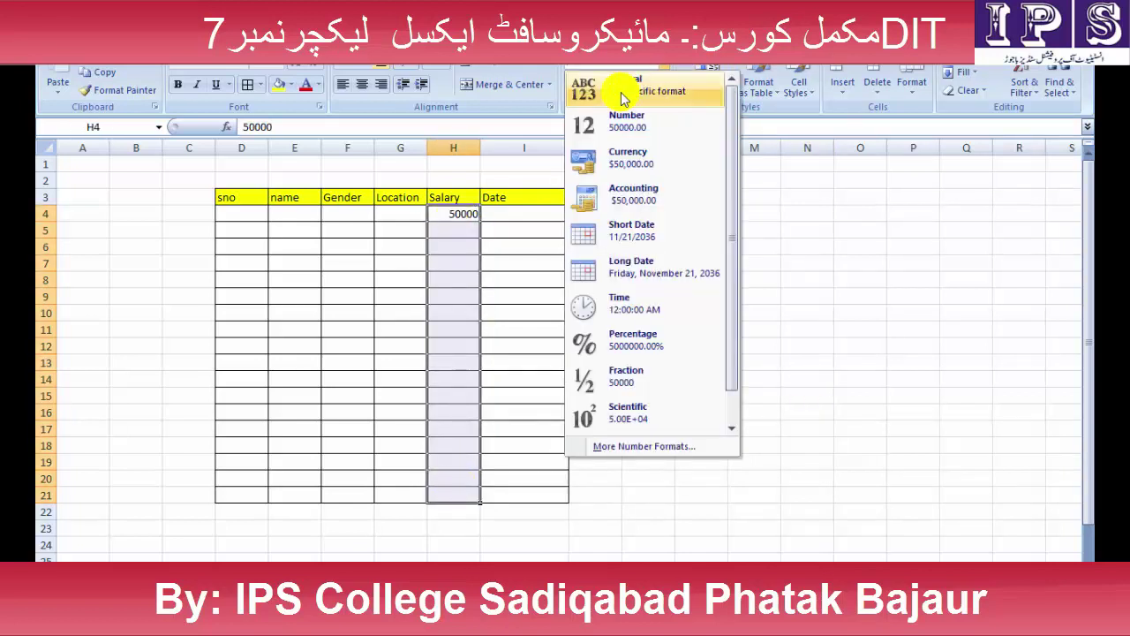
pyautogui.click(654, 131)
# Enter 4000 in the second Salary cell, H5
pyautogui.click(454, 231)
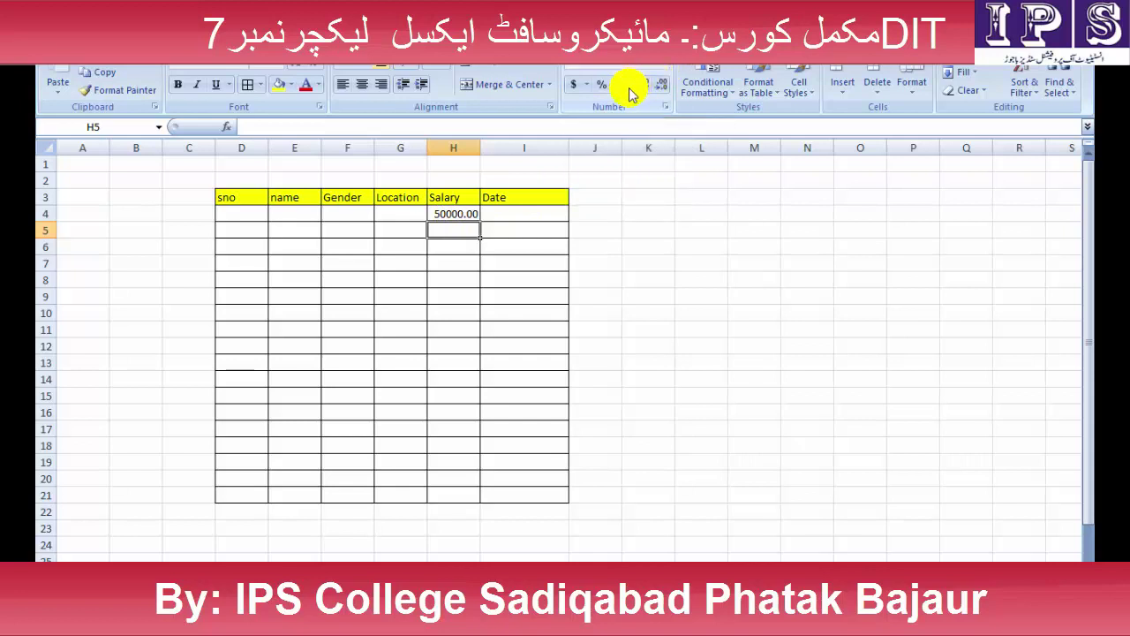
pyautogui.write('4000')
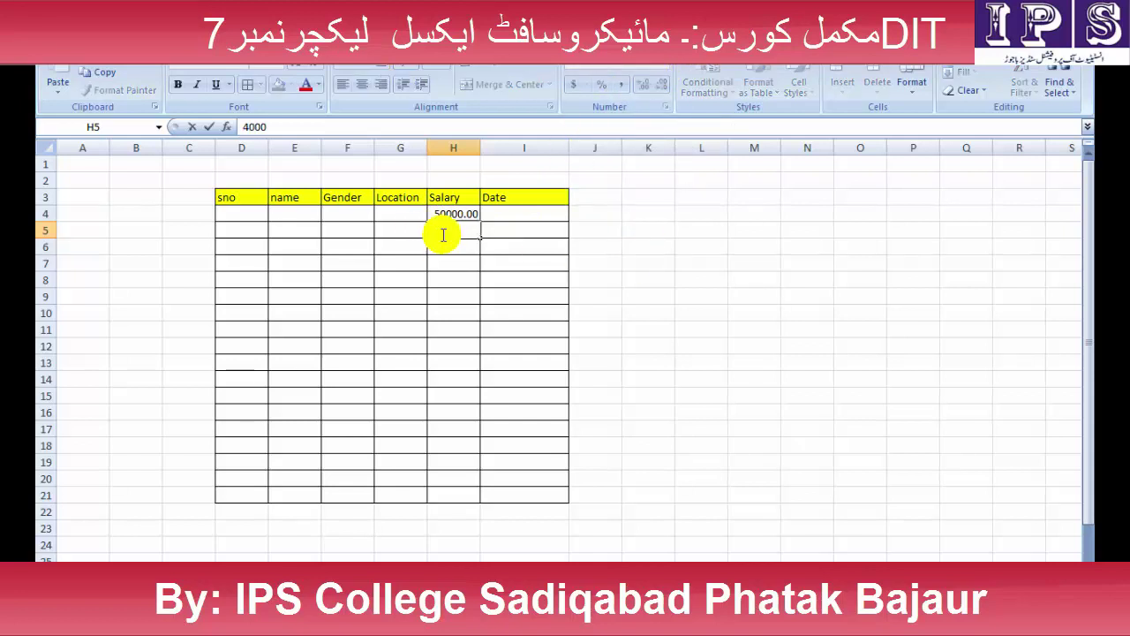
pyautogui.press('Return')
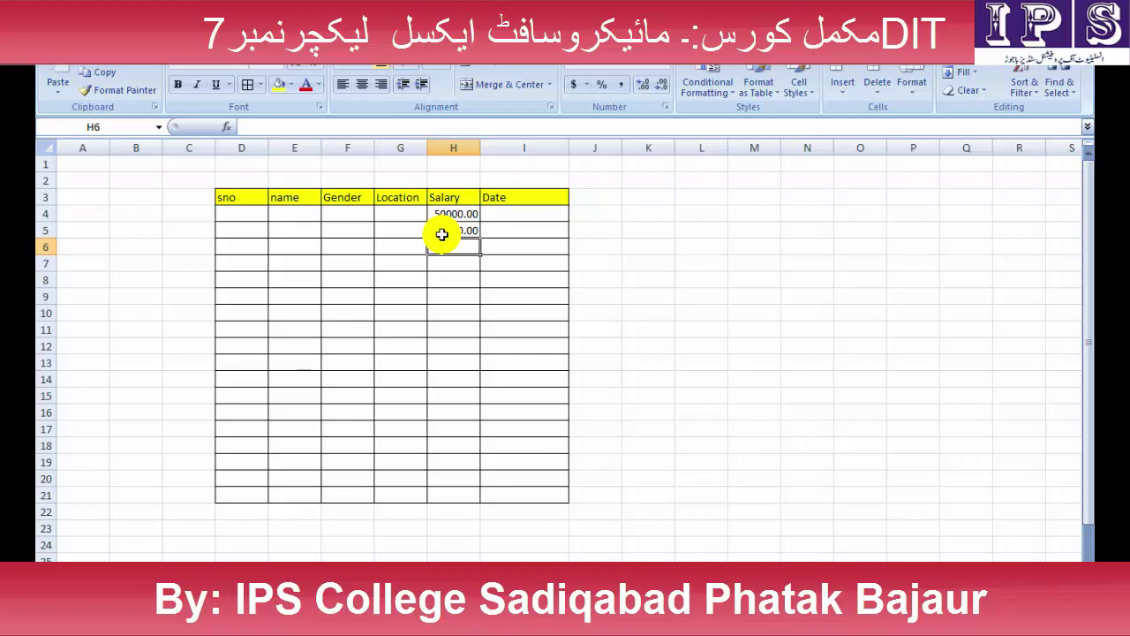
pyautogui.click(660, 246)
pyautogui.click(457, 248)
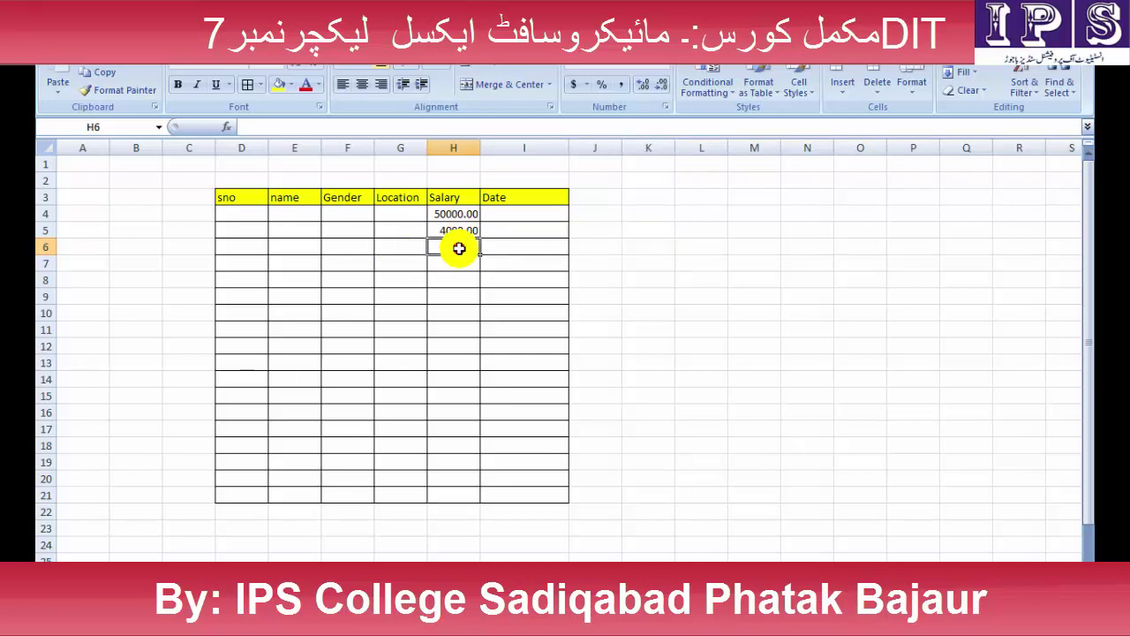
pyautogui.click(668, 65)
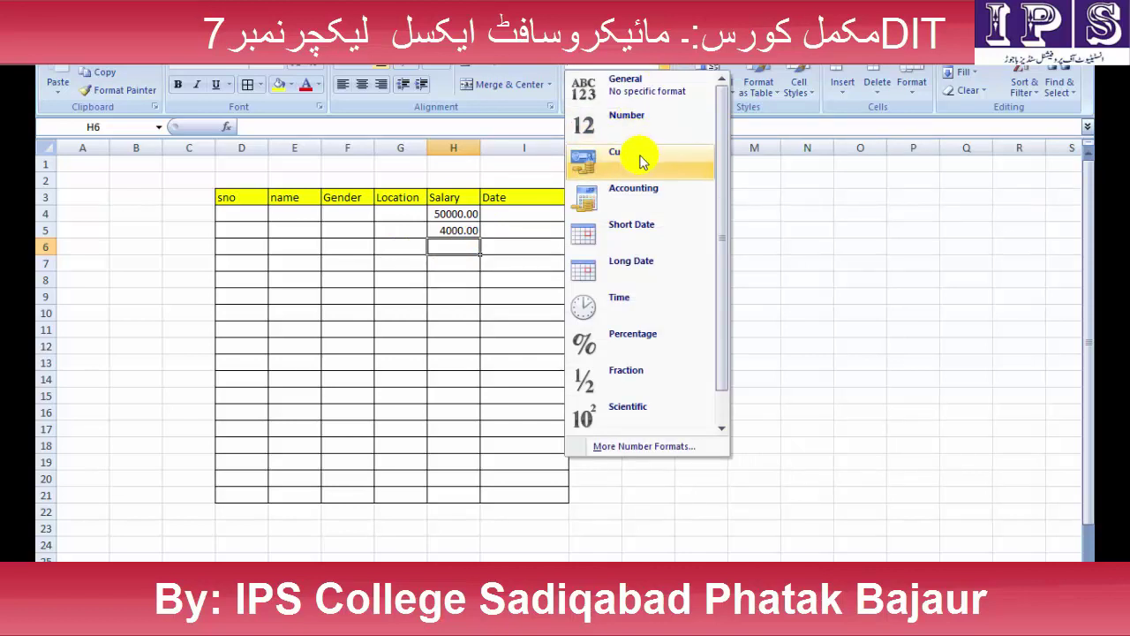
pyautogui.click(882, 262)
# Clear the existing Salary values and enter 5000, 6000 and 700 in H4:H6
pyautogui.moveTo(454, 214); pyautogui.dragTo(453, 457)
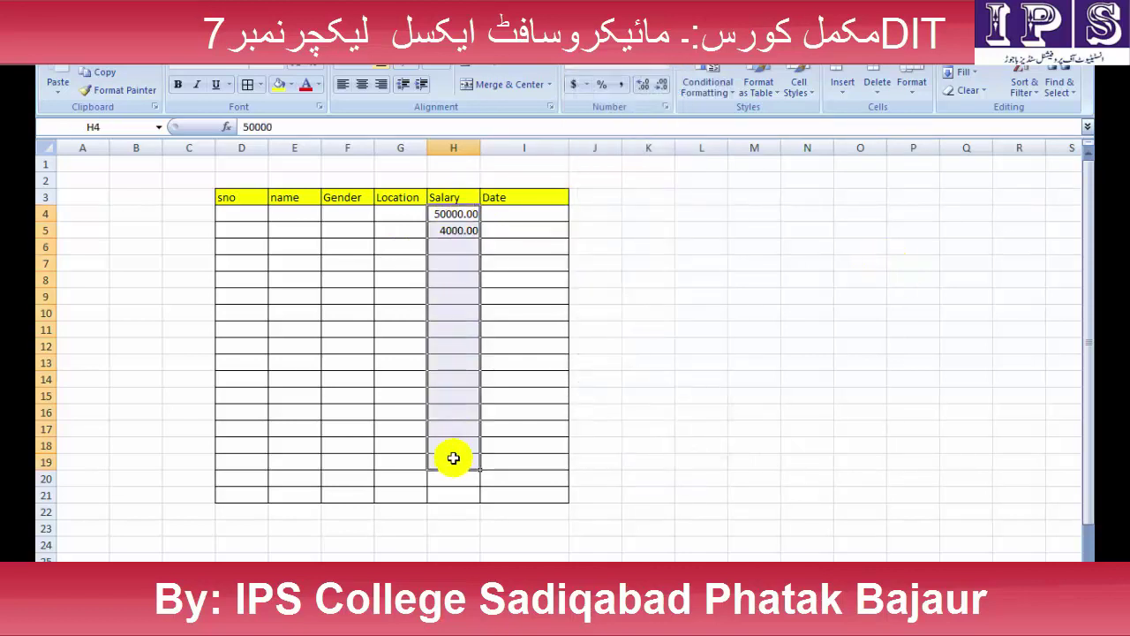
pyautogui.press('Delete')
pyautogui.click(454, 212)
pyautogui.write('5000')
pyautogui.press('Return')
pyautogui.write('6000')
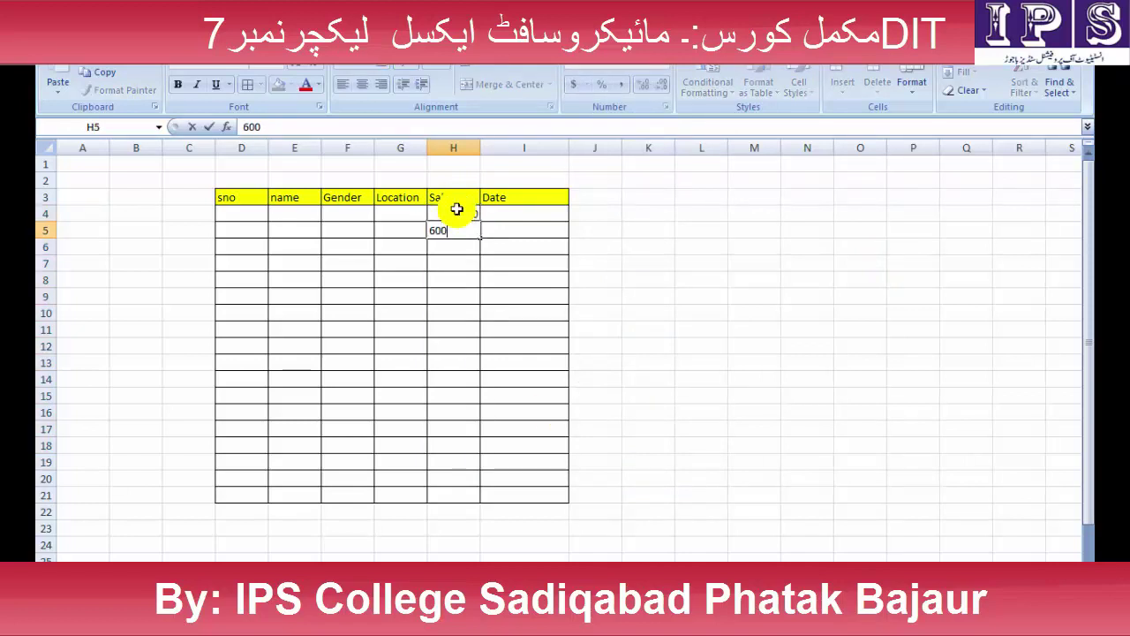
pyautogui.press('Return')
pyautogui.write('700')
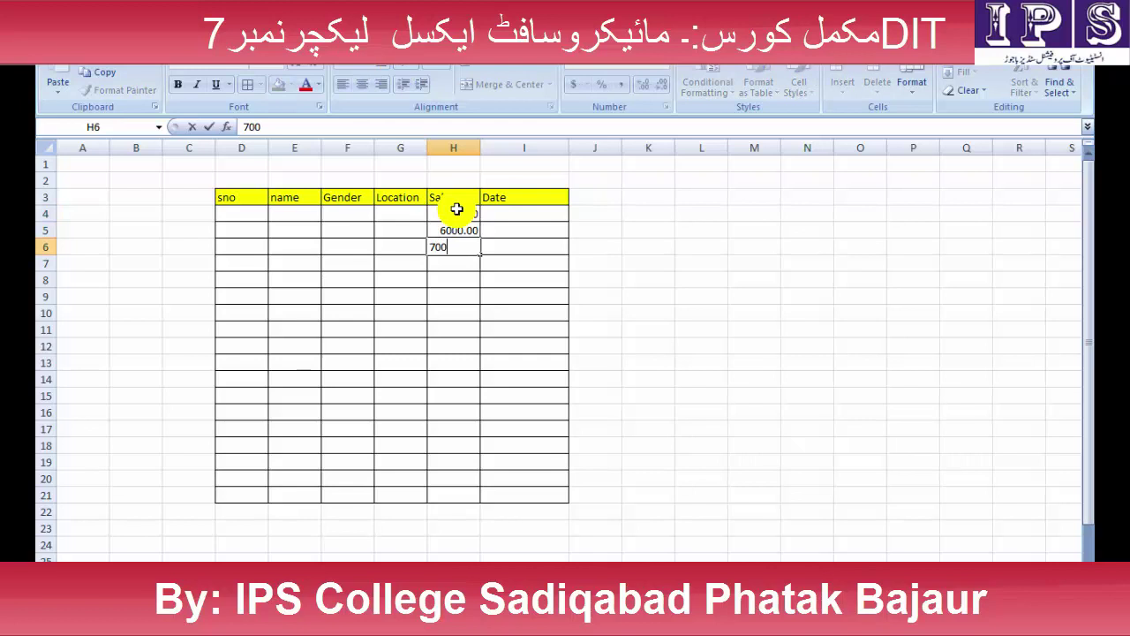
pyautogui.press('Return')
# Set the Salary cells H4:H21 back to the General number format
pyautogui.moveTo(454, 212); pyautogui.dragTo(464, 492)
pyautogui.click(667, 71)
pyautogui.click(653, 80)
# Continue the Salary column with 700, 8000 and 9000 in H7:H9
pyautogui.click(475, 256)
pyautogui.click(467, 259)
pyautogui.write('700')
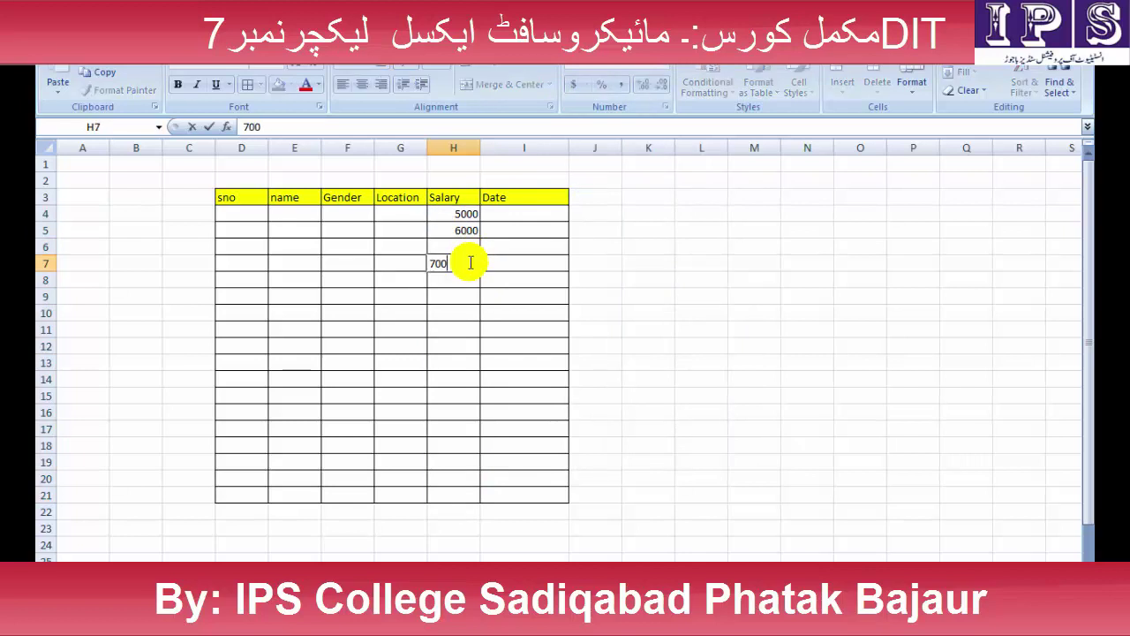
pyautogui.press('Return')
pyautogui.write('8000')
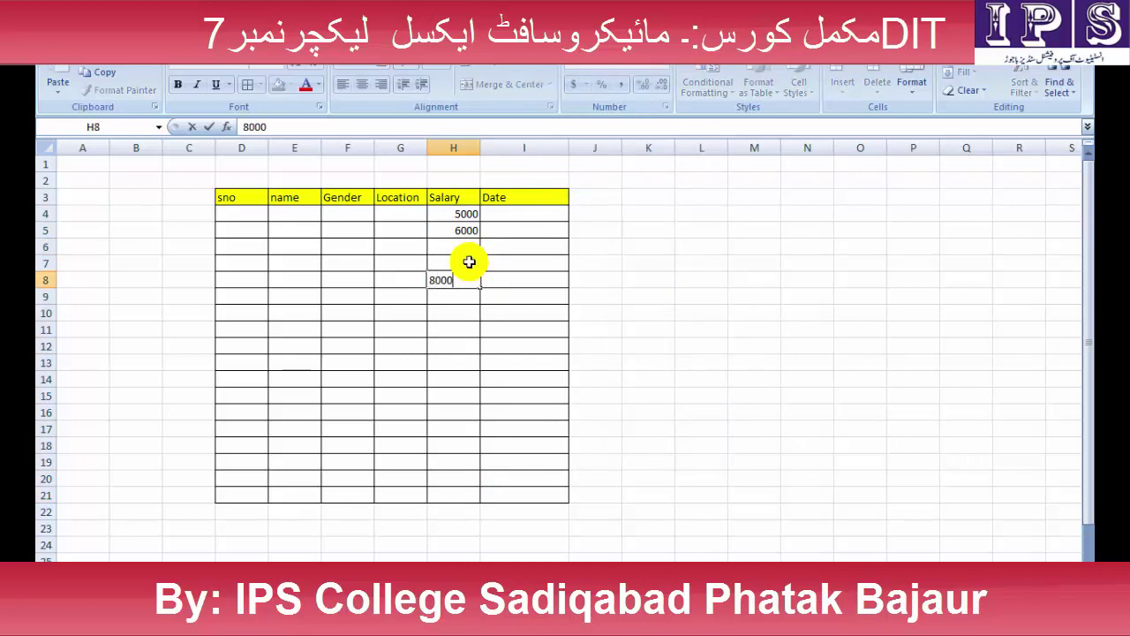
pyautogui.press('Return')
pyautogui.write('9000')
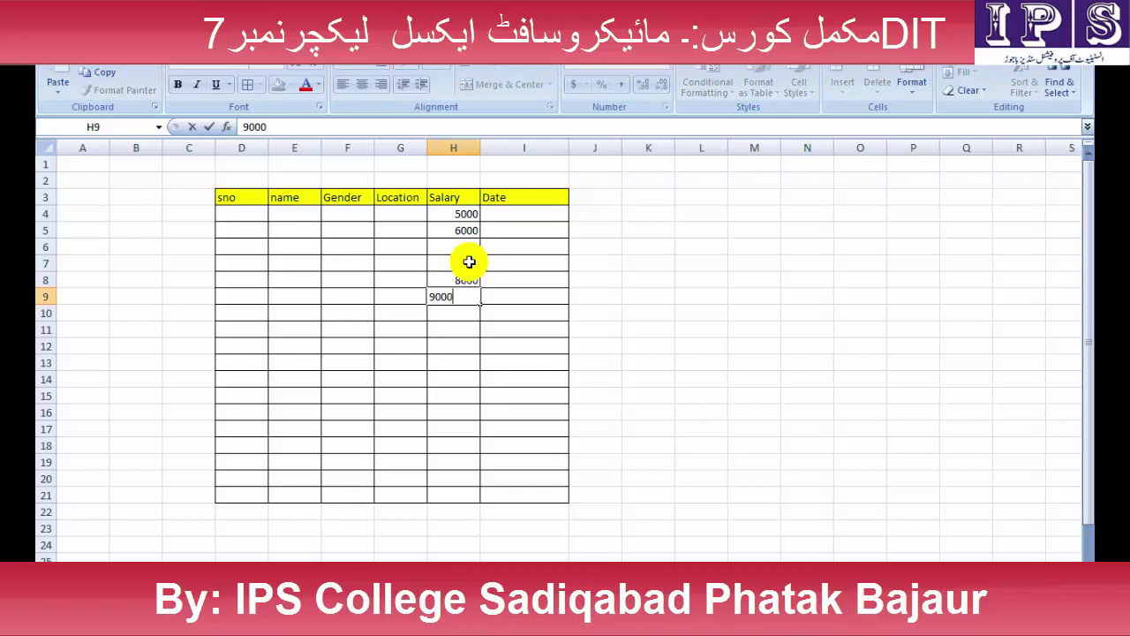
pyautogui.press('Return')
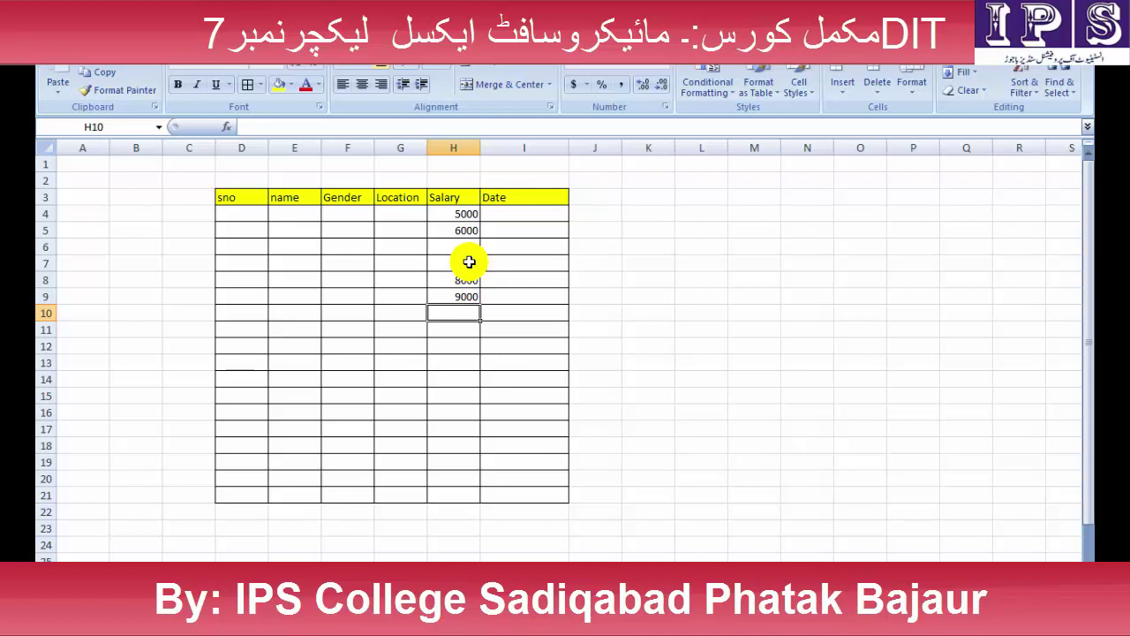
# Apply the Currency number format to the Salary cells H4:H21
pyautogui.moveTo(466, 215); pyautogui.dragTo(470, 330)
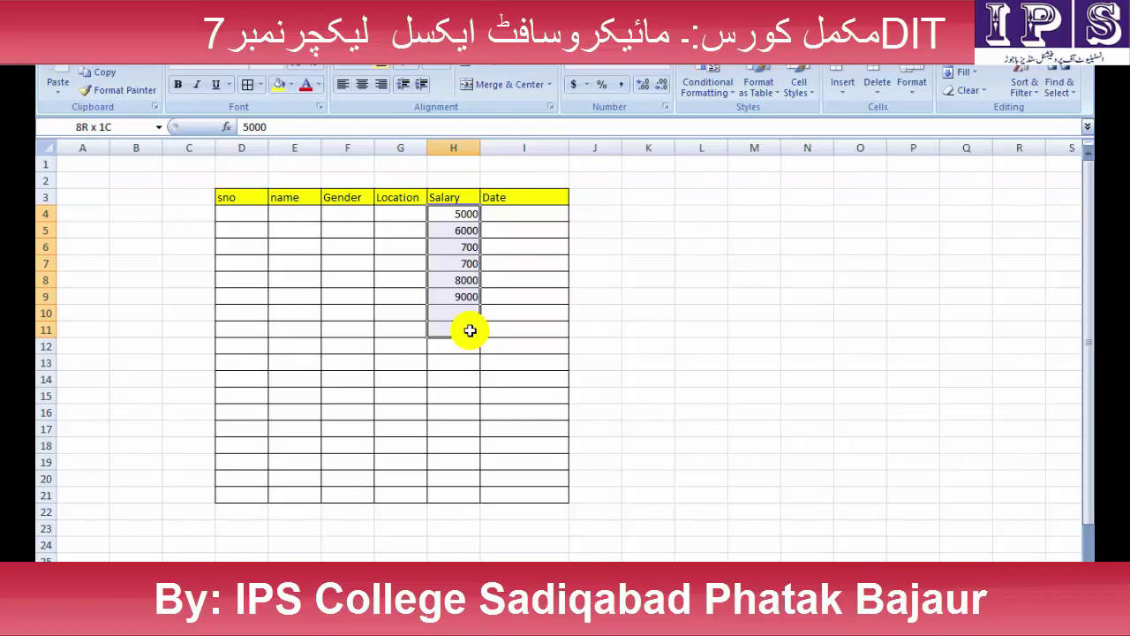
pyautogui.moveTo(470, 330); pyautogui.dragTo(467, 489)
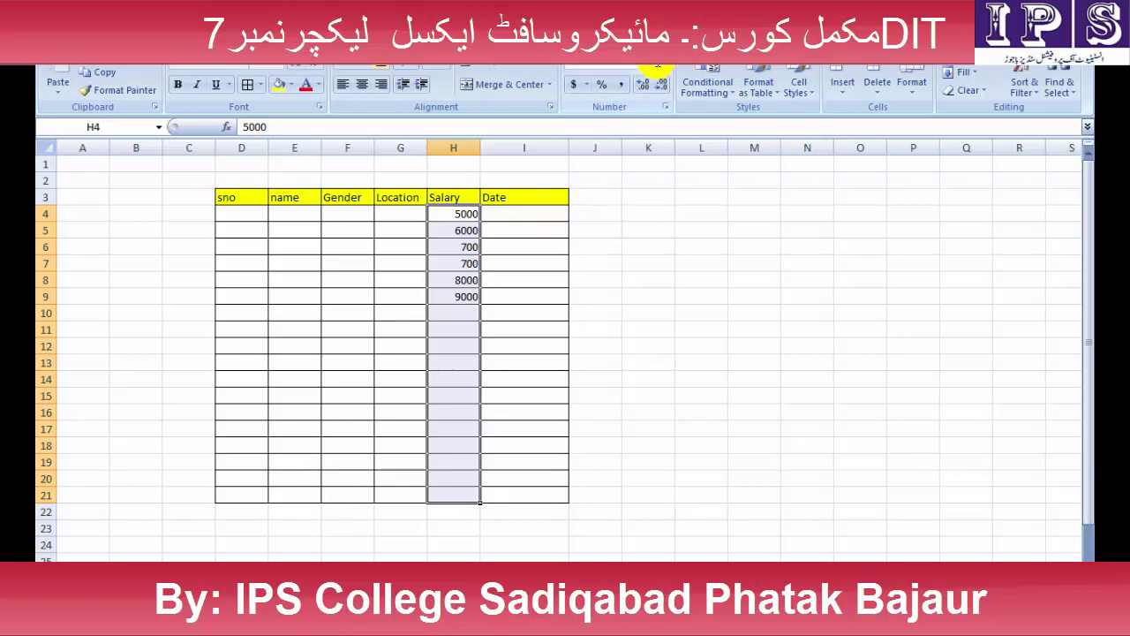
pyautogui.click(655, 70)
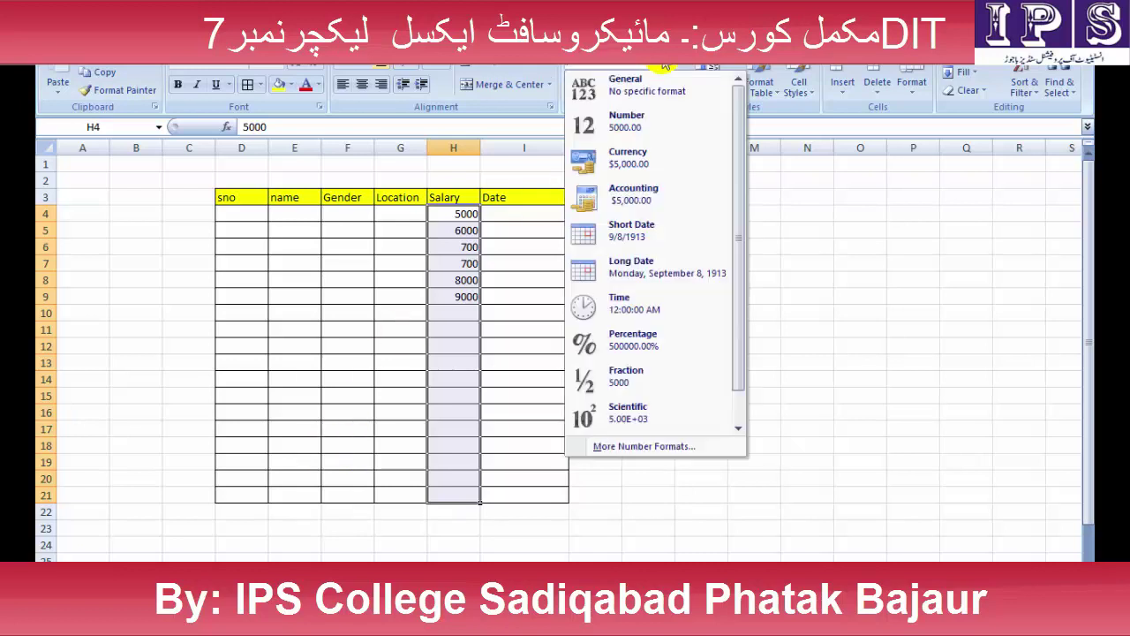
pyautogui.click(624, 168)
pyautogui.click(740, 343)
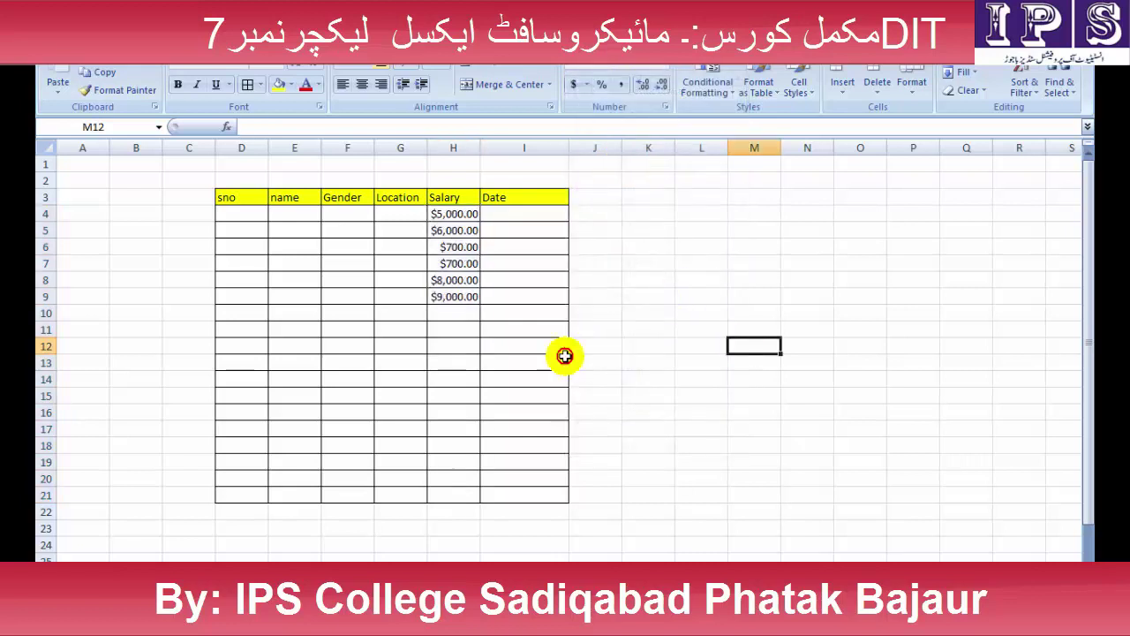
# Enter 7000 in the next empty Salary cell, H10
pyautogui.click(442, 314)
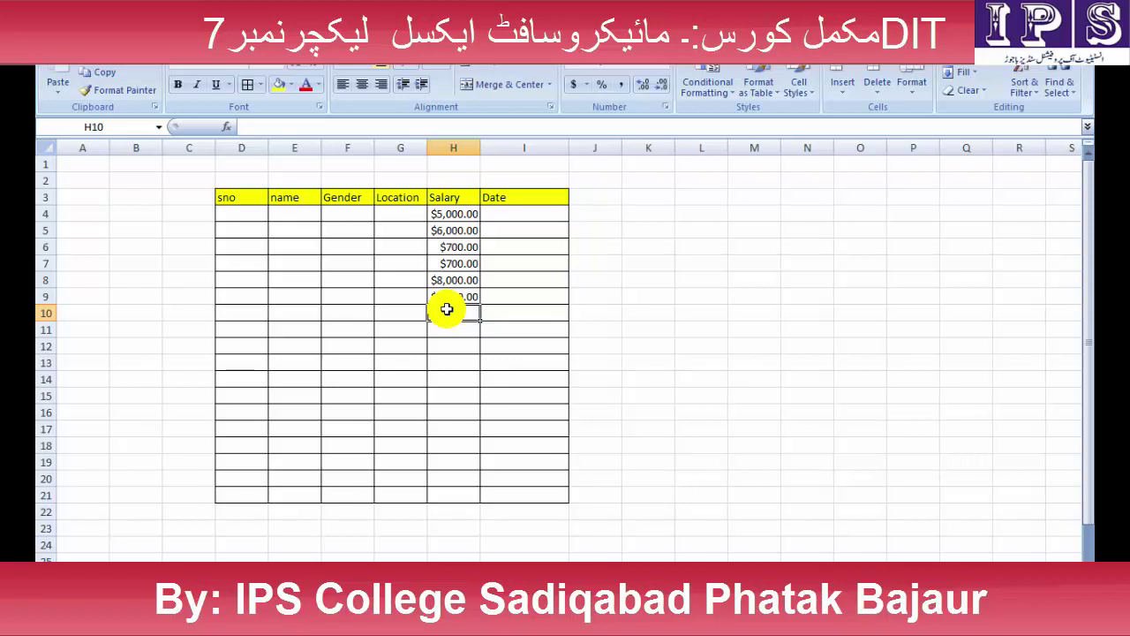
pyautogui.write('7000')
pyautogui.press('Return')
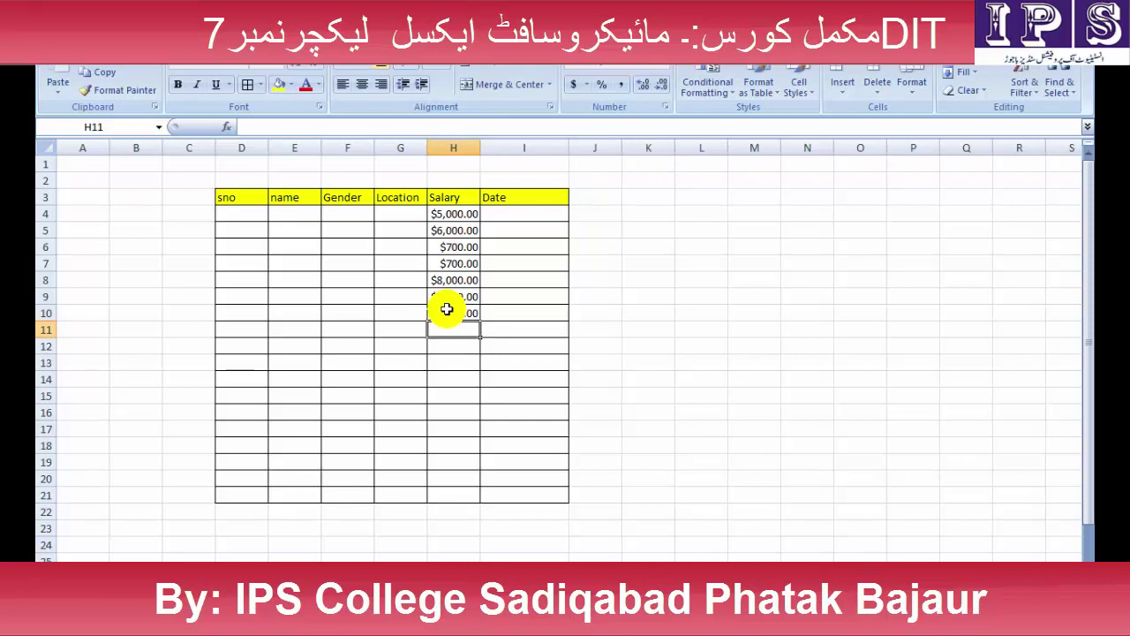
# Set the Salary cells H4:H21 back to the General number format
pyautogui.moveTo(449, 216); pyautogui.dragTo(456, 316)
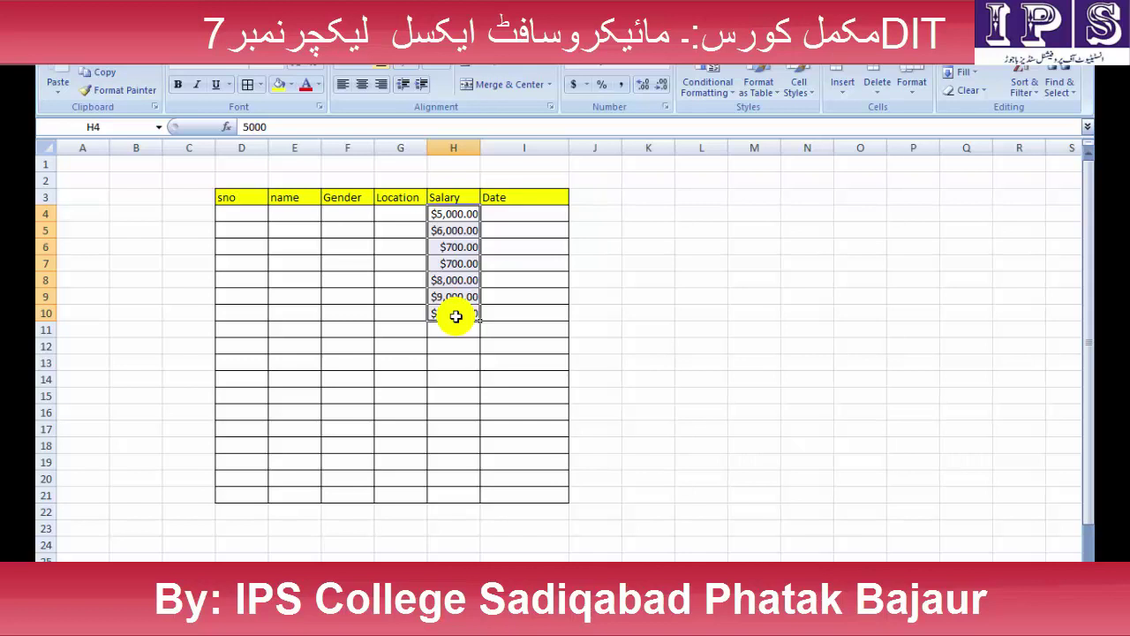
pyautogui.click(752, 294)
pyautogui.moveTo(466, 215); pyautogui.dragTo(461, 495)
pyautogui.click(667, 68)
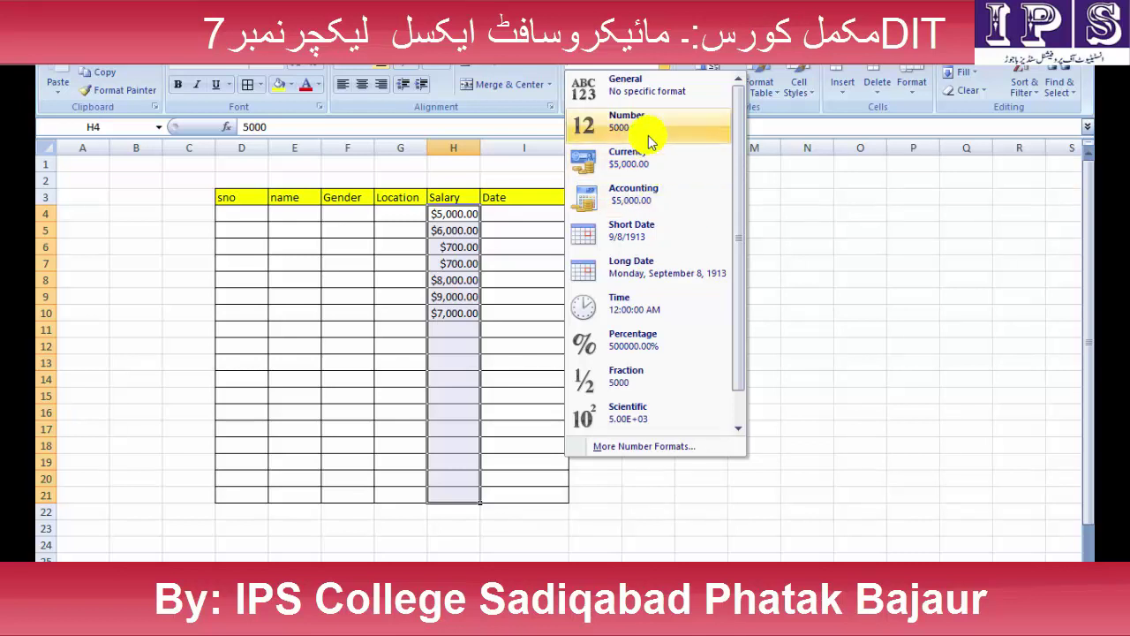
pyautogui.click(635, 86)
# Apply the Accounting format to the Salary cells H4:H21 and enter 100000 in H11
pyautogui.click(662, 67)
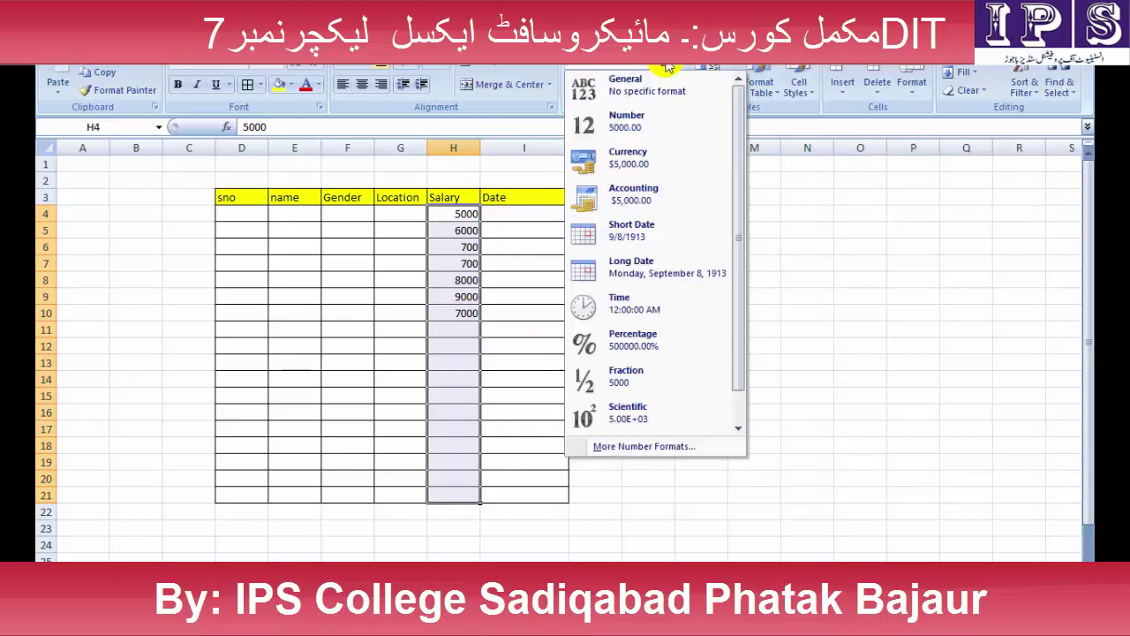
pyautogui.click(638, 197)
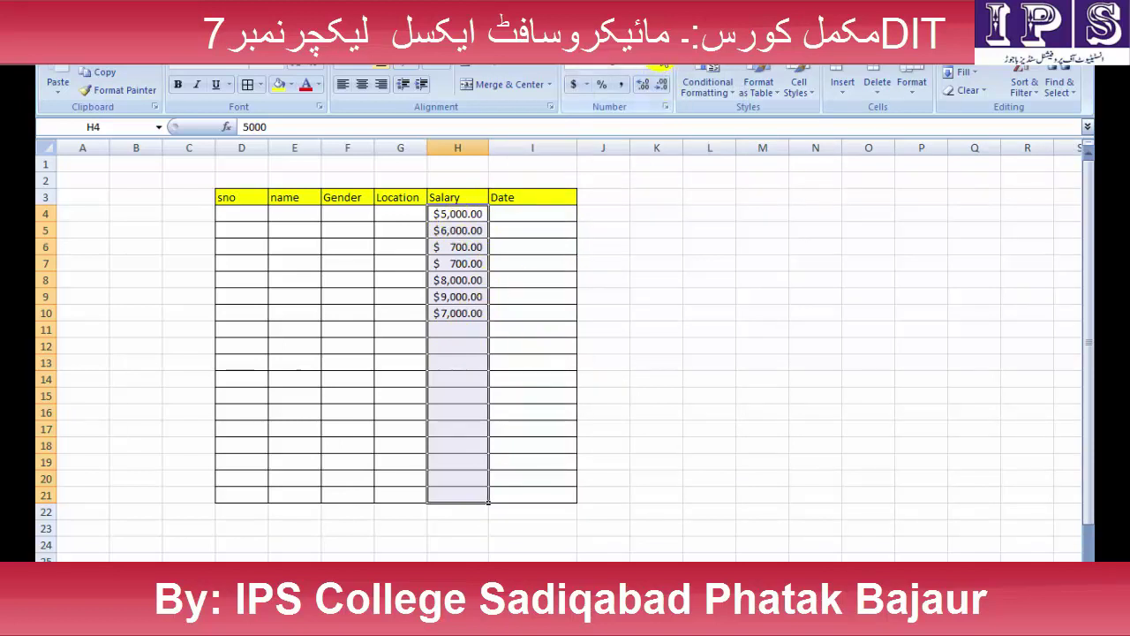
pyautogui.click(459, 328)
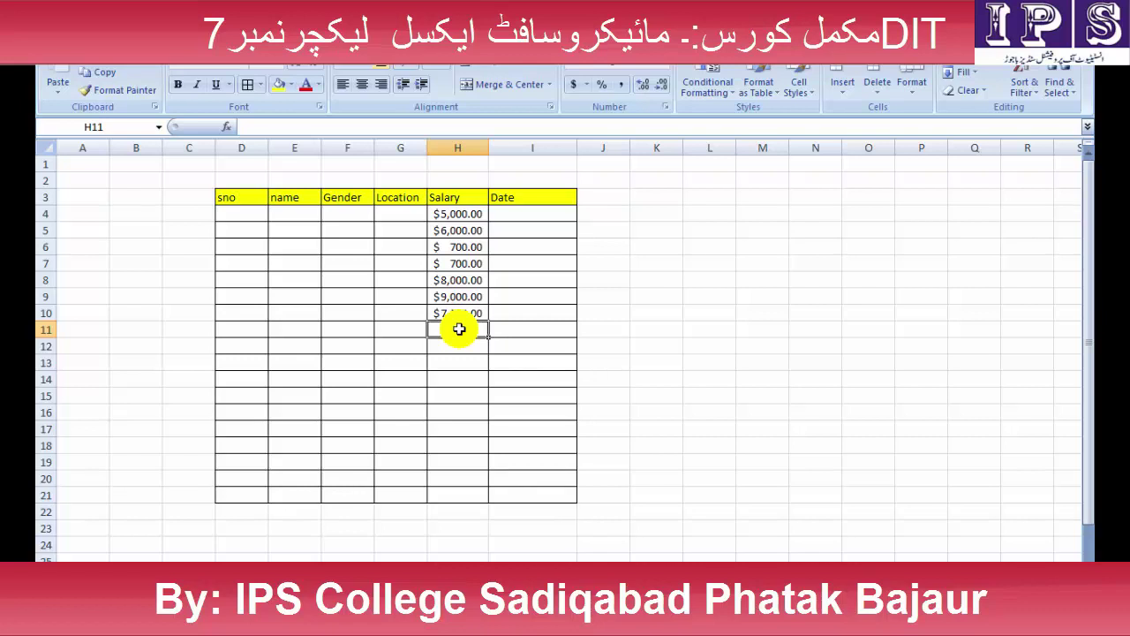
pyautogui.write('10')
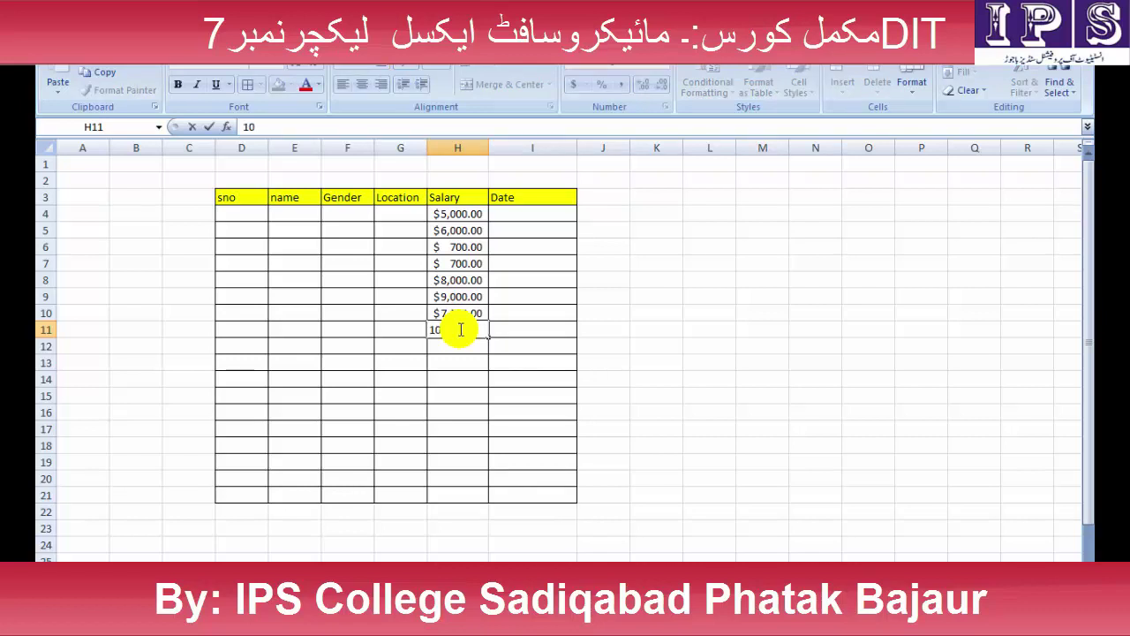
pyautogui.write('0000')
pyautogui.press('Return')
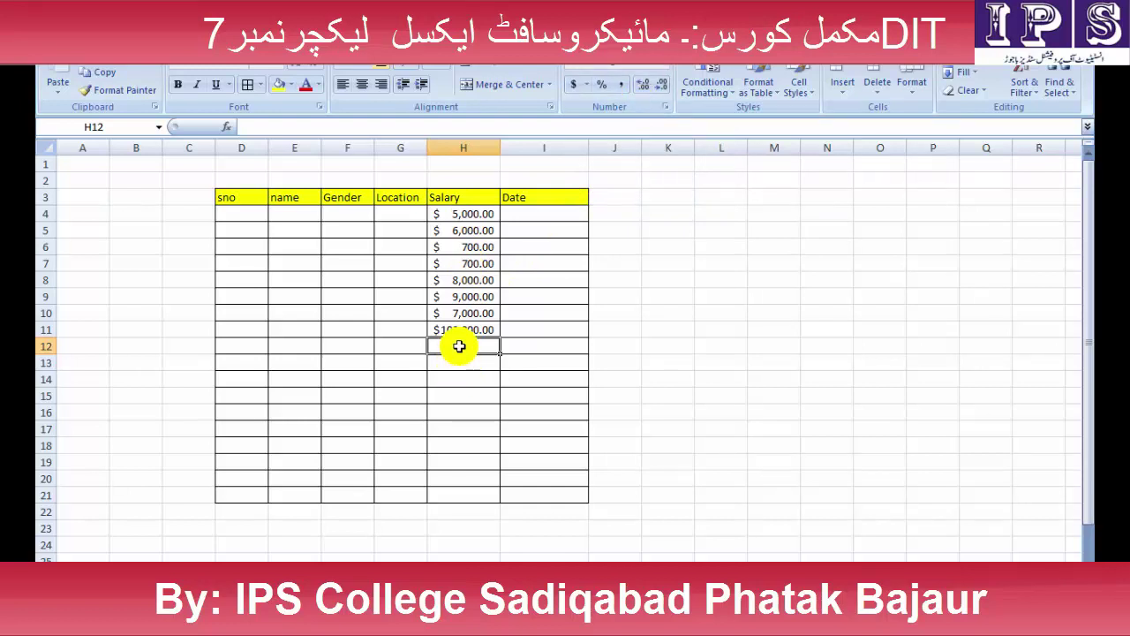
# Change the Salary cells H4:H21 from Accounting to the General number format
pyautogui.moveTo(466, 219); pyautogui.dragTo(458, 494)
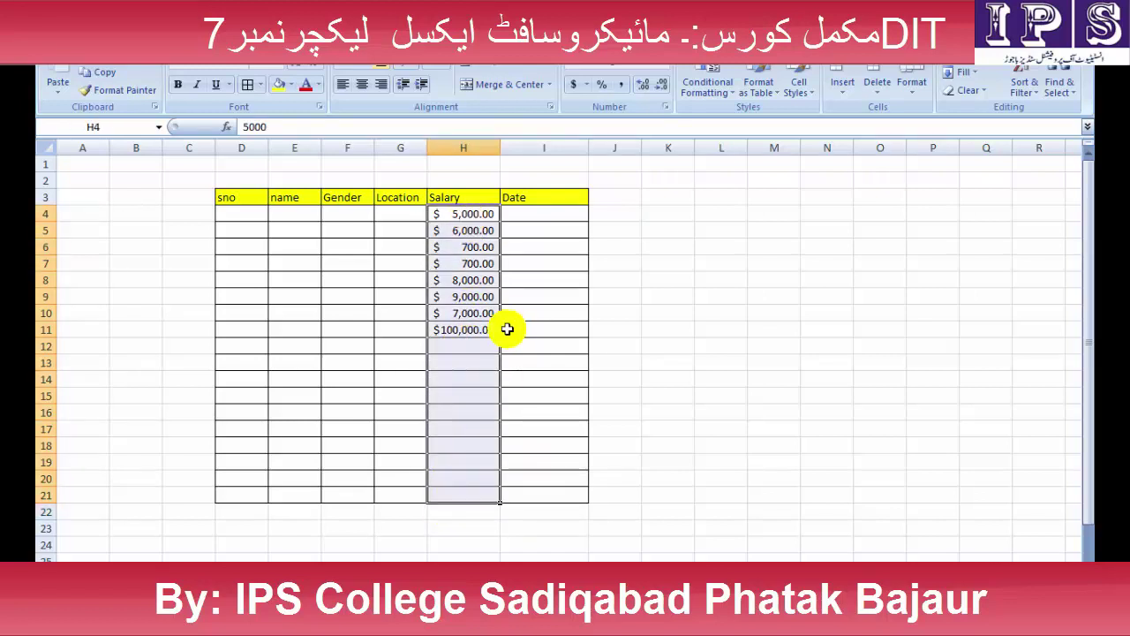
pyautogui.click(660, 69)
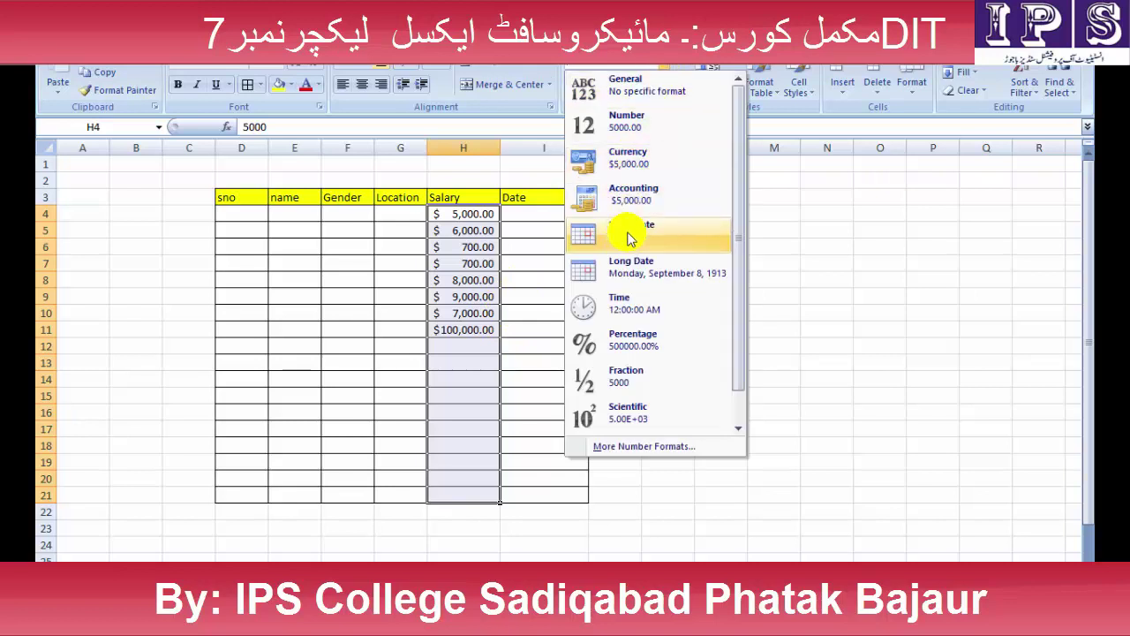
pyautogui.click(623, 88)
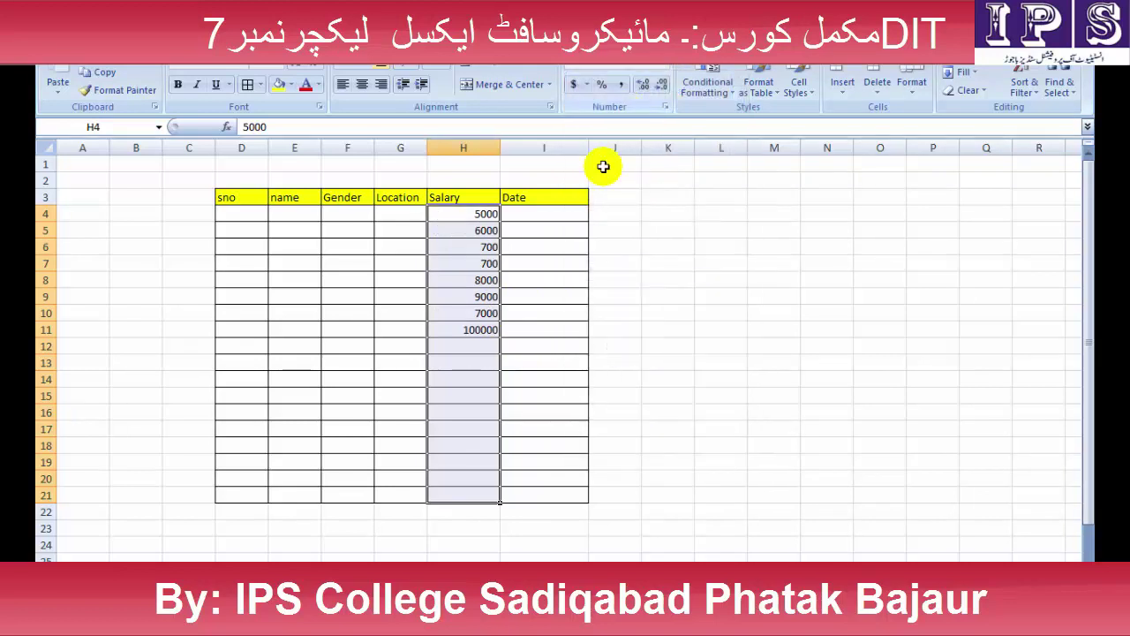
# Enter the date 11-04-2019 in the first Date cell, I4
pyautogui.click(536, 213)
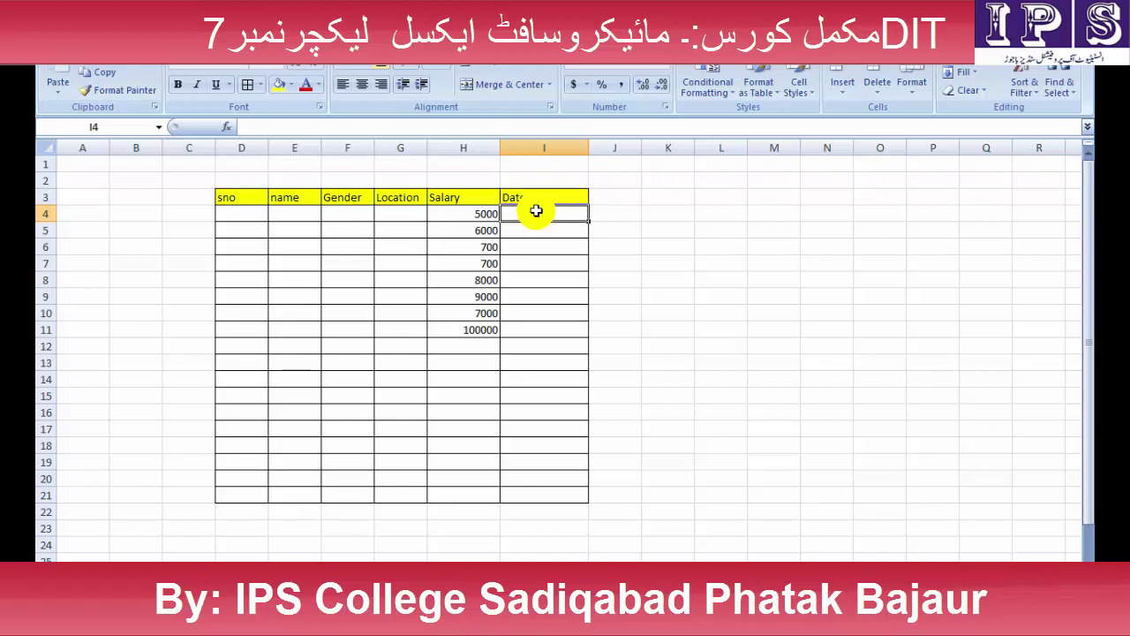
pyautogui.write('11-')
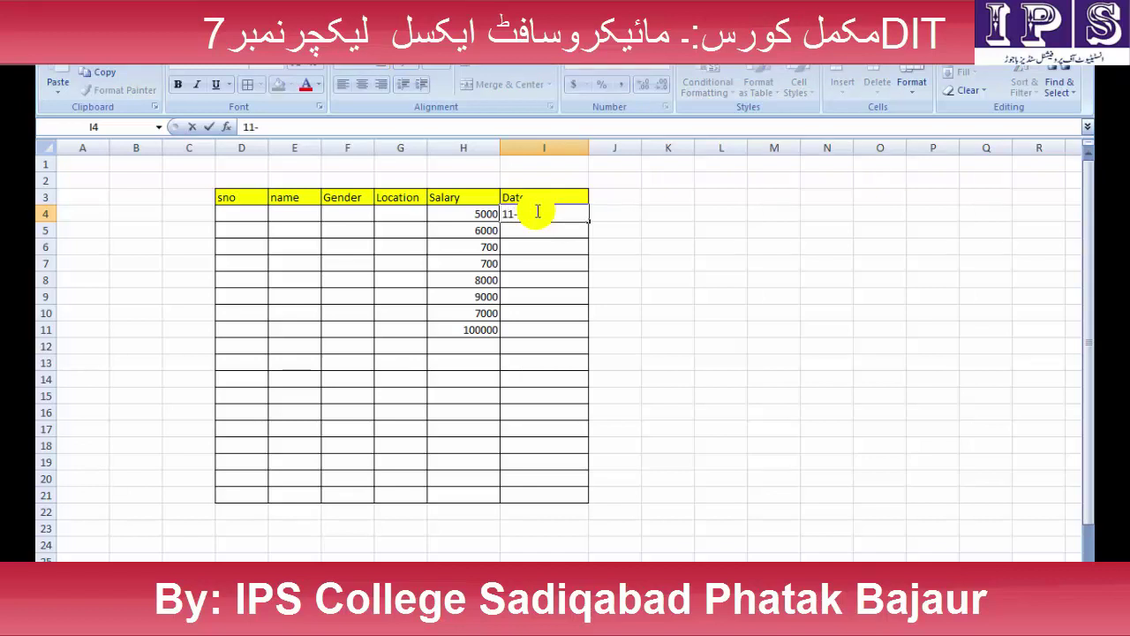
pyautogui.write('04-2019')
pyautogui.press('Return')
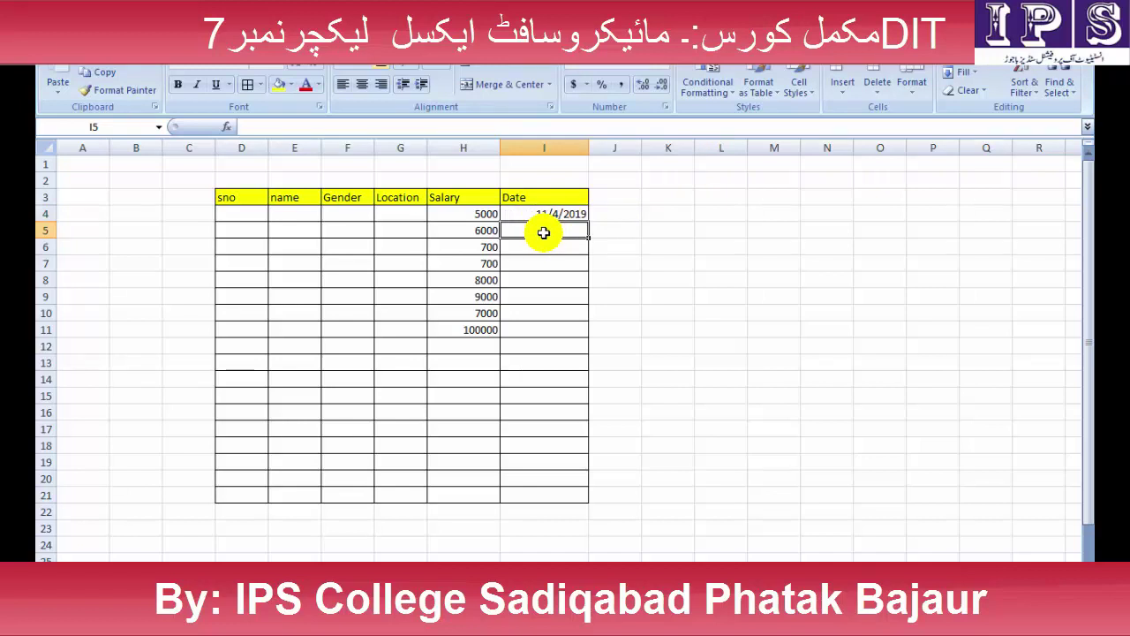
# Apply the Short Date format to the Date cells I4:I21
pyautogui.moveTo(562, 212); pyautogui.dragTo(555, 435)
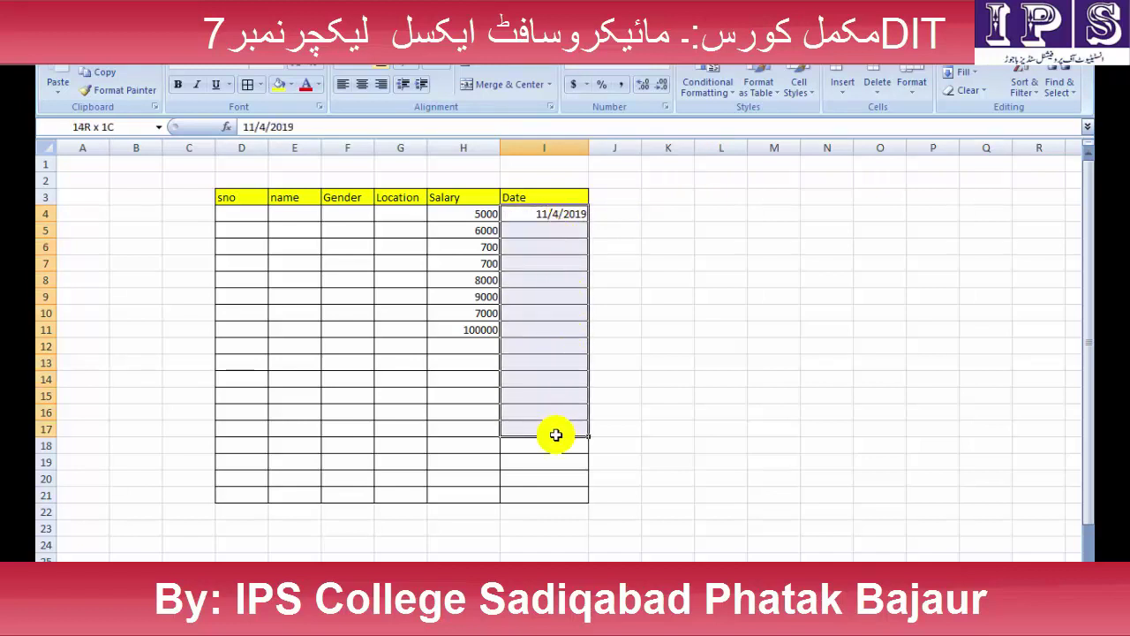
pyautogui.click(706, 266)
pyautogui.moveTo(562, 214); pyautogui.dragTo(552, 495)
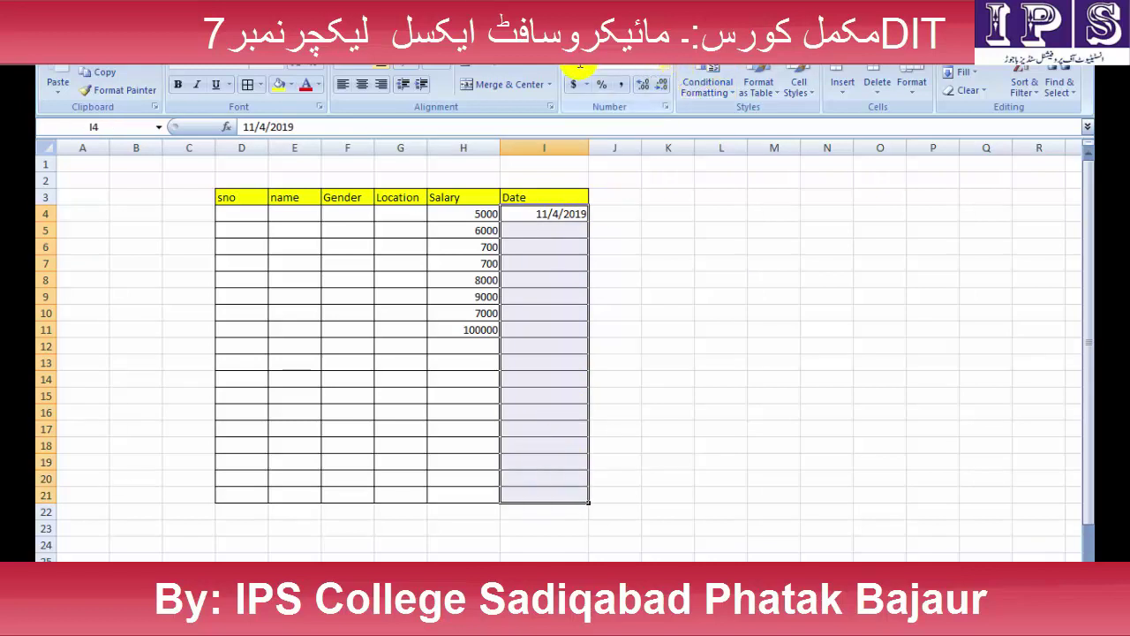
pyautogui.click(664, 68)
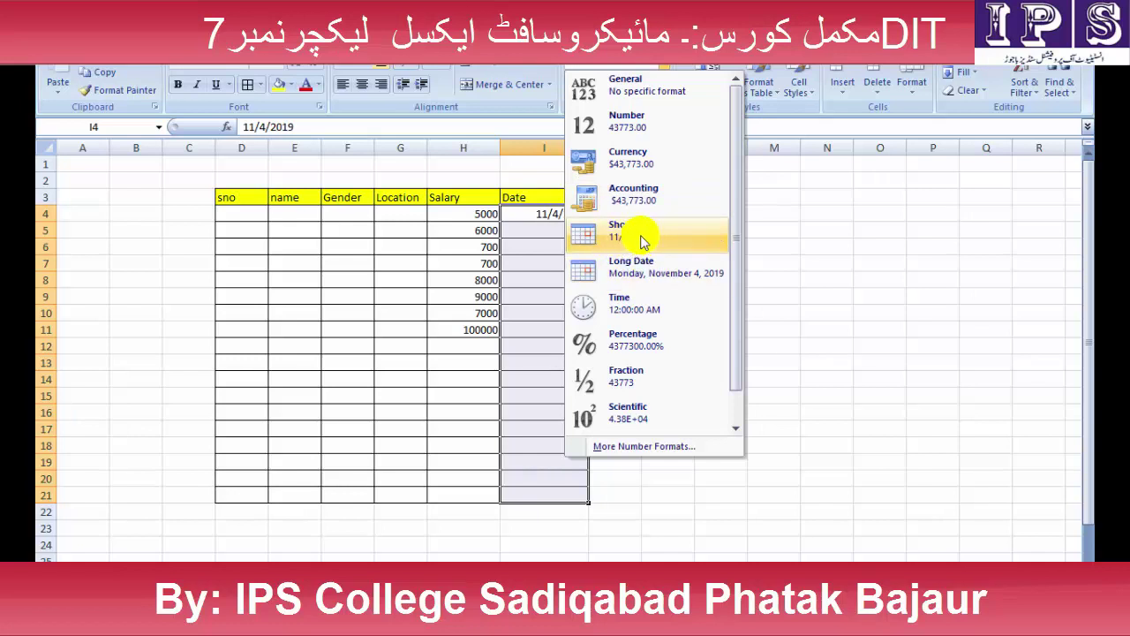
pyautogui.click(558, 230)
# Enter 10102018 without separators in I5 and autofit the width of the Date column
pyautogui.click(555, 231)
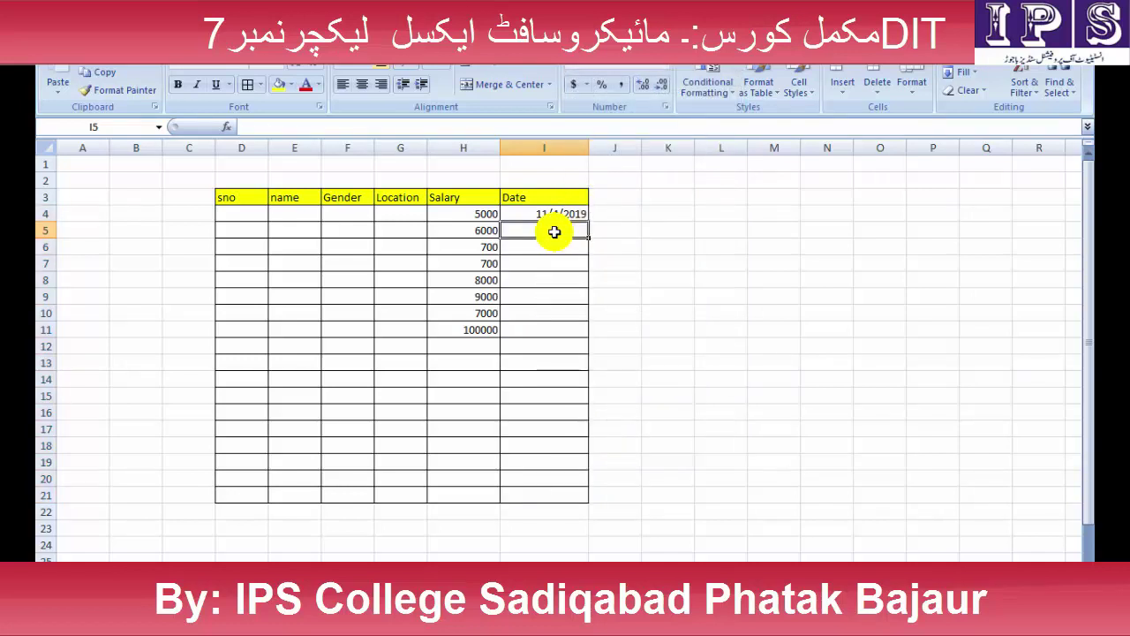
pyautogui.write('10')
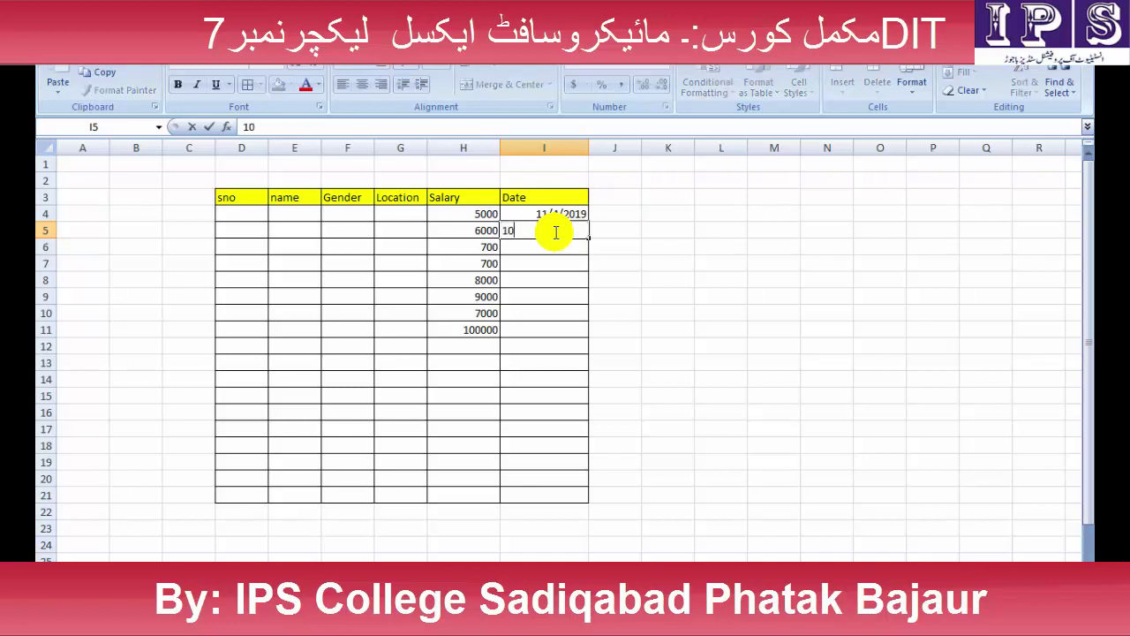
pyautogui.write('102018')
pyautogui.press('Return')
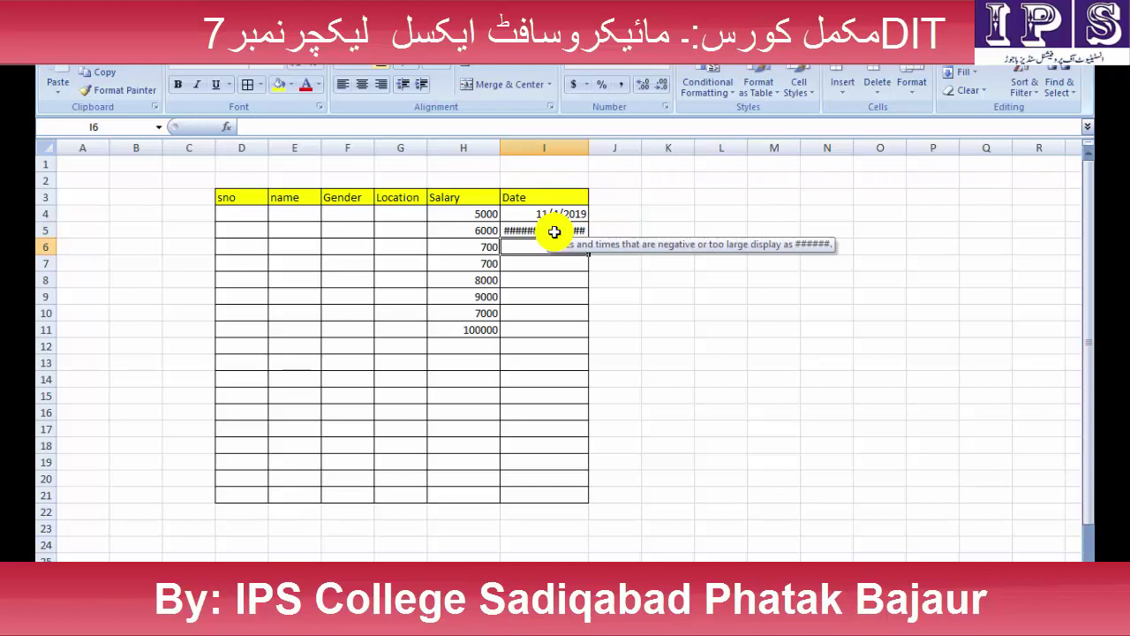
pyautogui.doubleClick(589, 148)
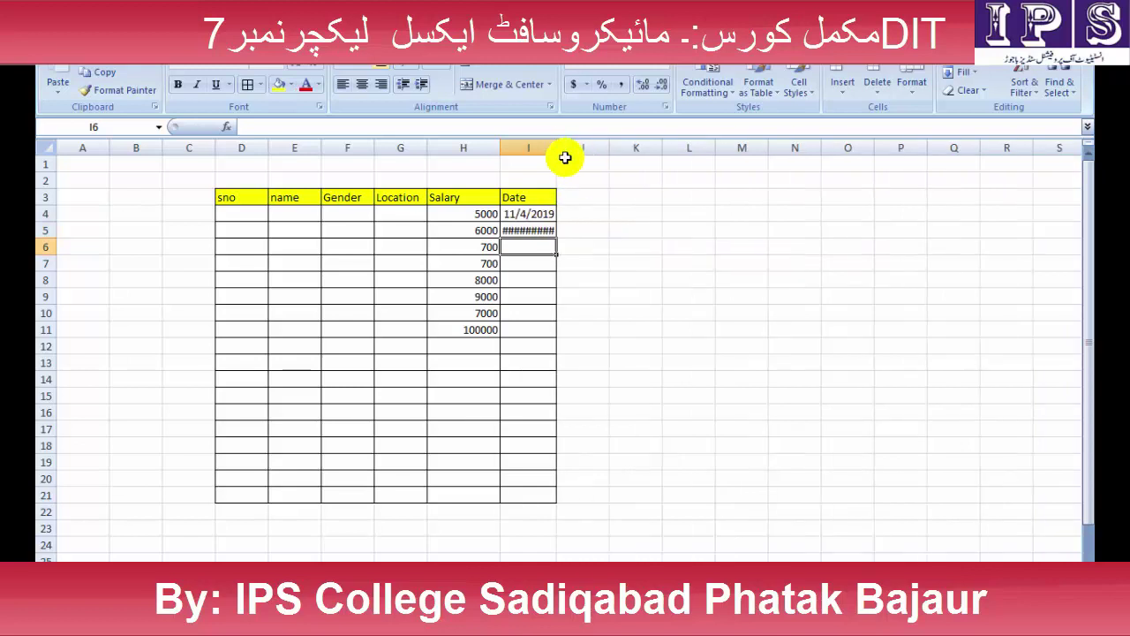
pyautogui.click(530, 227)
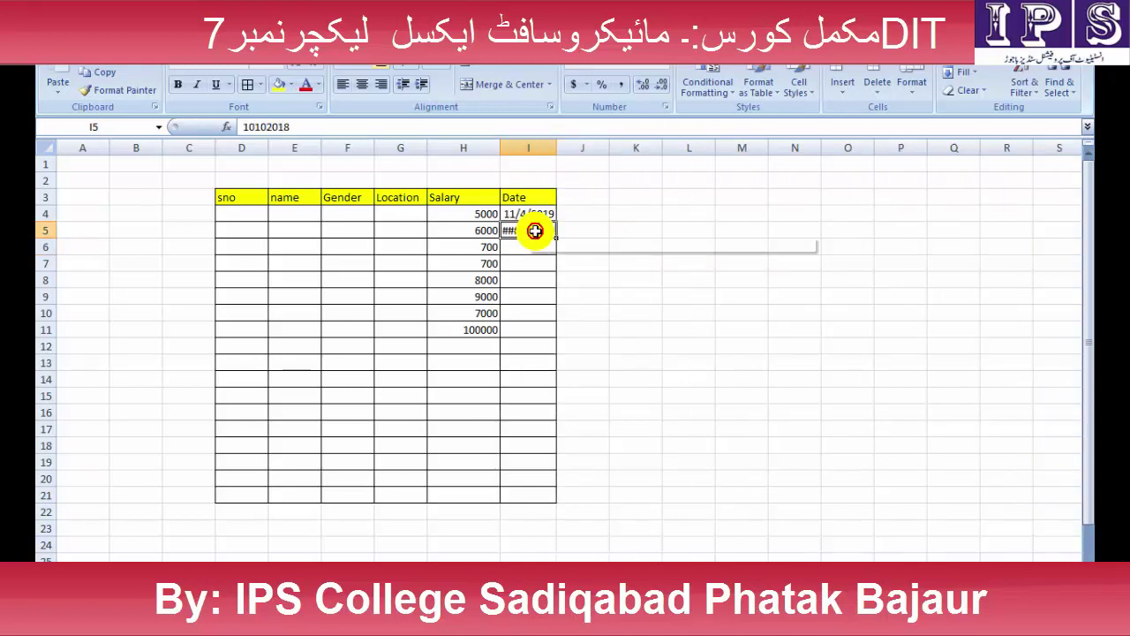
pyautogui.press('Right')
pyautogui.press('Right')
pyautogui.press('Right')
pyautogui.press('Right')
pyautogui.press('Down')
pyautogui.press('Down')
# Reapply the Short Date format to the Date cells I4:I21
pyautogui.moveTo(530, 214); pyautogui.dragTo(537, 496)
pyautogui.click(649, 69)
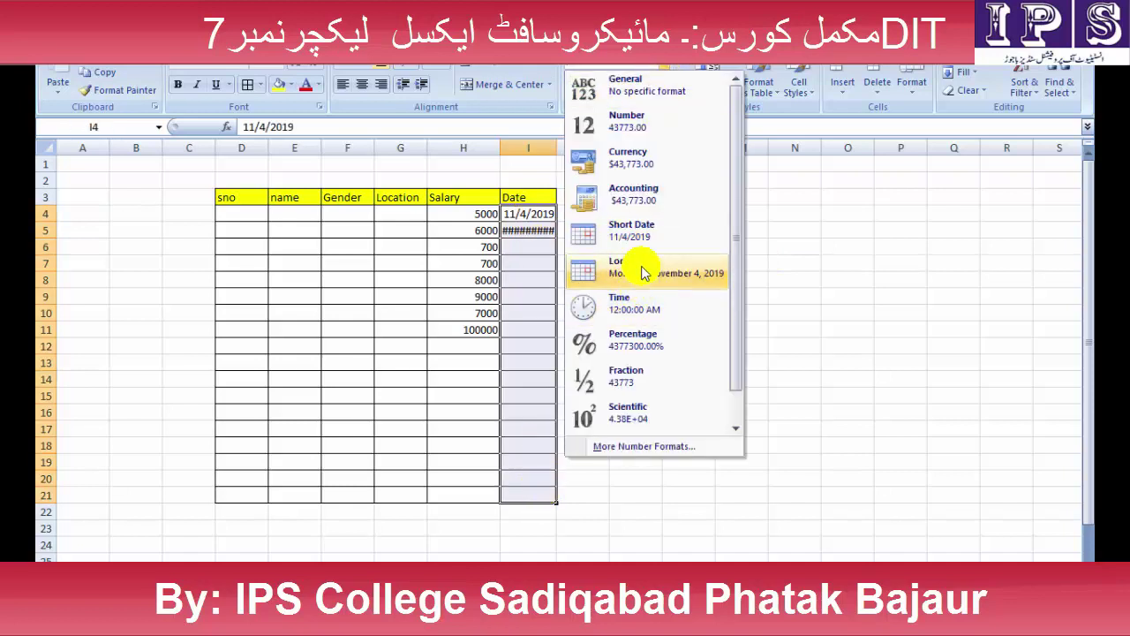
pyautogui.click(646, 237)
pyautogui.click(575, 245)
# Replace the entry in I5 with 01012015 and widen the Date column slightly
pyautogui.click(532, 227)
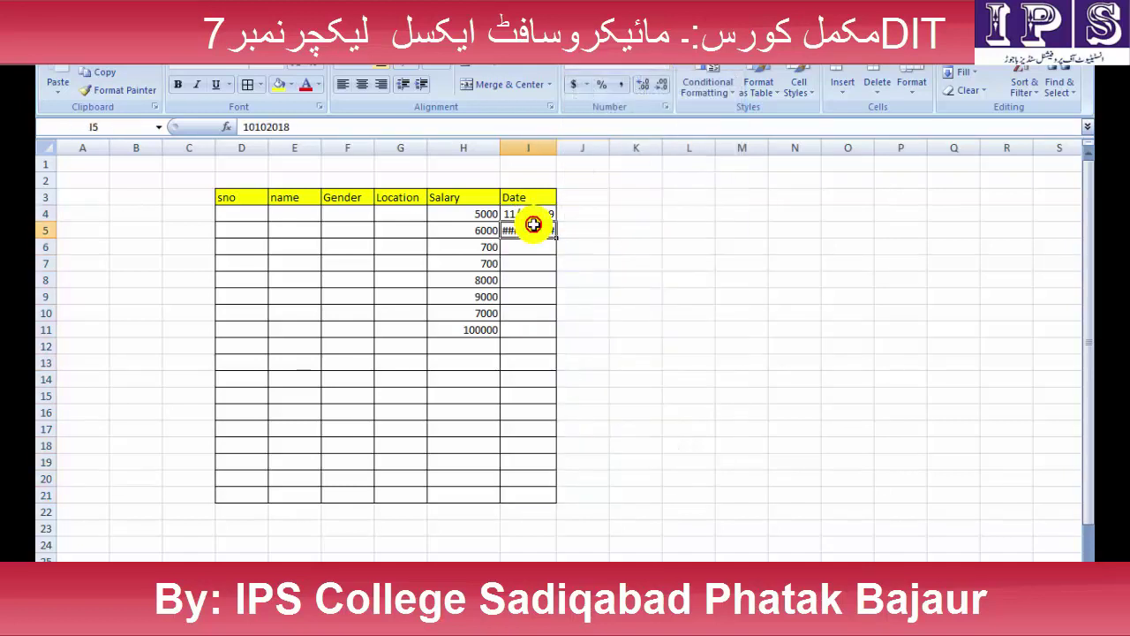
pyautogui.write('01-')
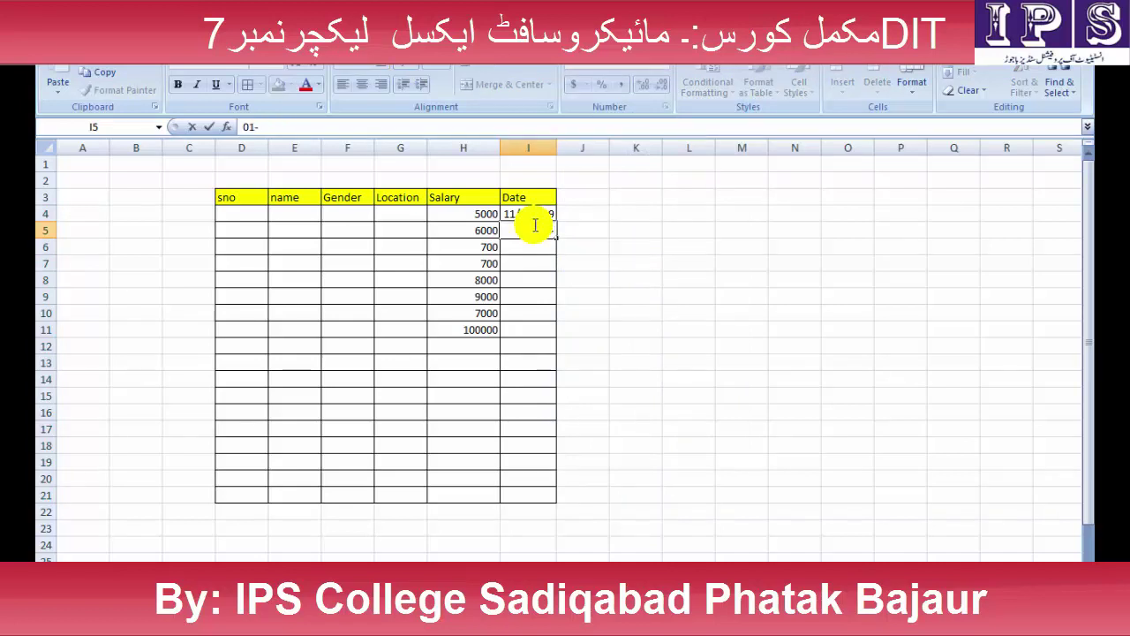
pyautogui.press('BackSpace')
pyautogui.press('BackSpace')
pyautogui.write('01012019')
pyautogui.press('Return')
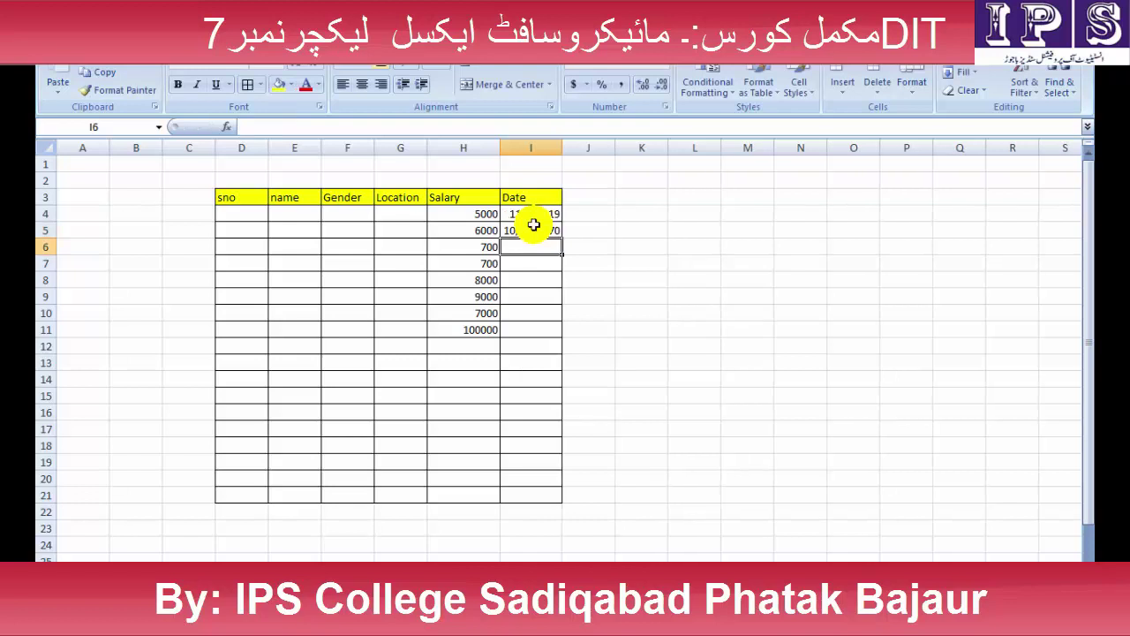
pyautogui.moveTo(561, 143); pyautogui.dragTo(580, 143)
pyautogui.click(539, 231)
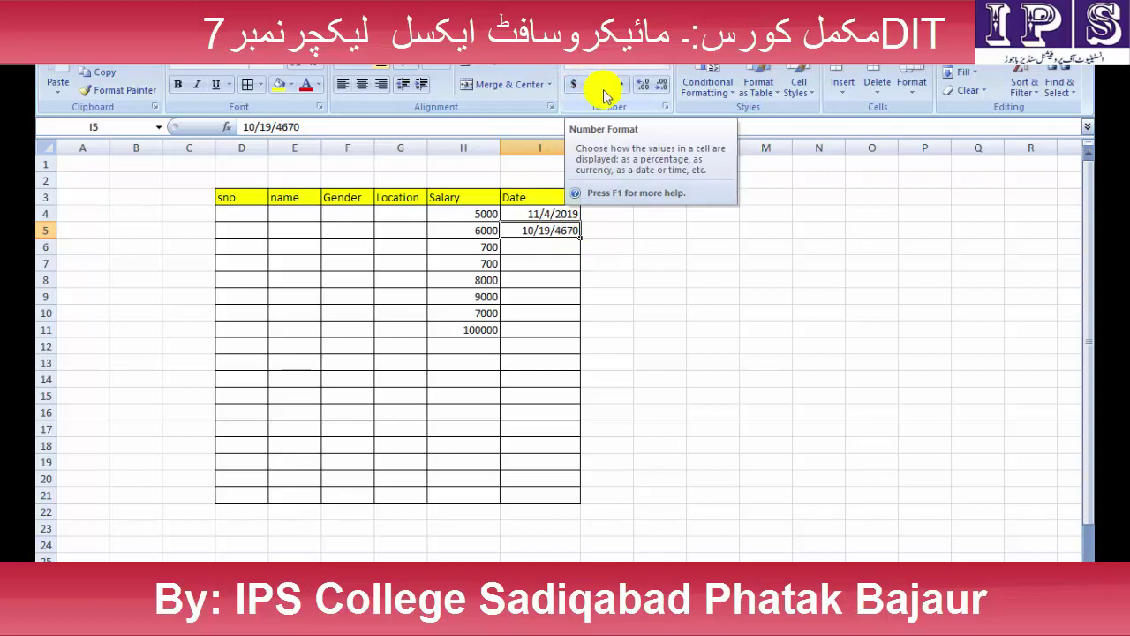
pyautogui.click(666, 68)
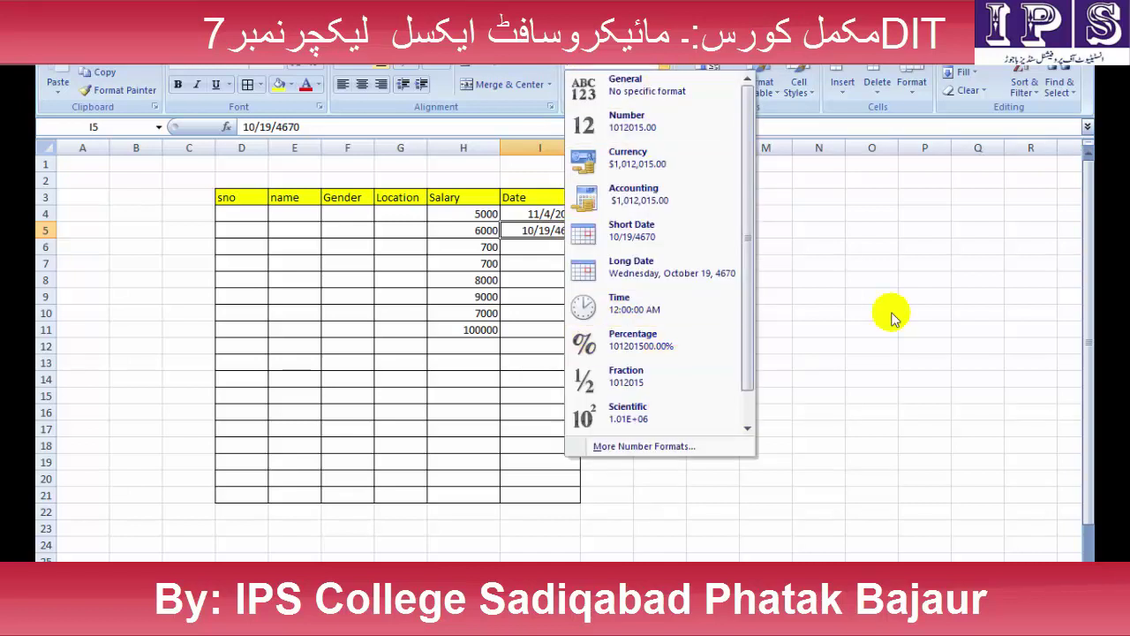
pyautogui.click(536, 229)
# Apply the Long Date format to the Date cells I4:I21 and autofit the width of the Date column
pyautogui.moveTo(536, 215); pyautogui.dragTo(551, 494)
pyautogui.click(664, 70)
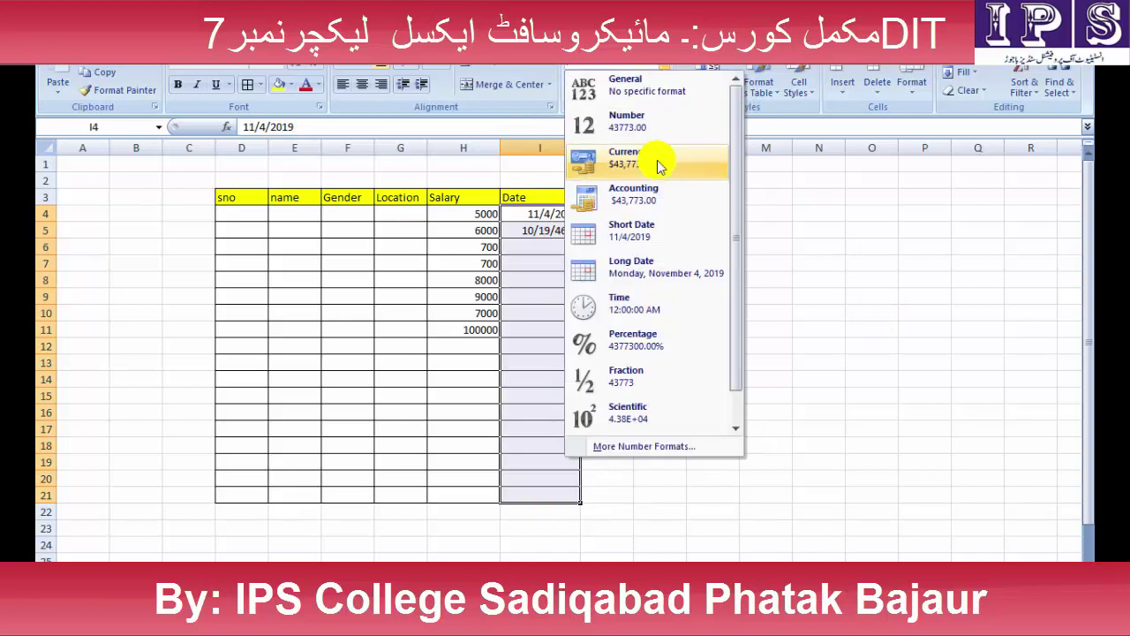
pyautogui.click(650, 262)
pyautogui.moveTo(580, 148)
pyautogui.mouseDown()
pyautogui.moveTo(626, 144)
pyautogui.moveTo(584, 148)
pyautogui.mouseUp()
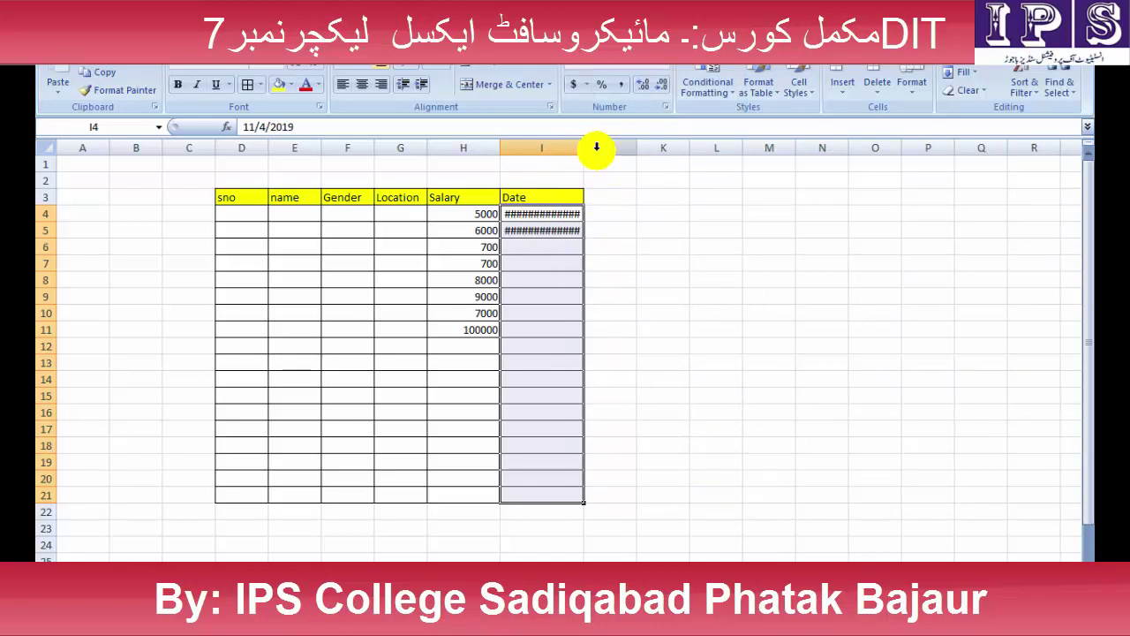
pyautogui.moveTo(584, 145); pyautogui.dragTo(586, 147)
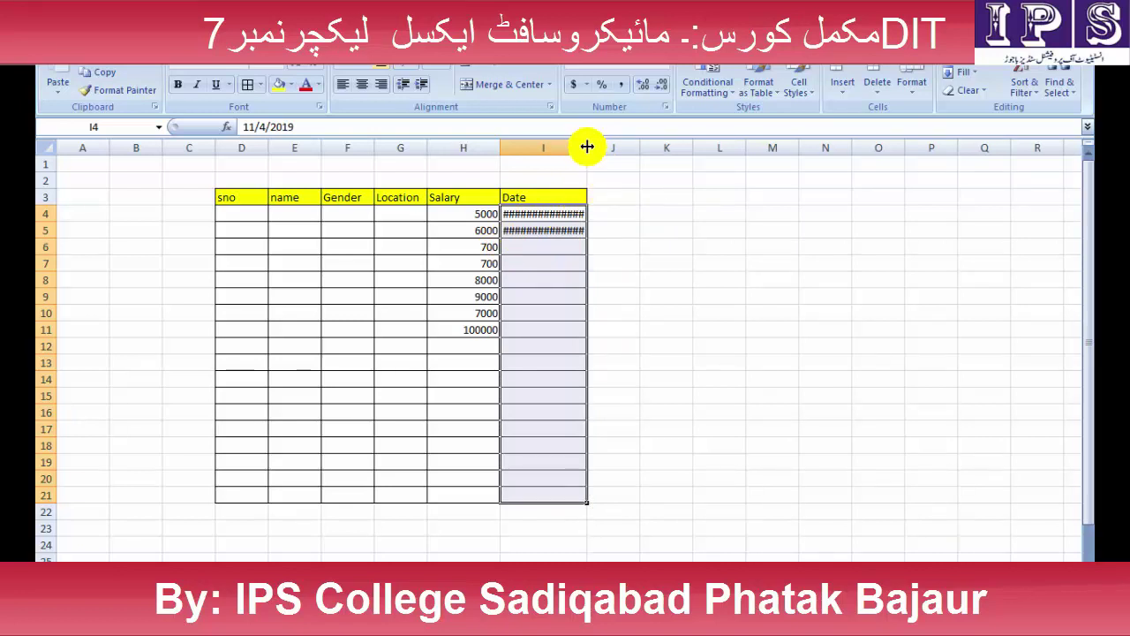
pyautogui.moveTo(598, 147); pyautogui.dragTo(698, 151)
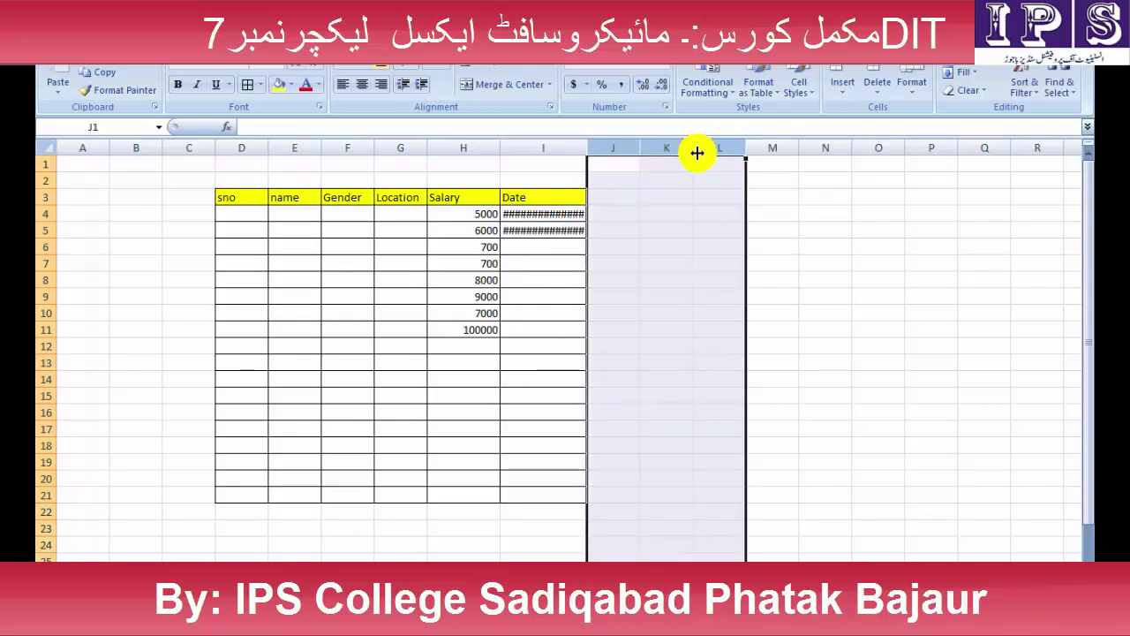
pyautogui.doubleClick(586, 147)
# Enter the date 11-04-2019 in cell I6 of the Date column
pyautogui.click(587, 252)
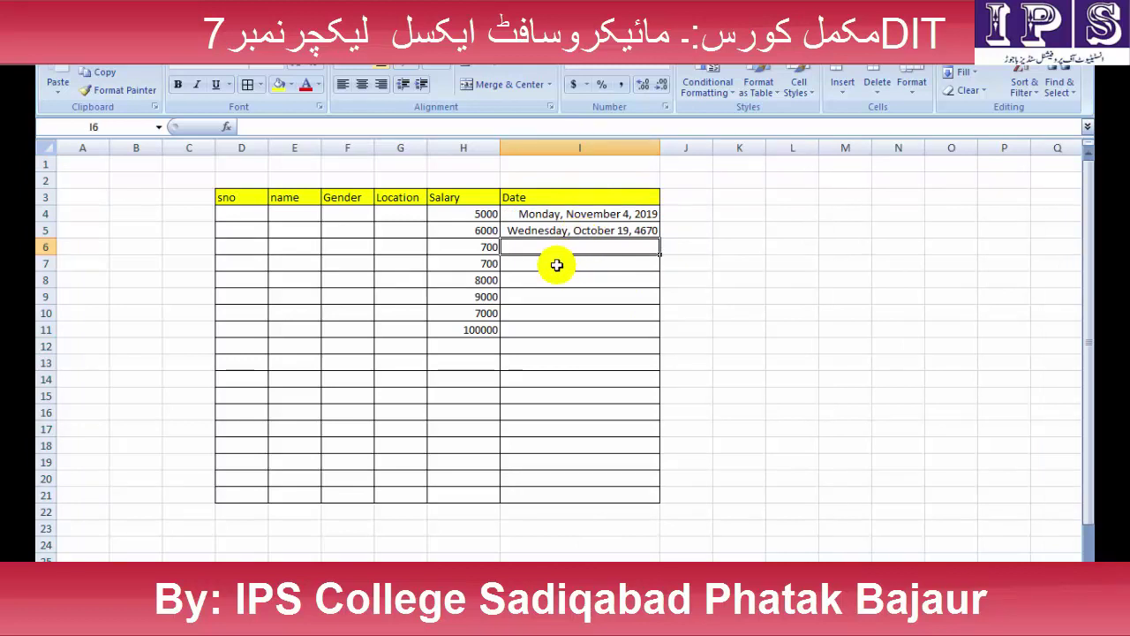
pyautogui.write('11-')
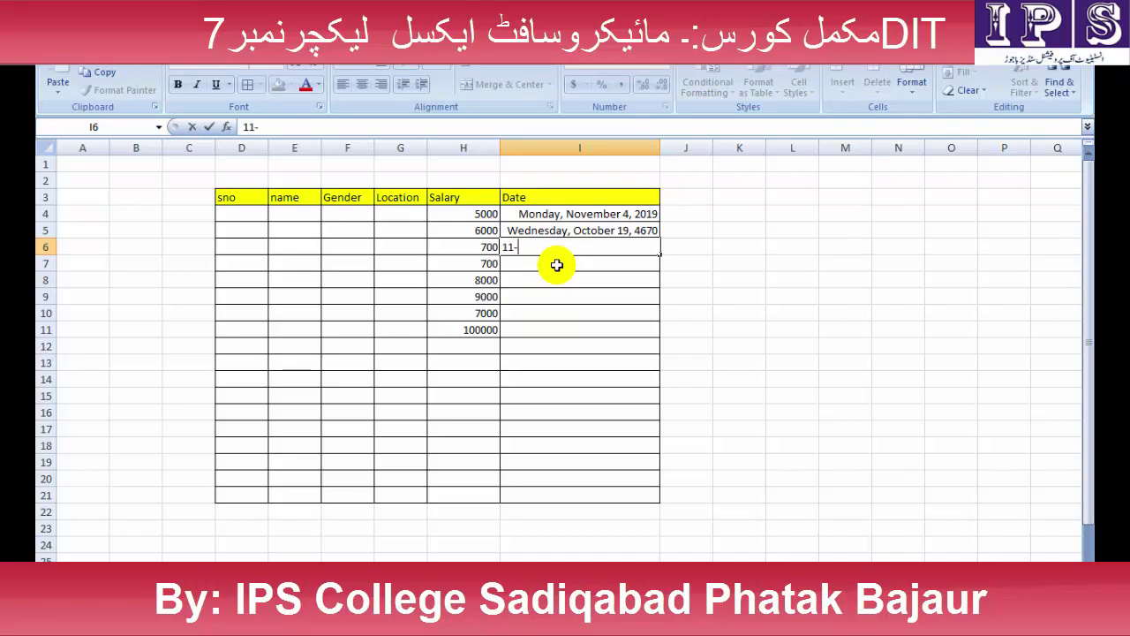
pyautogui.write('04-2019')
pyautogui.press('Return')
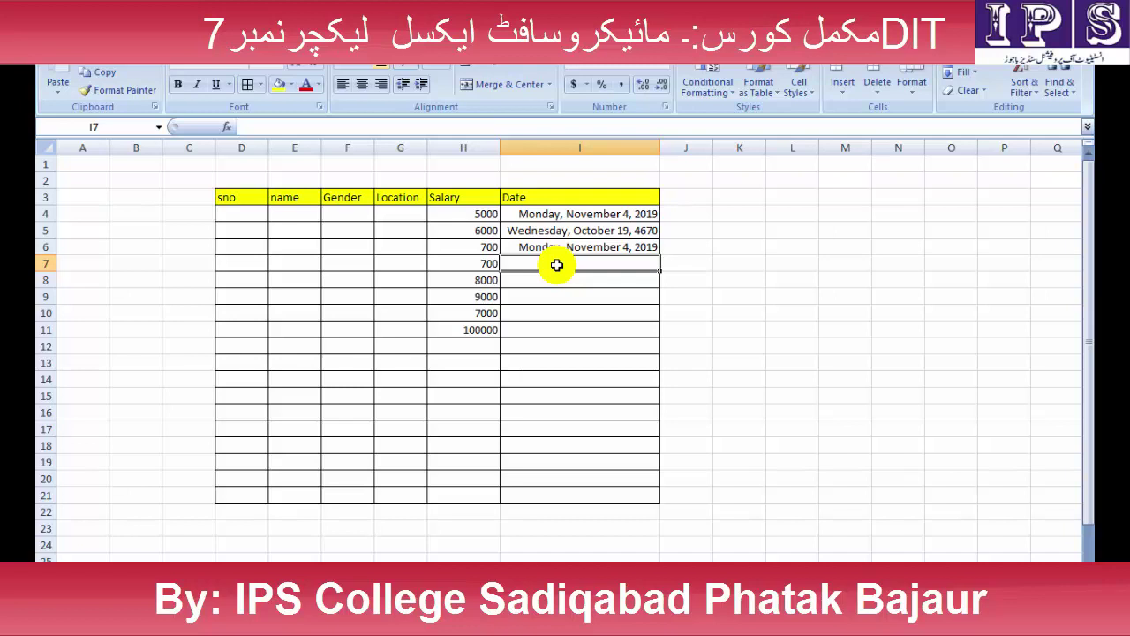
pyautogui.moveTo(605, 217); pyautogui.dragTo(620, 474)
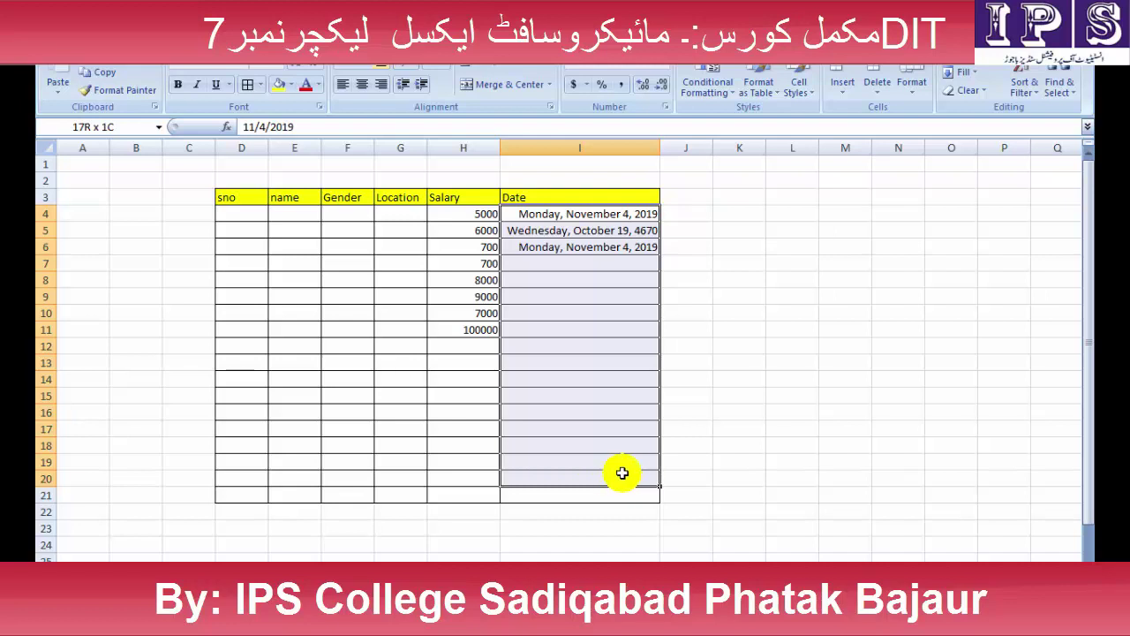
pyautogui.moveTo(616, 483); pyautogui.dragTo(619, 490)
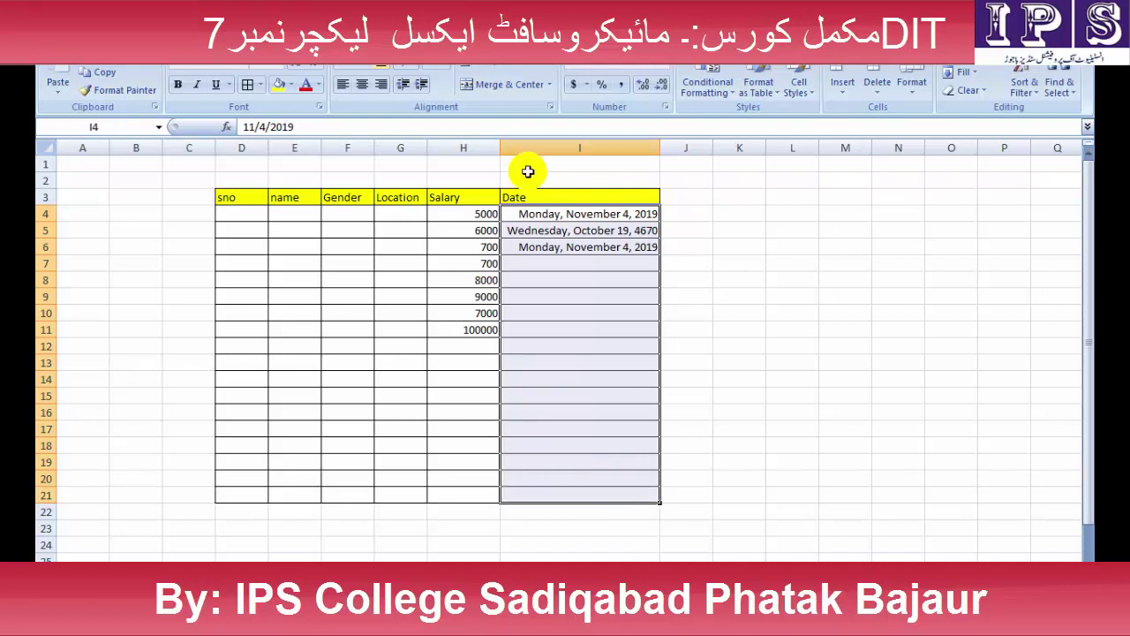
pyautogui.click(540, 264)
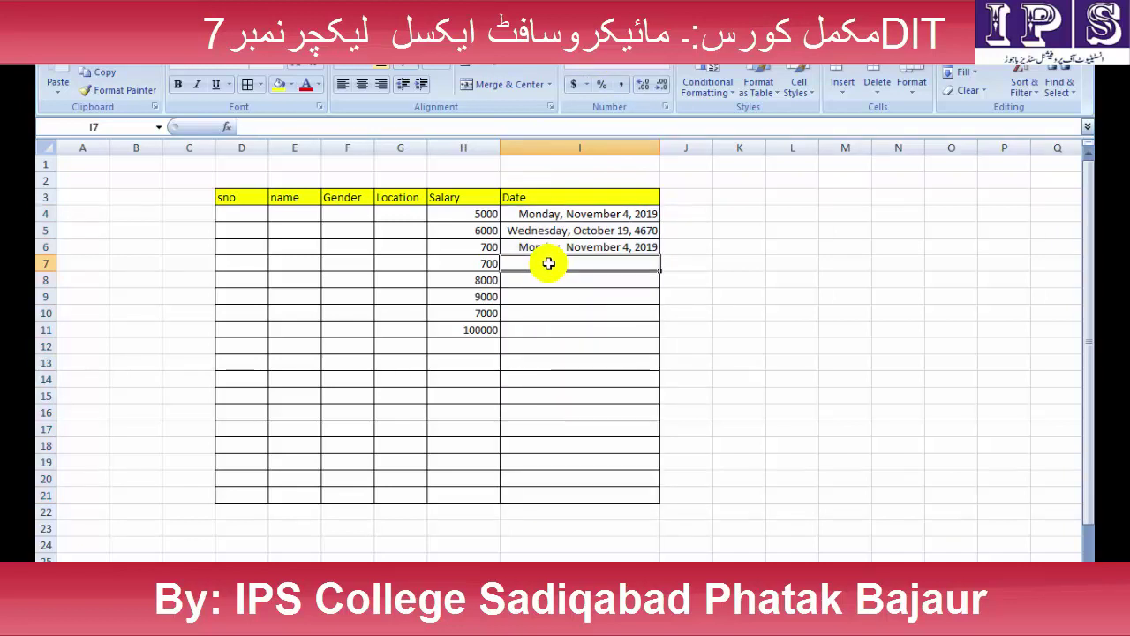
pyautogui.click(784, 362)
# Apply the Short Date format to the empty Date cells I7:I21
pyautogui.moveTo(588, 265); pyautogui.dragTo(585, 493)
pyautogui.click(662, 69)
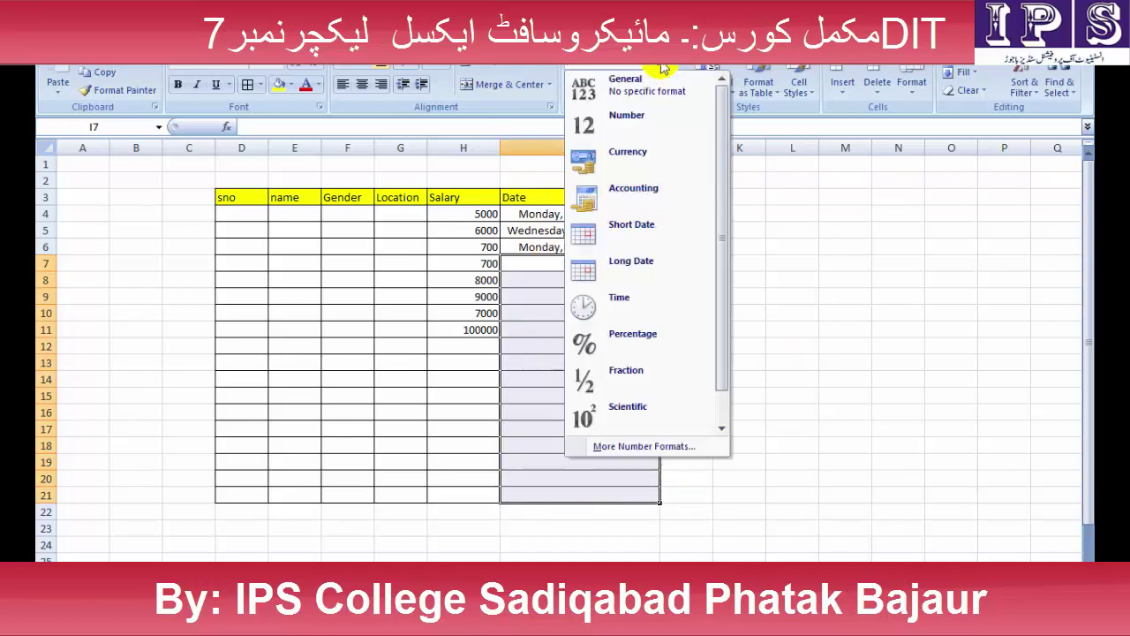
pyautogui.click(621, 240)
# Enter the date written out as MONDAY,NOVEMBER 4,2019 in cell I7
pyautogui.click(569, 270)
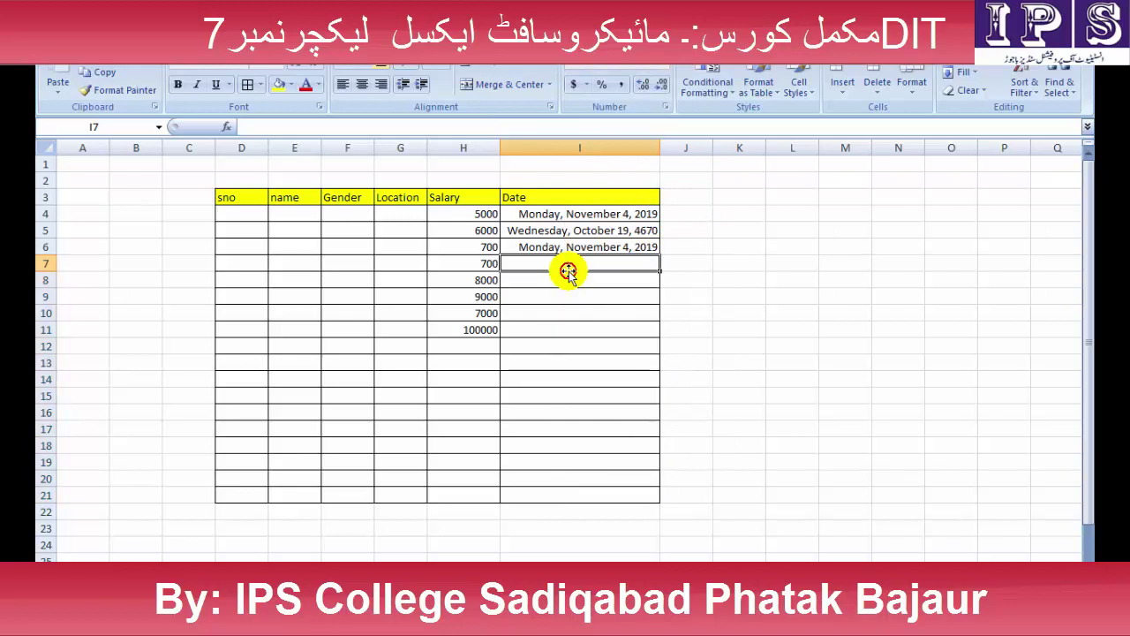
pyautogui.write('MO')
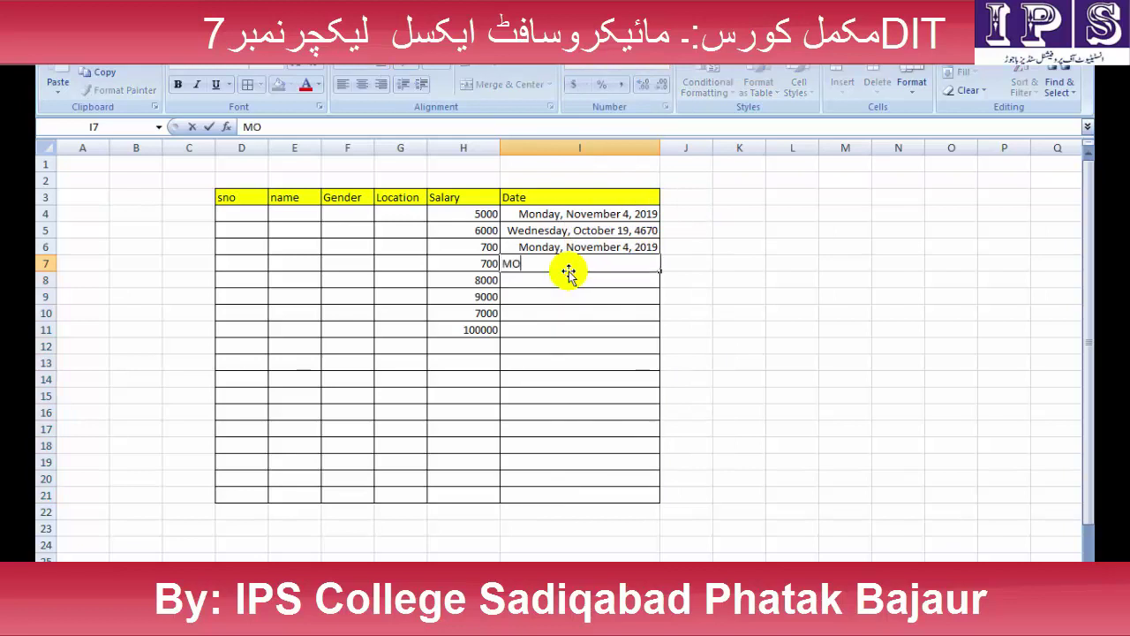
pyautogui.write('NDAY,NOV')
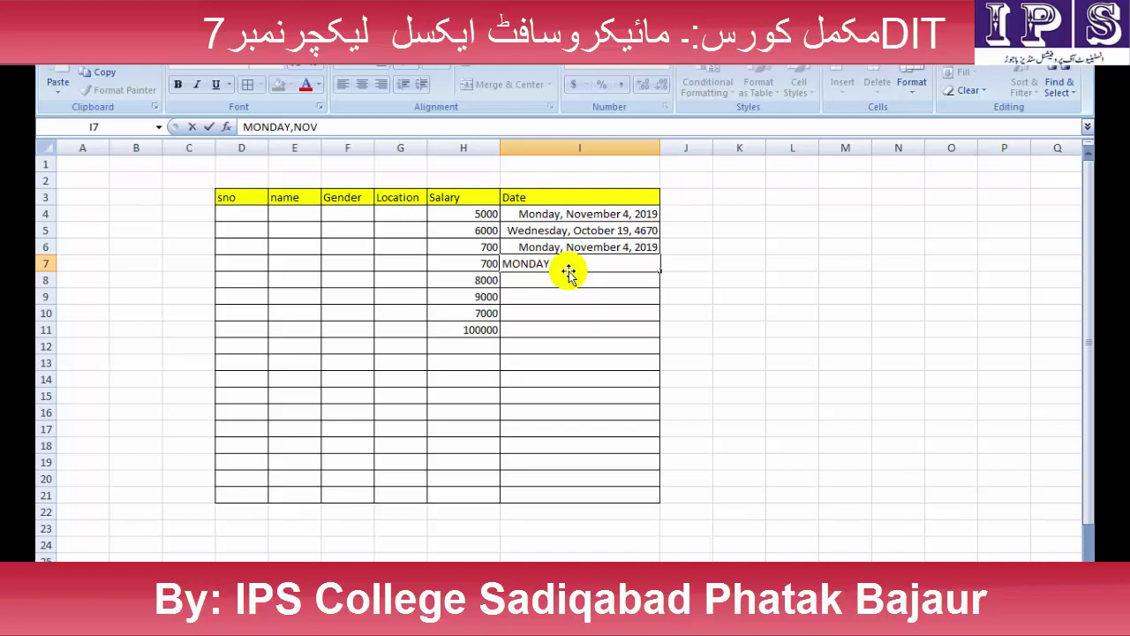
pyautogui.write('EMBER')
pyautogui.write('4,2019')
pyautogui.press('Return')
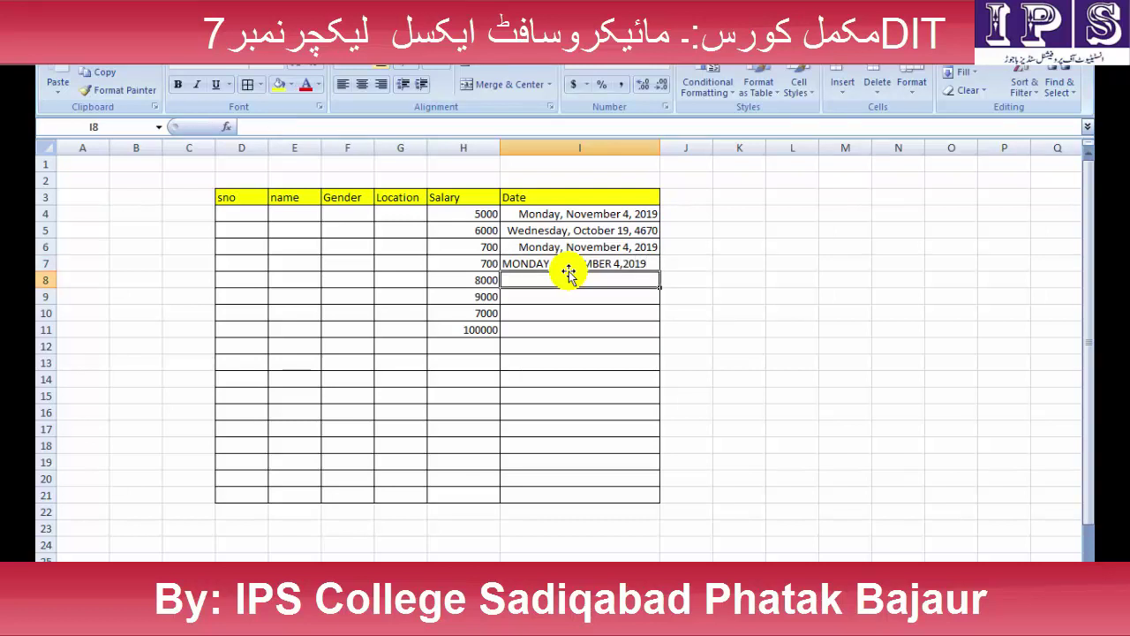
# Try to apply the Short Date format to the written-out date in I7
pyautogui.click(589, 265)
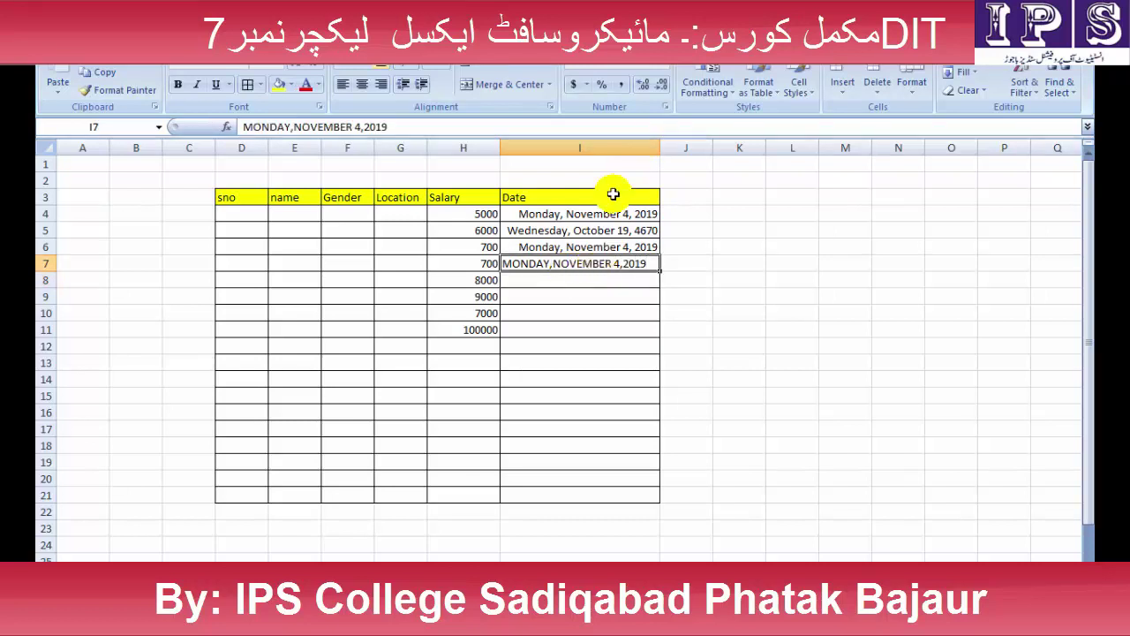
pyautogui.click(661, 66)
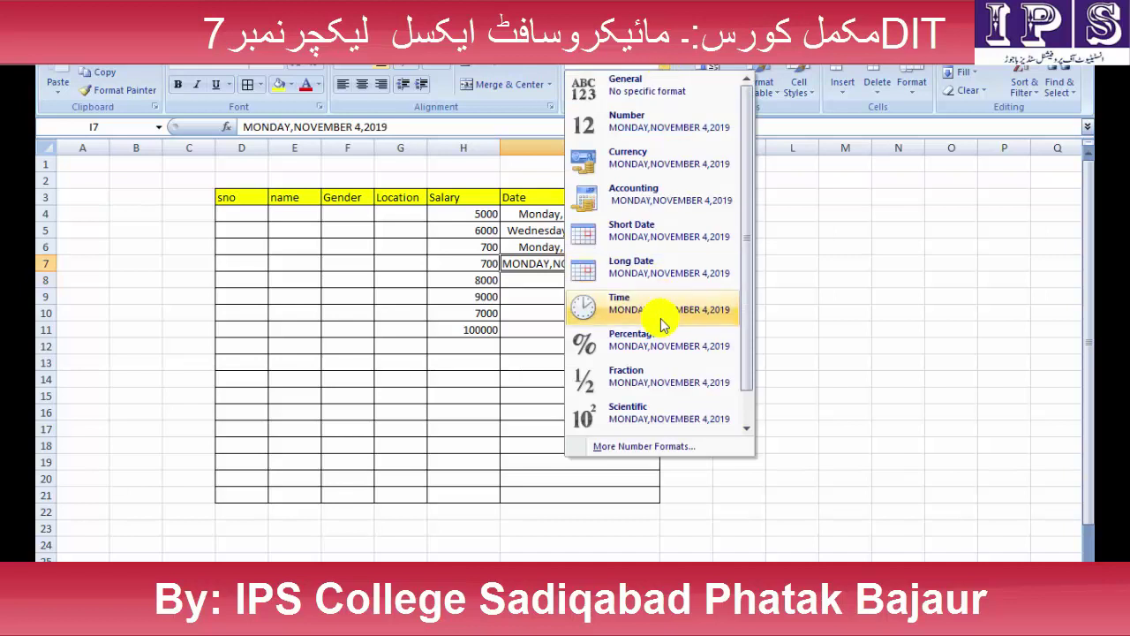
pyautogui.click(661, 239)
pyautogui.click(711, 360)
pyautogui.click(598, 265)
pyautogui.click(786, 295)
pyautogui.click(628, 282)
pyautogui.click(739, 281)
# Reapply the Short Date format to the empty Date cells I8:I20
pyautogui.moveTo(625, 281); pyautogui.dragTo(627, 477)
pyautogui.click(664, 68)
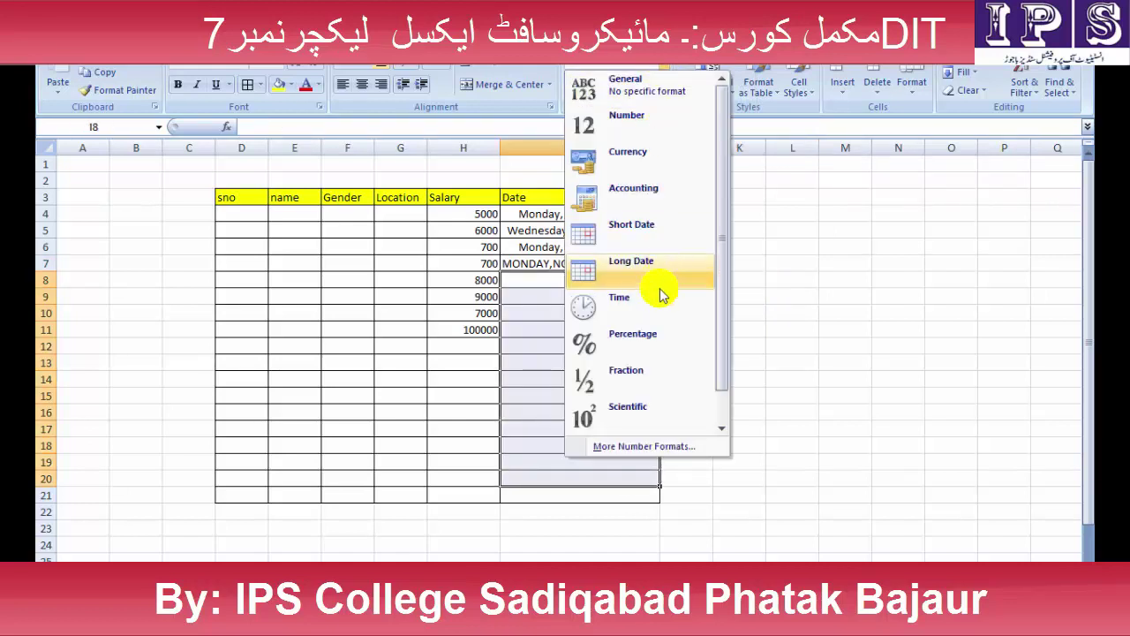
pyautogui.click(650, 223)
# Try the Short Date format on the Date cells I7:I17
pyautogui.moveTo(656, 262); pyautogui.dragTo(591, 428)
pyautogui.click(664, 68)
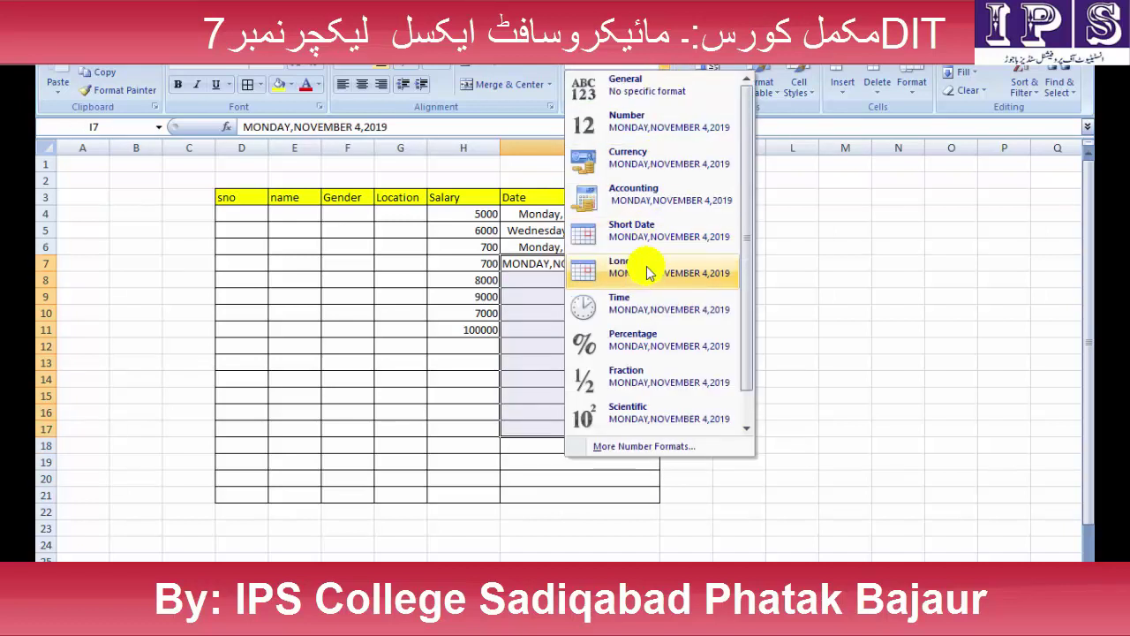
pyautogui.click(651, 233)
pyautogui.click(755, 281)
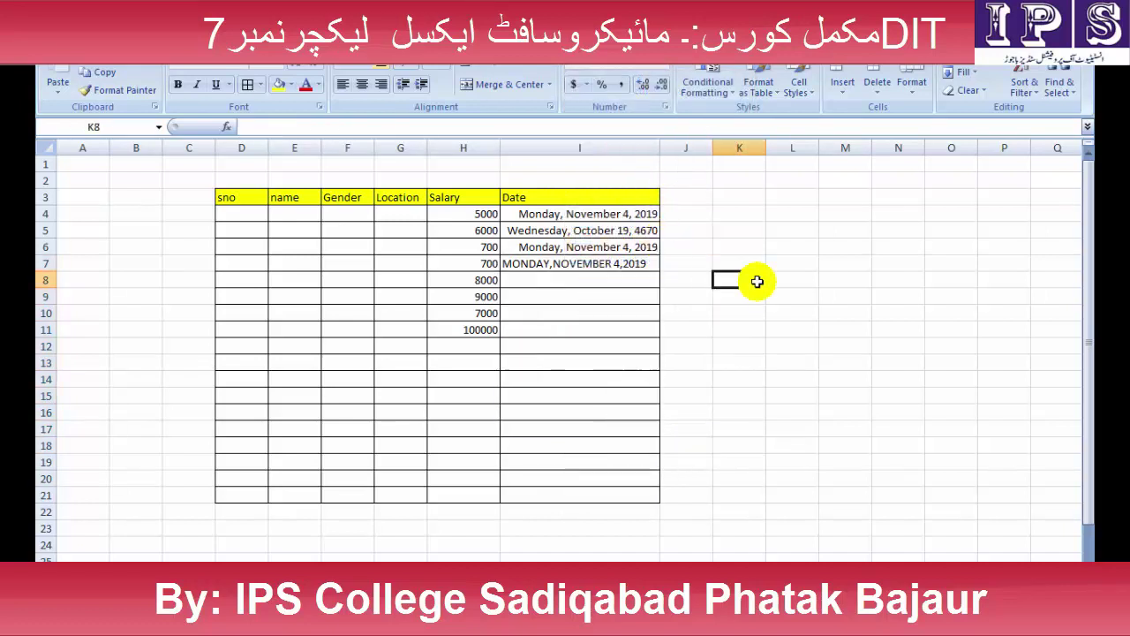
# Replace the written-out date in I7 with jan 2010
pyautogui.click(618, 266)
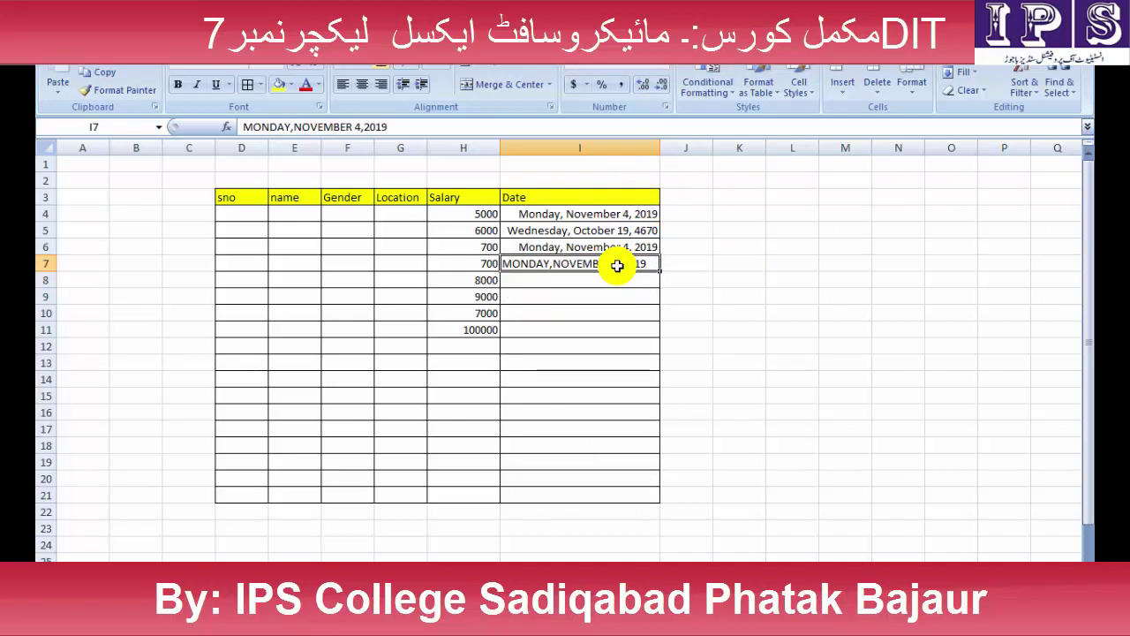
pyautogui.write('JAN')
pyautogui.press('BackSpace')
pyautogui.press('BackSpace')
pyautogui.press('BackSpace')
pyautogui.write('jan')
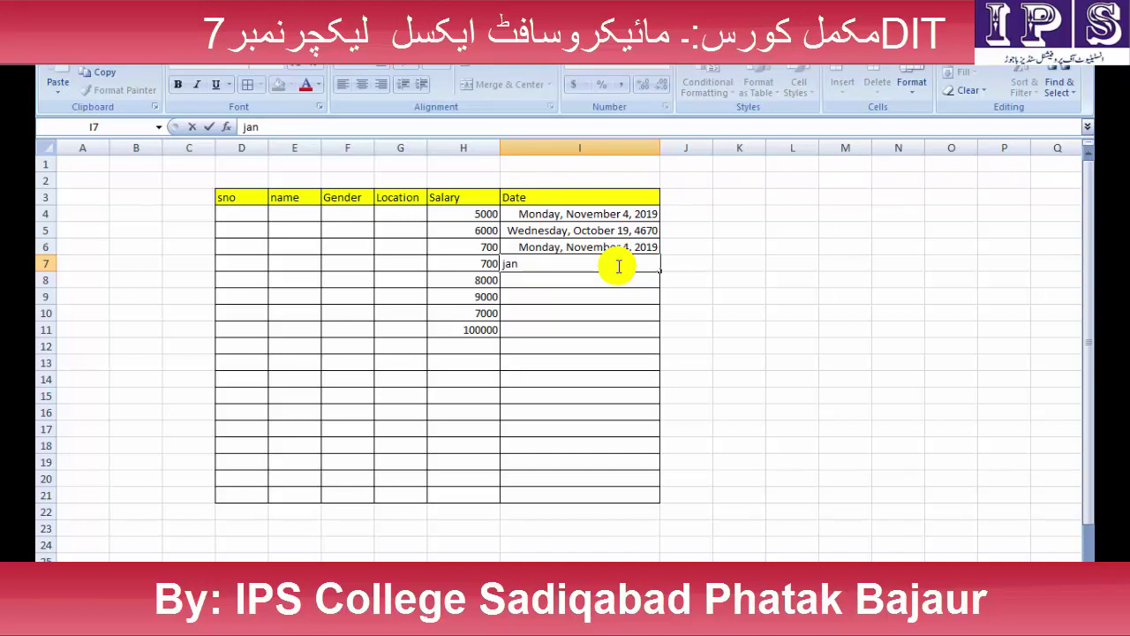
pyautogui.write(' 2010')
pyautogui.press('Return')
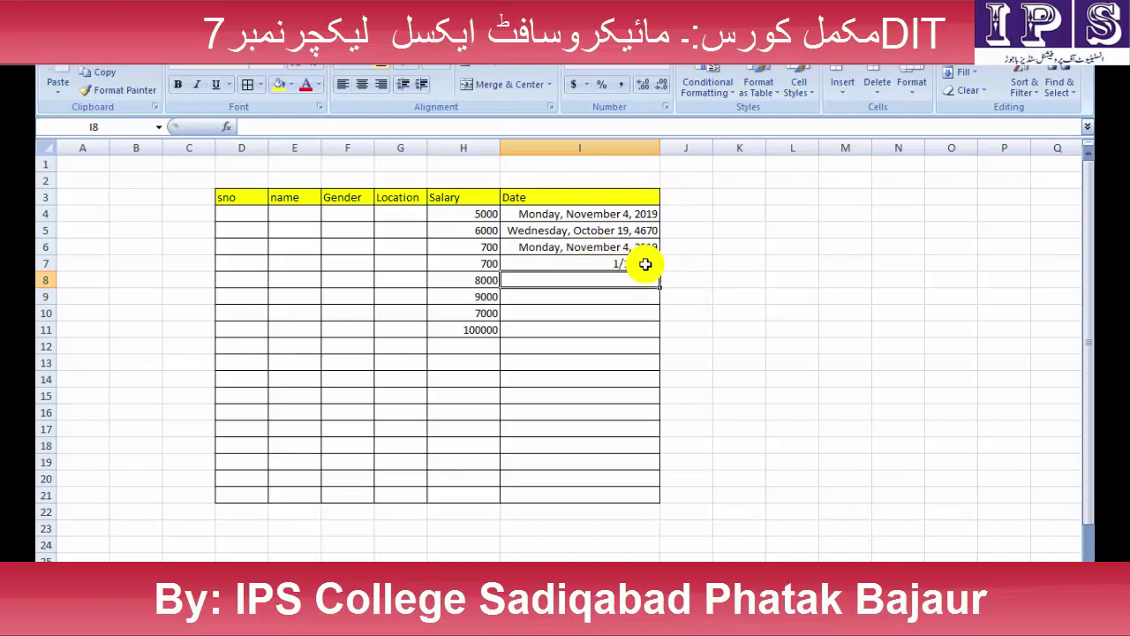
# Apply the Long Date format to the Date cells I7:I17
pyautogui.moveTo(607, 263); pyautogui.dragTo(618, 429)
pyautogui.click(670, 64)
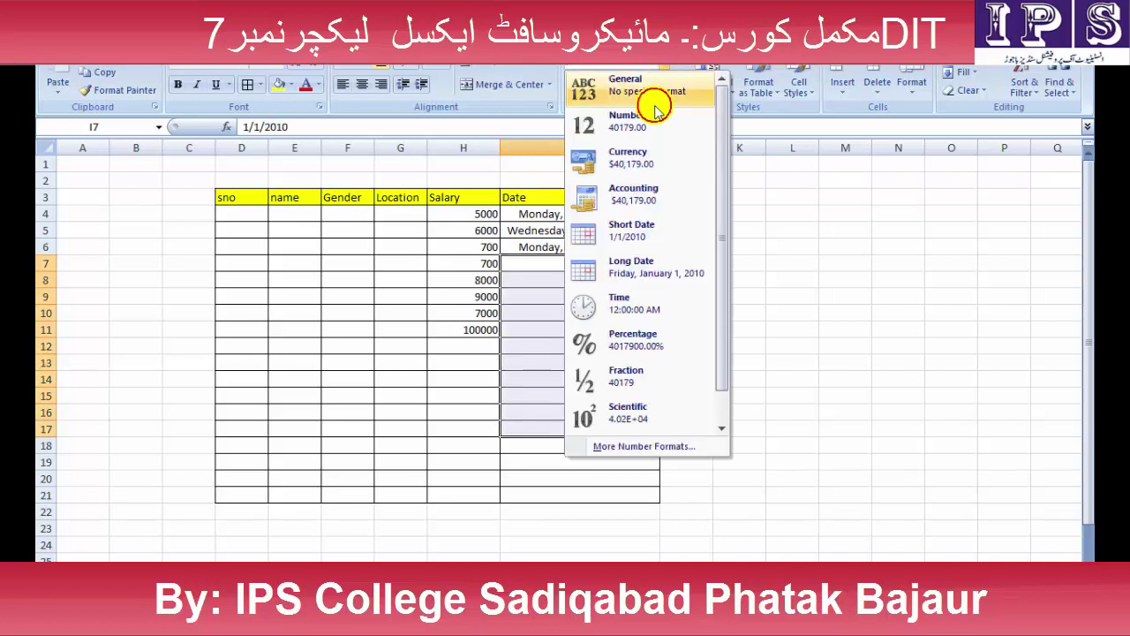
pyautogui.click(632, 274)
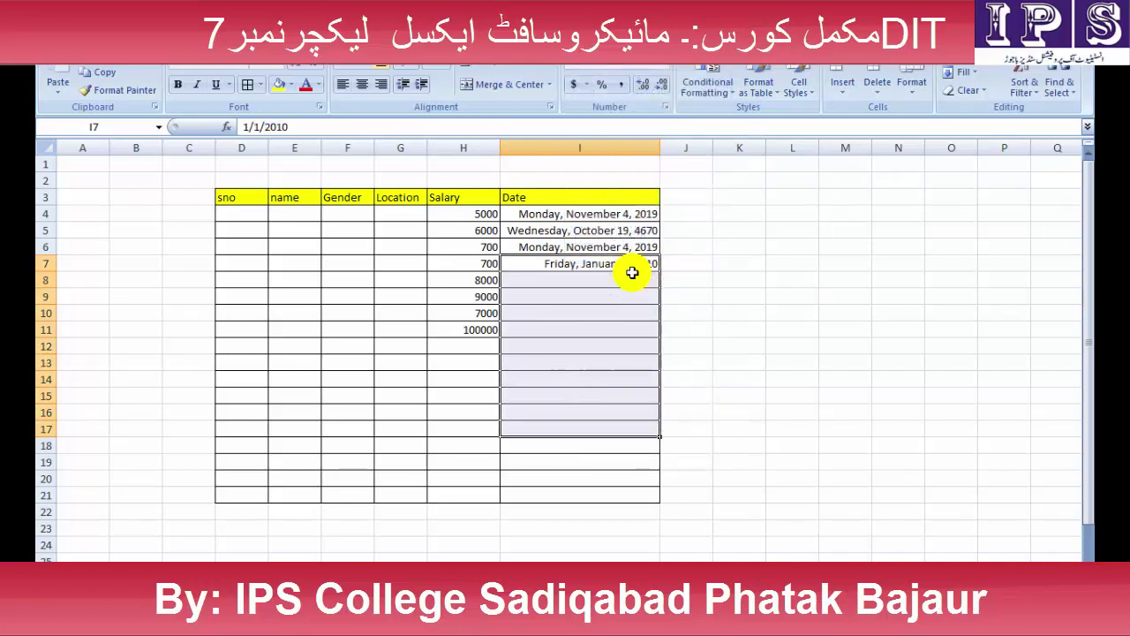
pyautogui.click(771, 294)
# Add the header time in J3 beside Date and widen column J
pyautogui.click(679, 195)
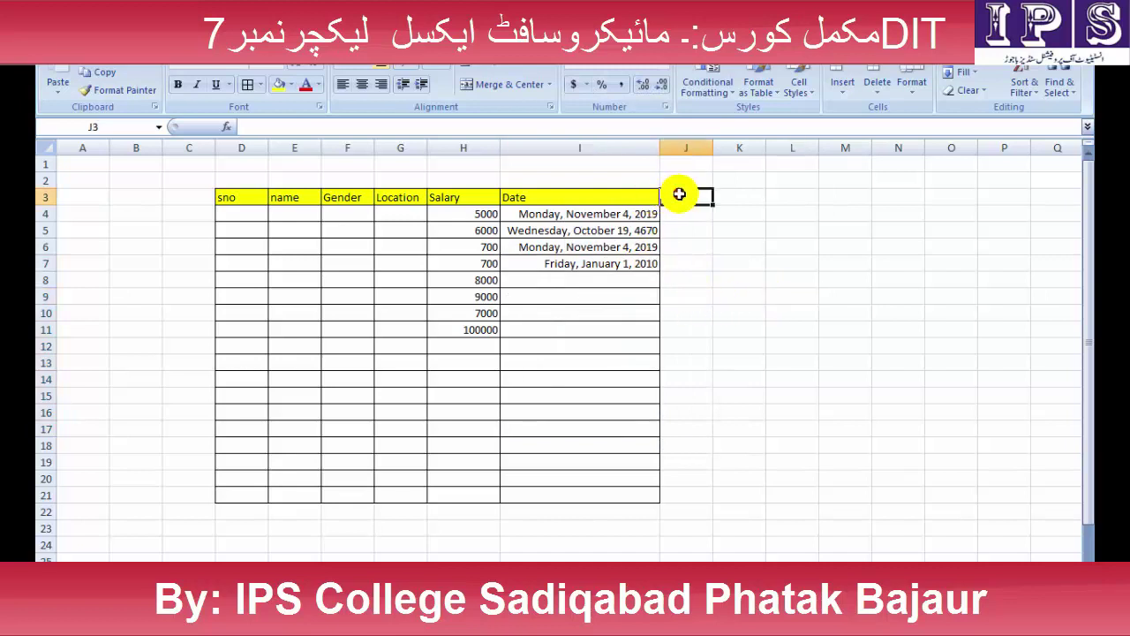
pyautogui.write('ti')
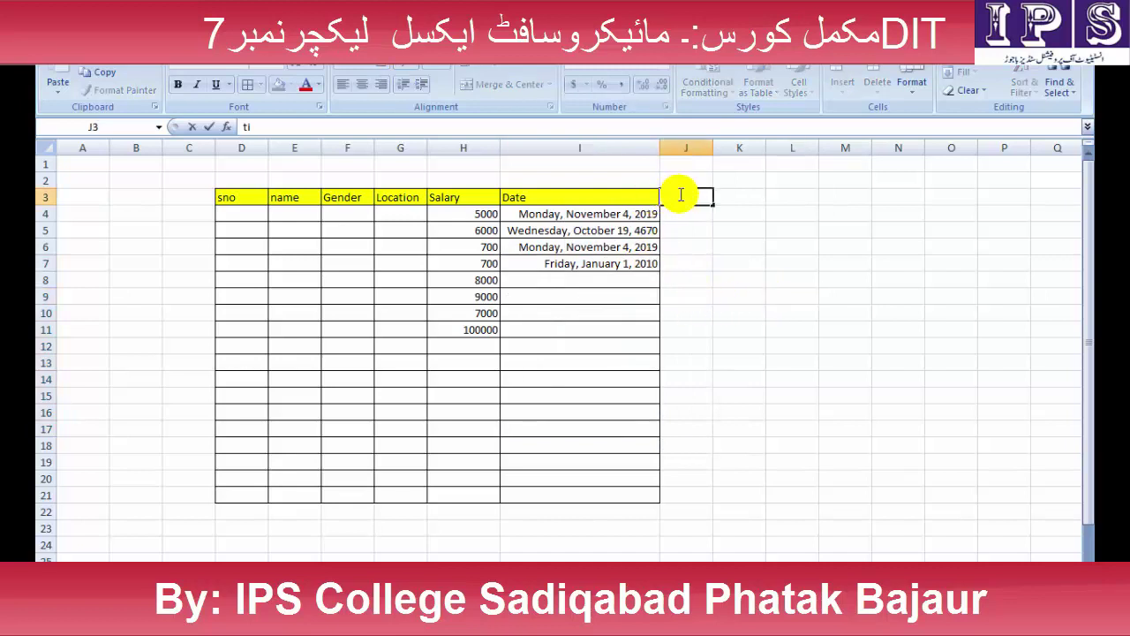
pyautogui.click(689, 217)
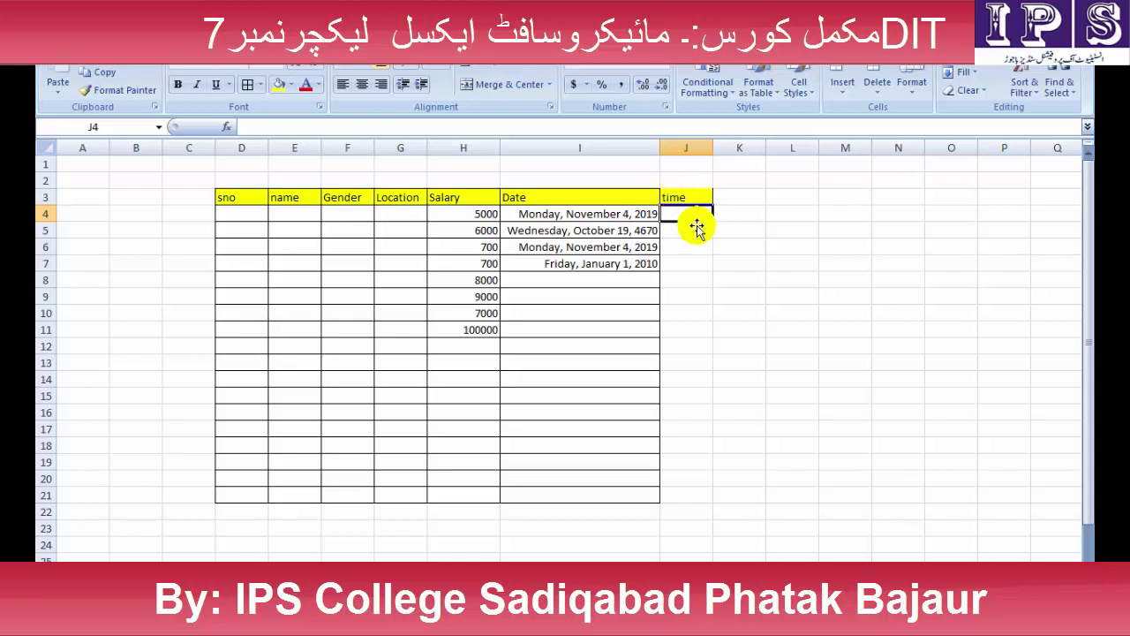
pyautogui.moveTo(718, 152); pyautogui.dragTo(756, 150)
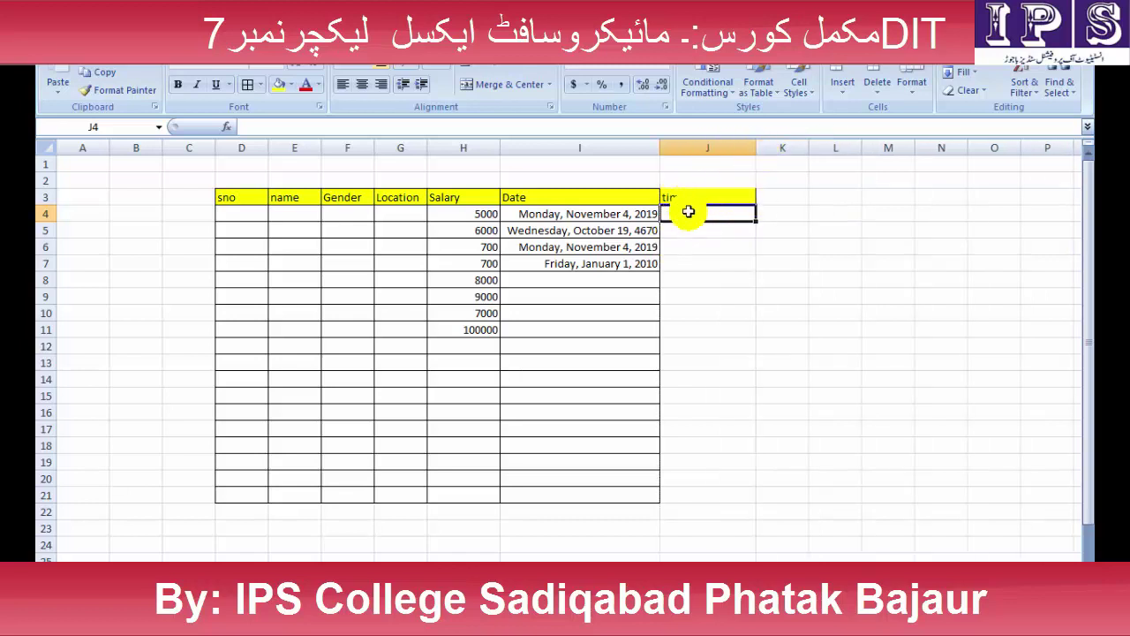
# Apply the Time format to J4 and enter the time 9:00 AM in it
pyautogui.click(667, 73)
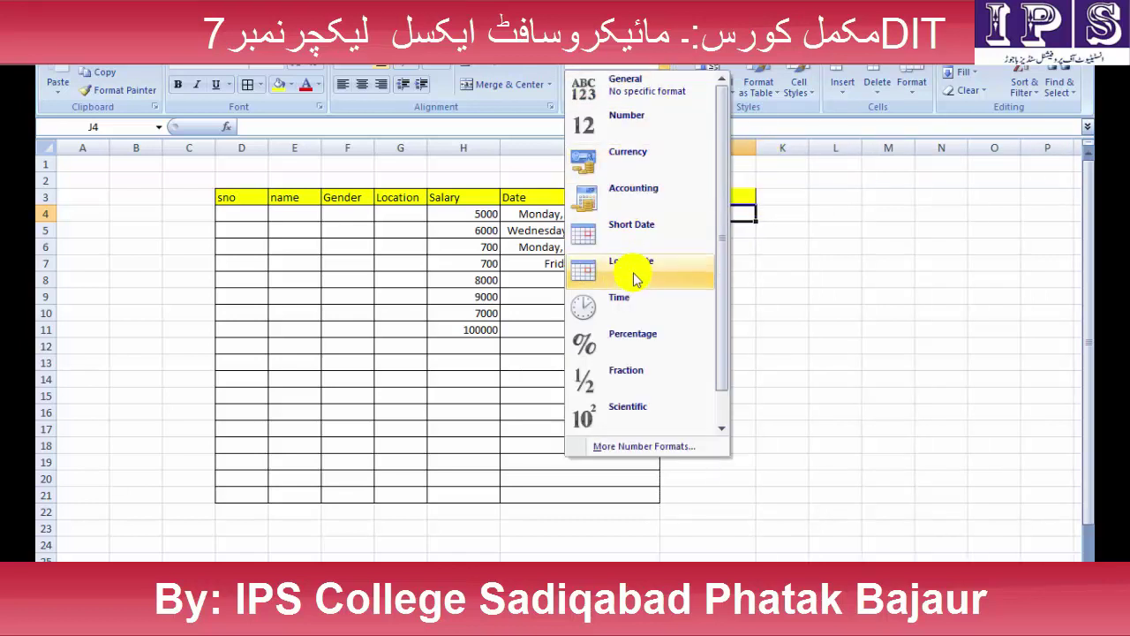
pyautogui.click(636, 306)
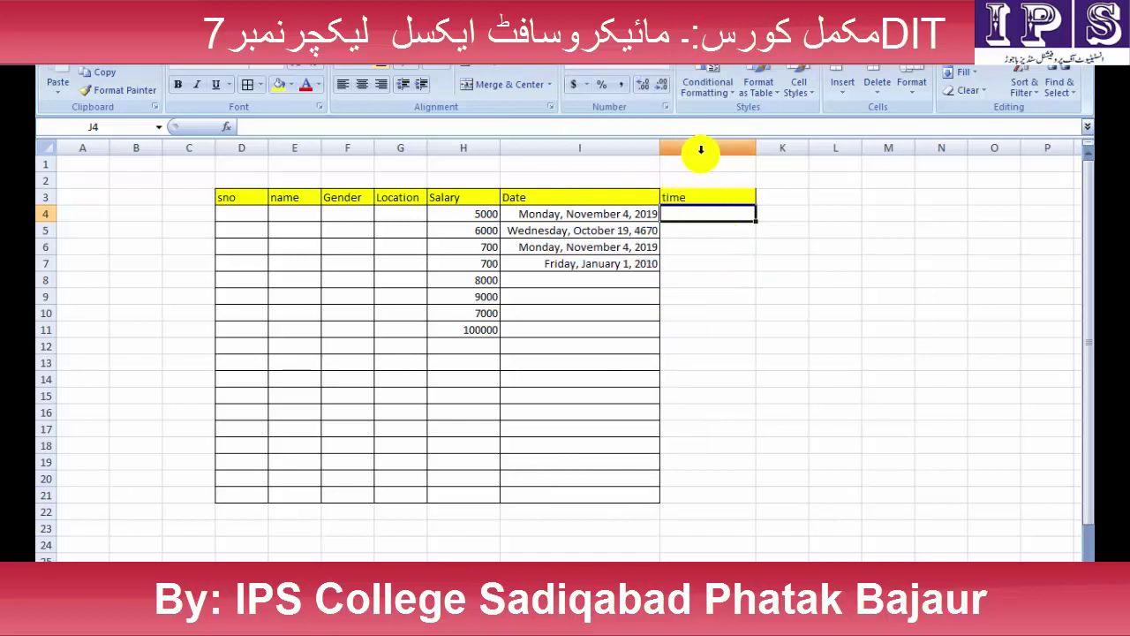
pyautogui.write('9:')
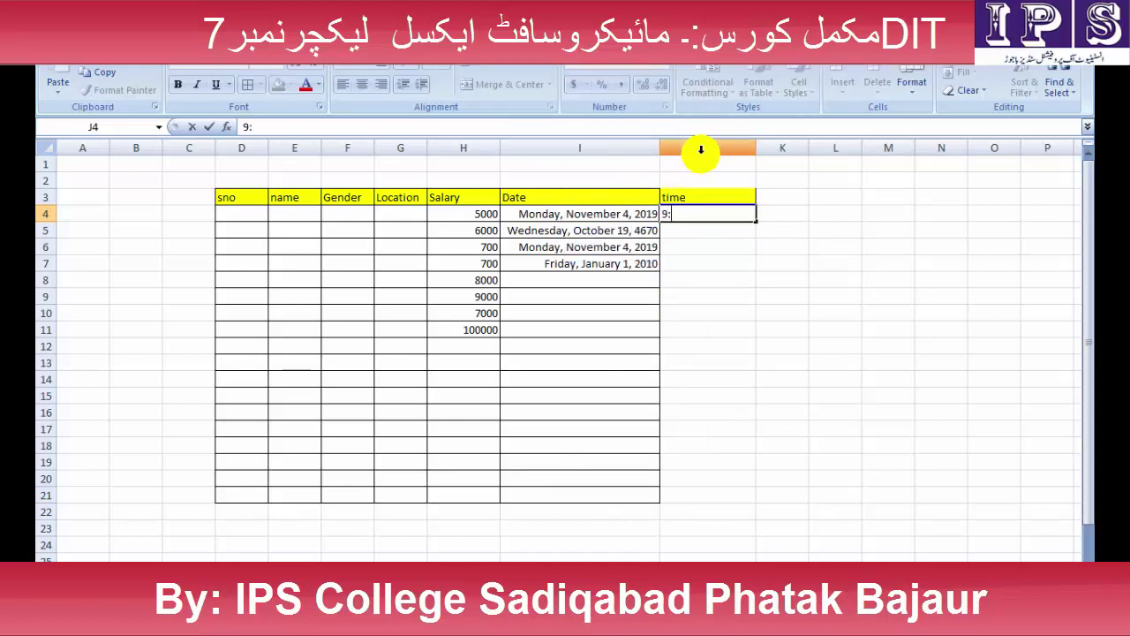
pyautogui.press('Return')
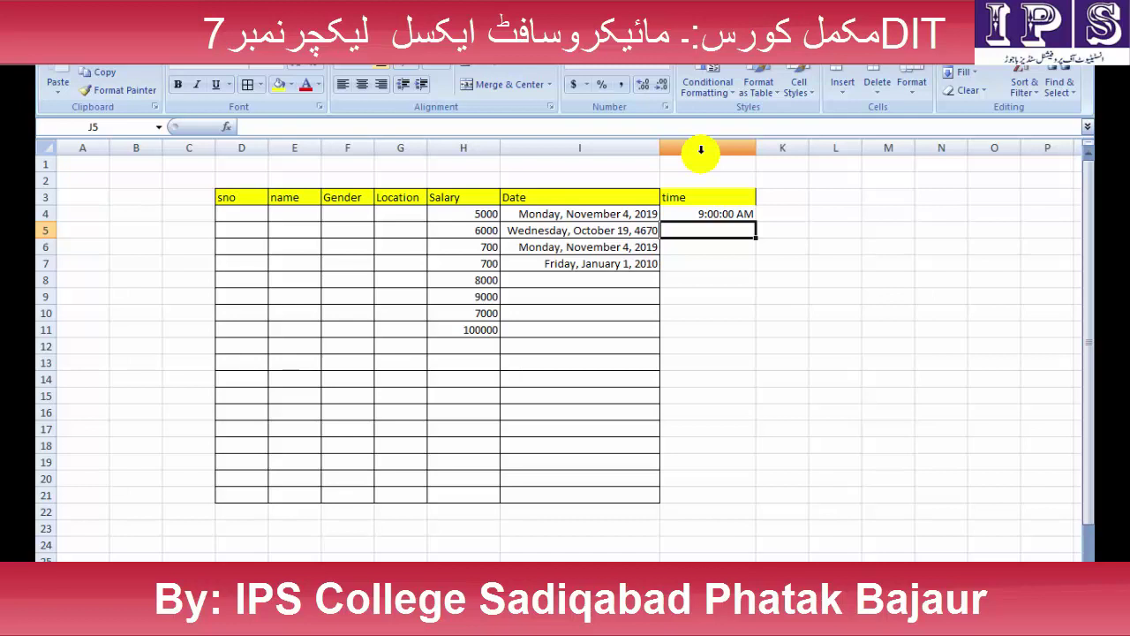
pyautogui.click(666, 70)
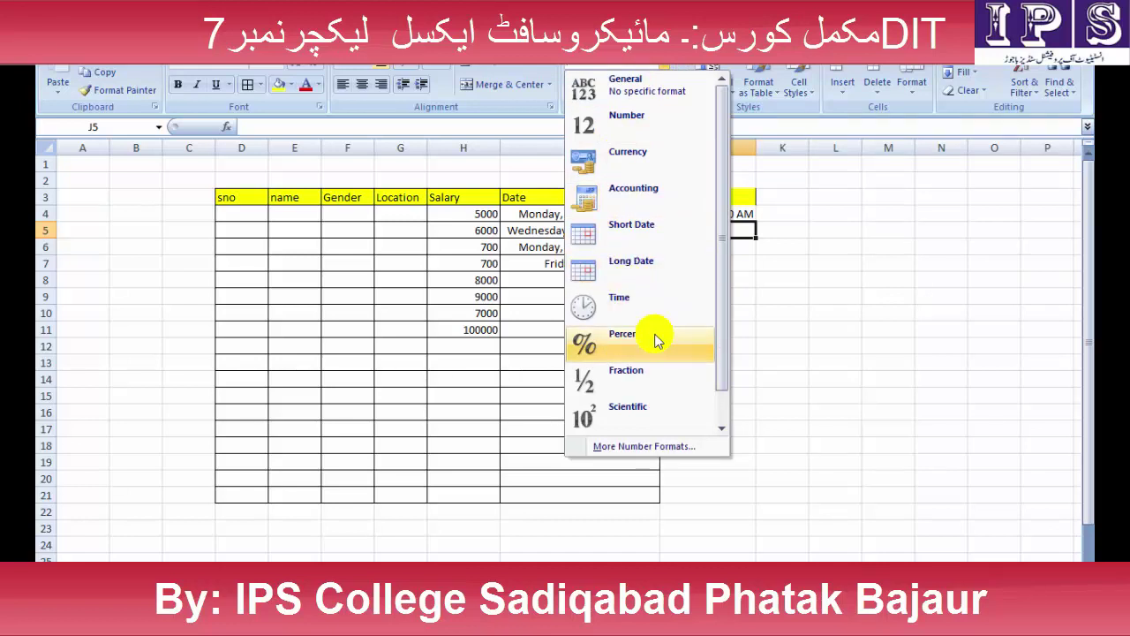
pyautogui.click(918, 382)
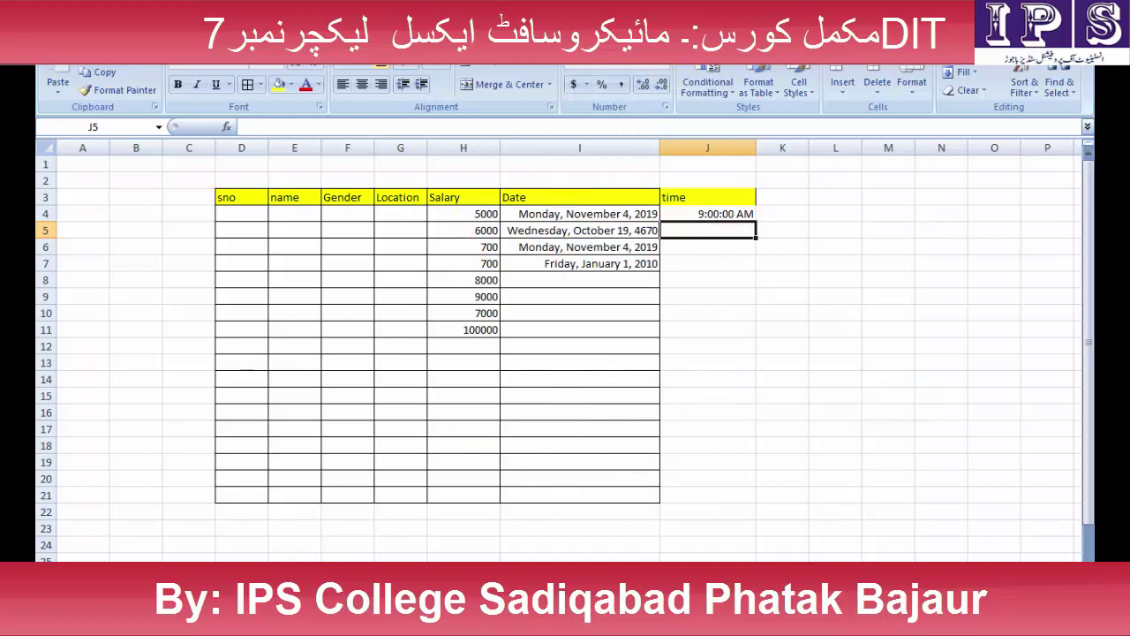
# On the next worksheet, enter the headers obtain marks in C5 and Total in D5, and fit column C to its text
pyautogui.hotkey('ctrl', 'pagedown')
pyautogui.click(197, 233)
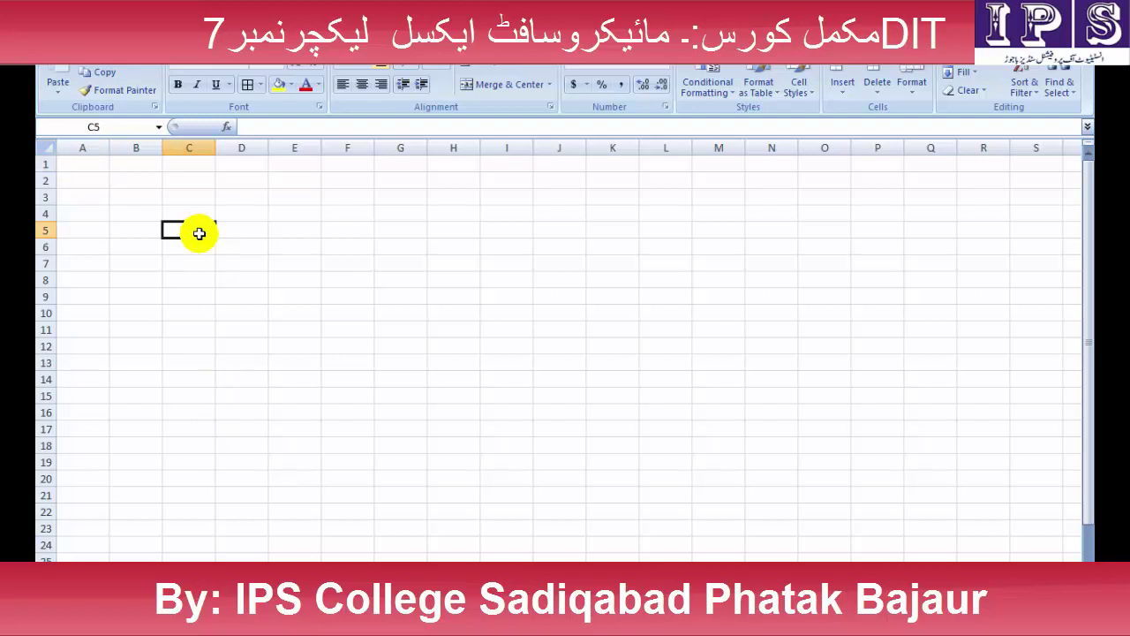
pyautogui.write('obtain')
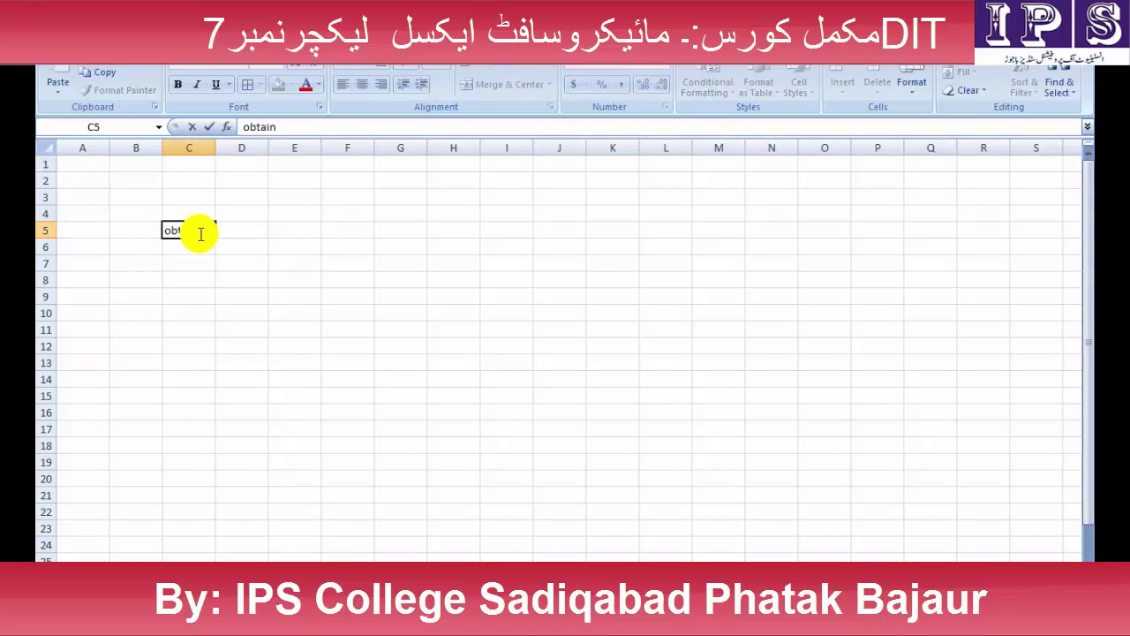
pyautogui.write(' marks')
pyautogui.press('Tab')
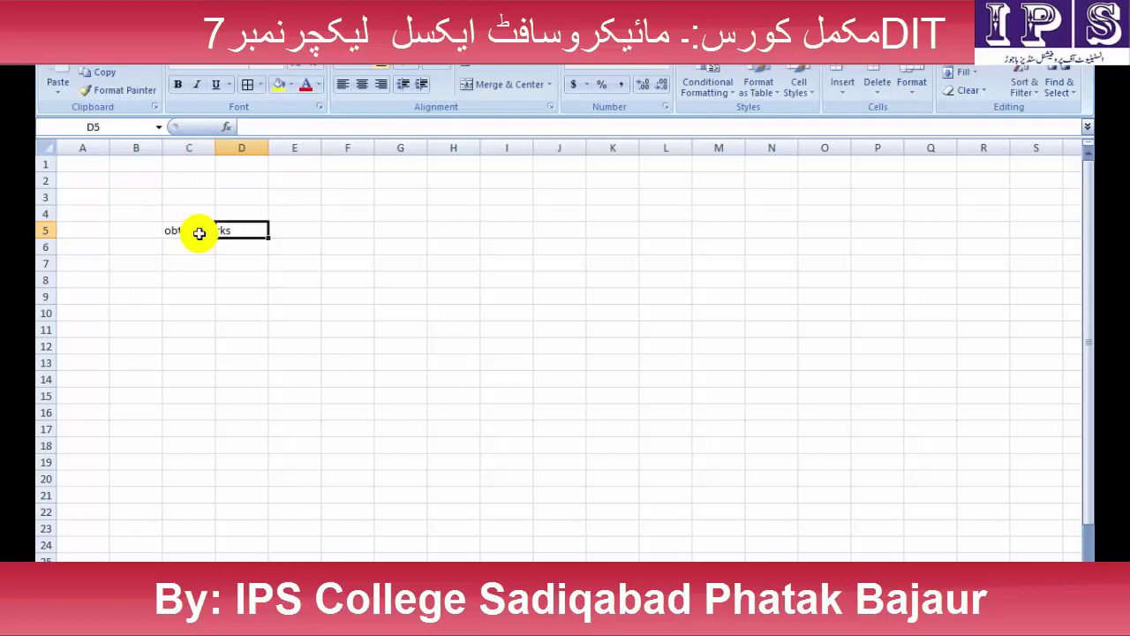
pyautogui.write('Total')
pyautogui.press('Tab')
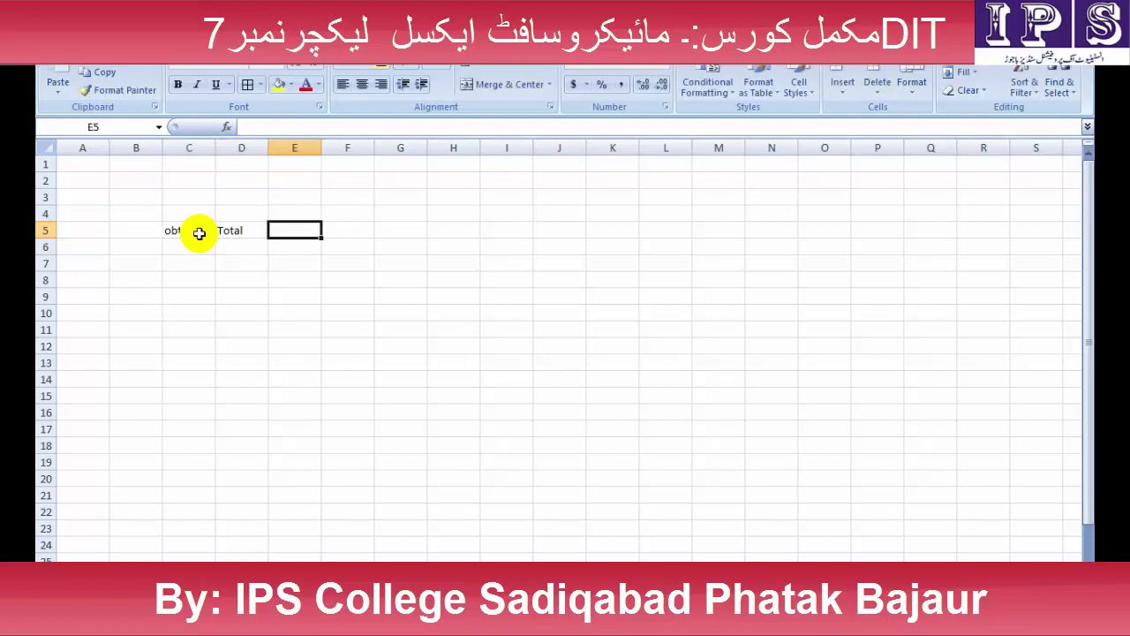
pyautogui.doubleClick(214, 147)
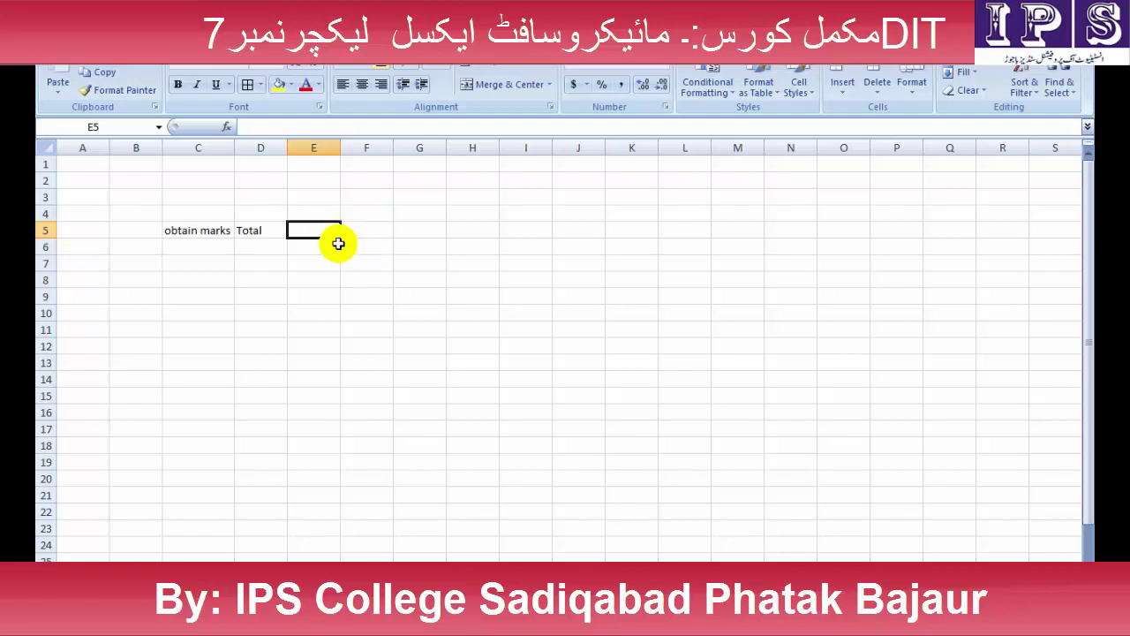
# Add the header %age in E5 beside Total
pyautogui.write('d')
pyautogui.press('BackSpace')
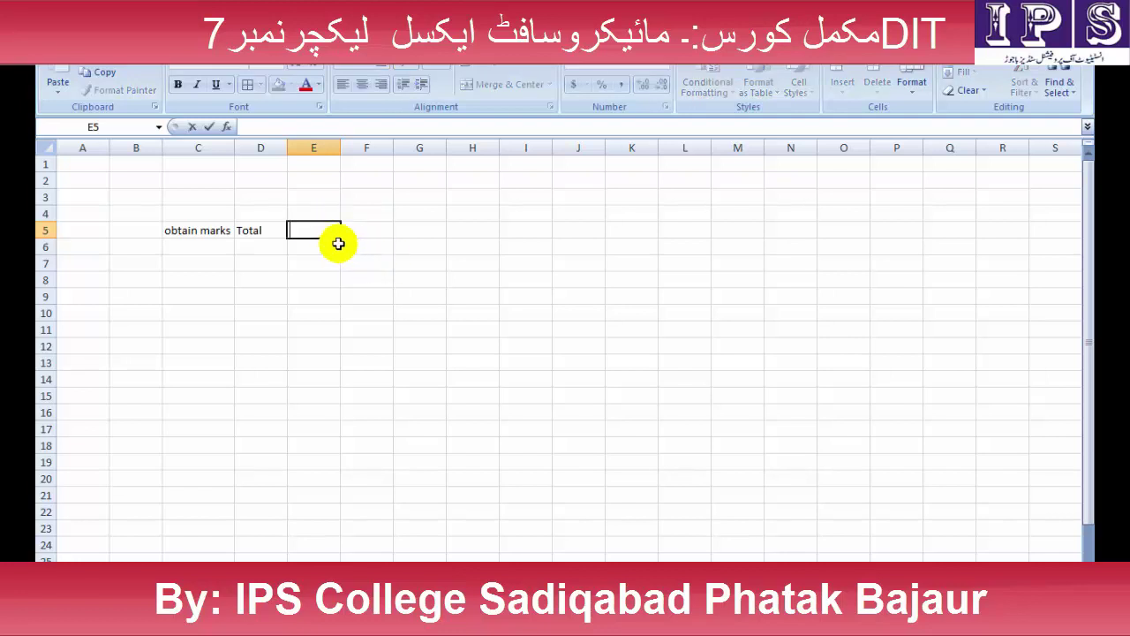
pyautogui.write('&')
pyautogui.press('BackSpace')
pyautogui.write('%age')
pyautogui.press('Return')
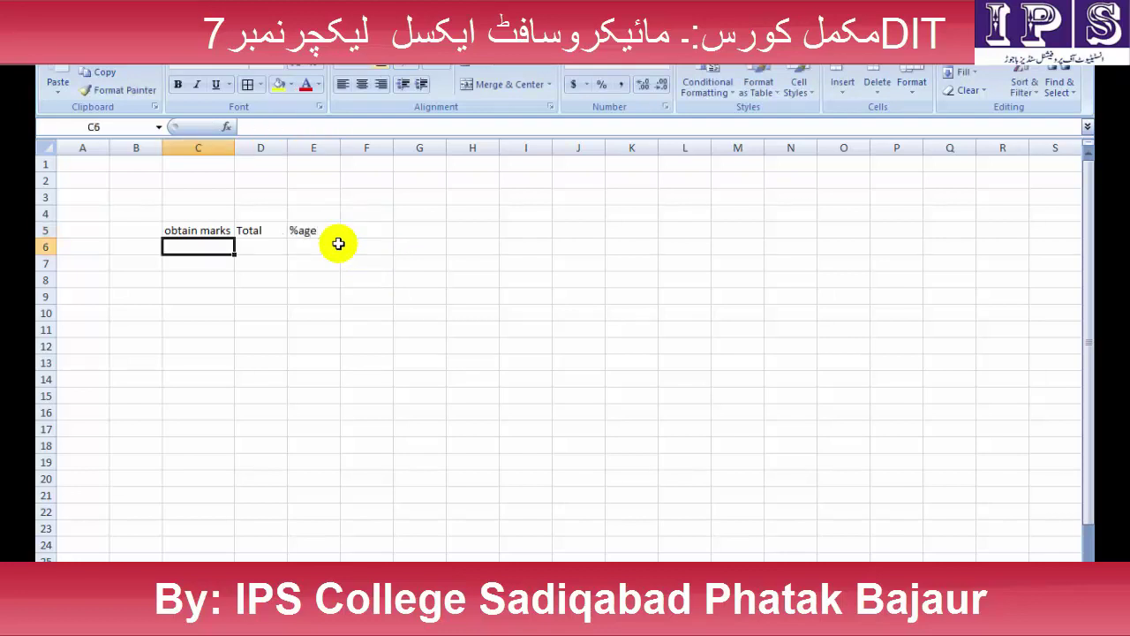
# Enter 50, 70, 60, 80, 10 and 40% down the %age column in E6:E11
pyautogui.click(319, 248)
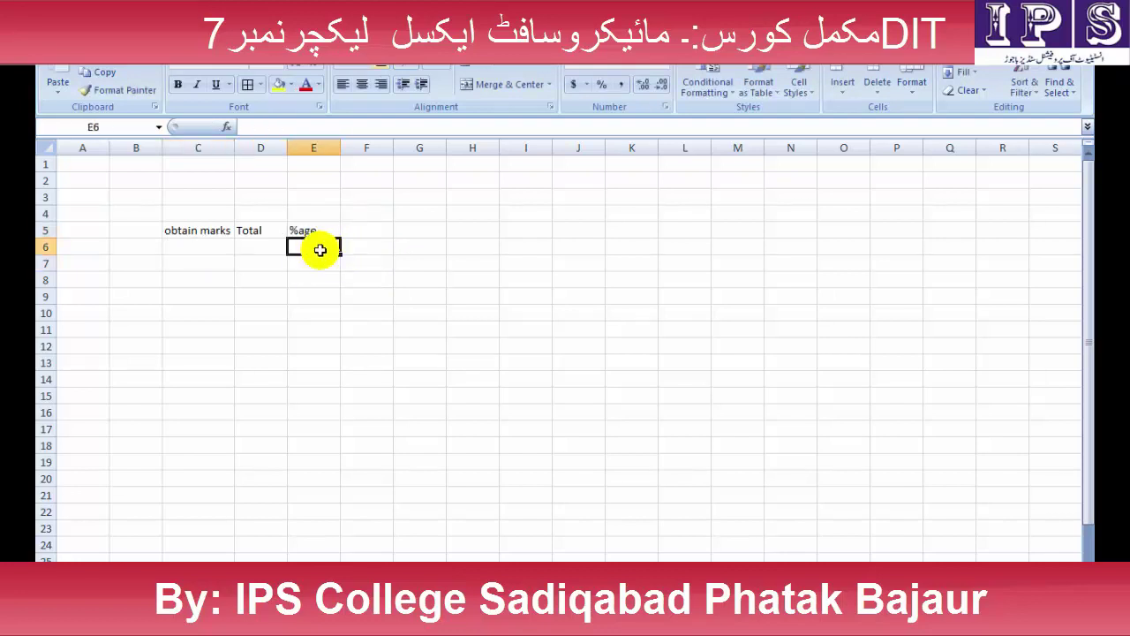
pyautogui.write('50')
pyautogui.press('Return')
pyautogui.write('50')
pyautogui.press('Return')
pyautogui.write('60')
pyautogui.press('Return')
pyautogui.write('80')
pyautogui.press('Return')
pyautogui.write('10')
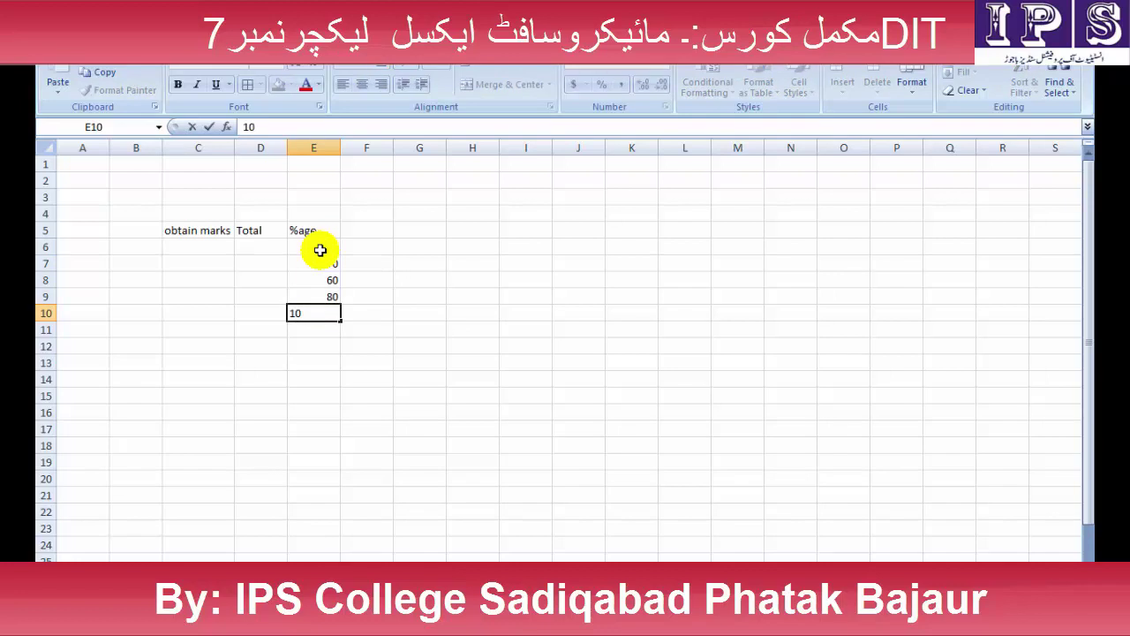
pyautogui.press('Return')
pyautogui.write('40')
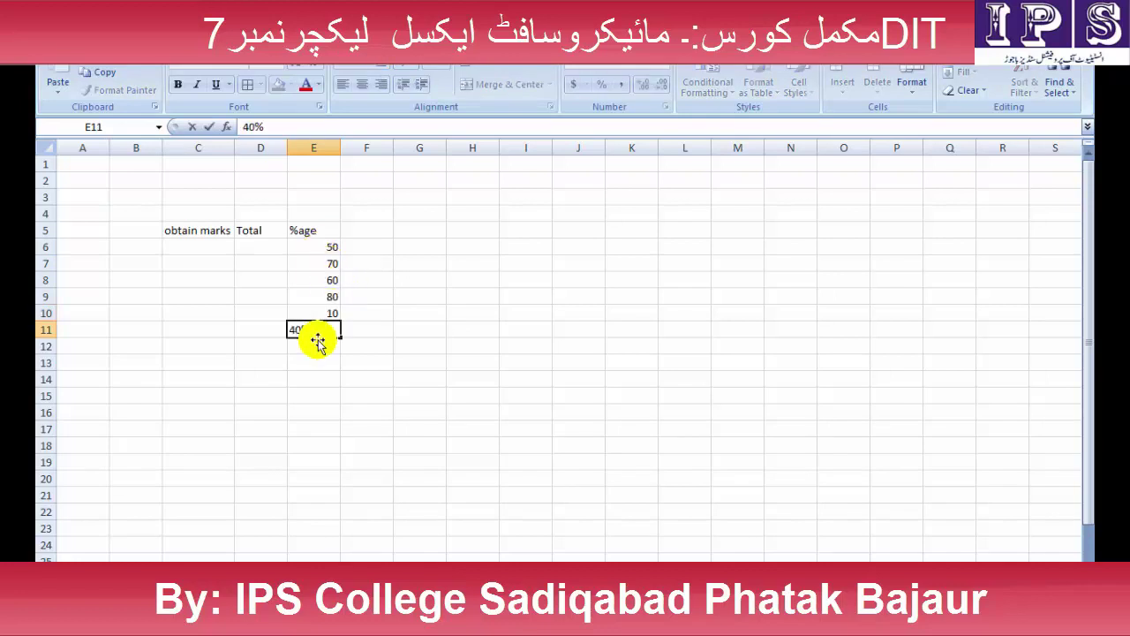
pyautogui.press('Return')
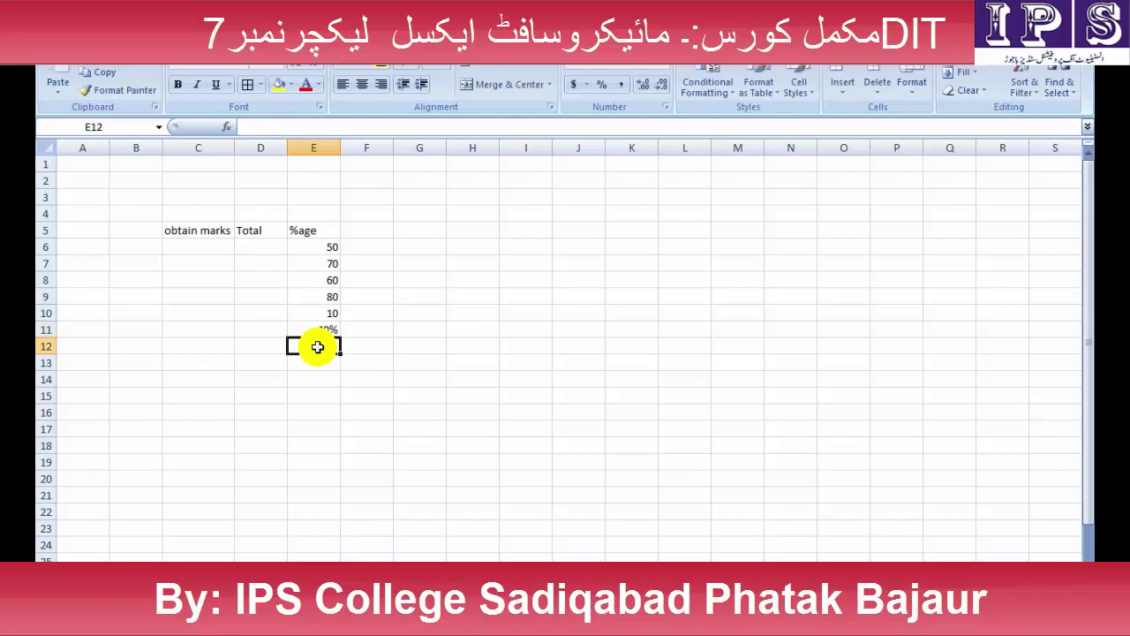
# Apply the Percentage format to the filled %age cells, covering E6:E16
pyautogui.moveTo(316, 247); pyautogui.dragTo(313, 413)
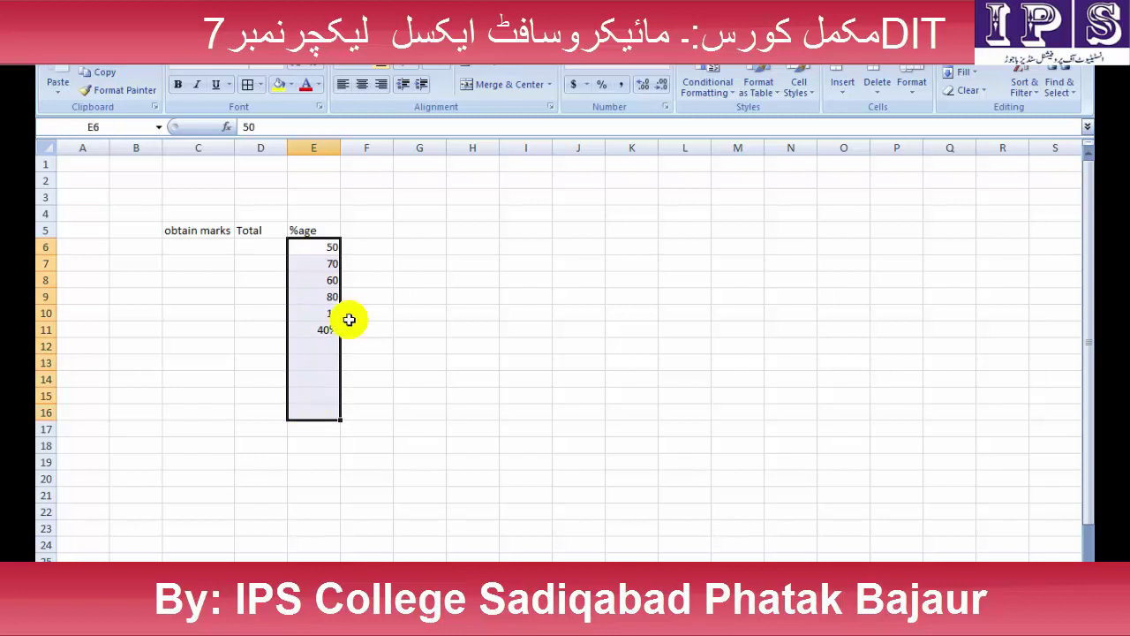
pyautogui.click(667, 68)
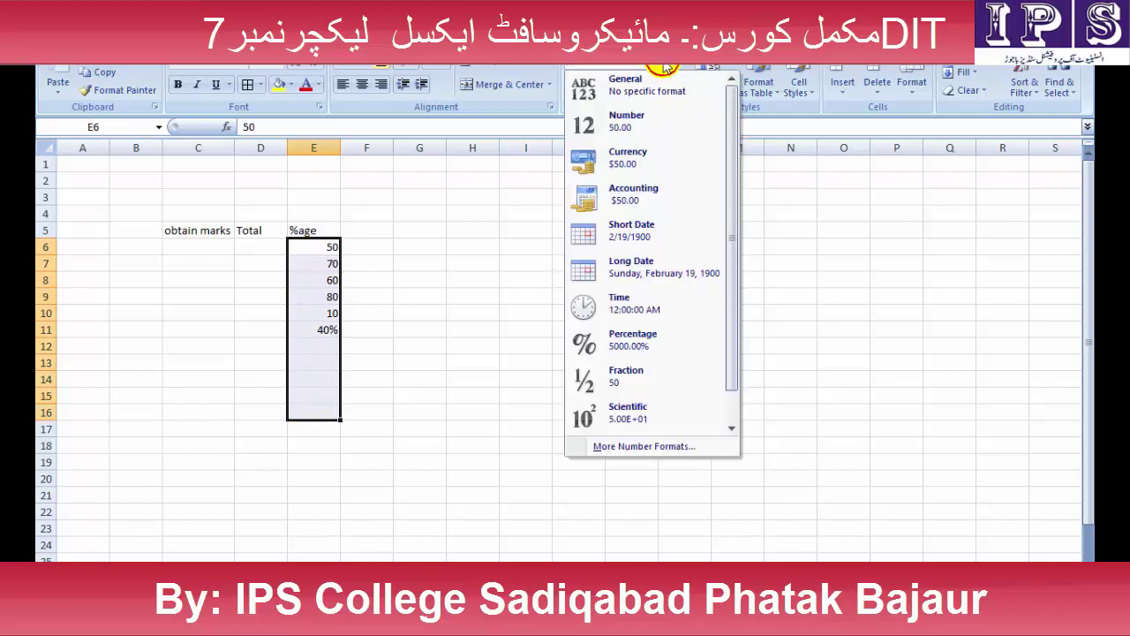
pyautogui.click(646, 346)
pyautogui.click(318, 343)
pyautogui.click(380, 281)
# Clear E11, and enter 50 in E11 and 40 in E12 as percentages
pyautogui.moveTo(310, 247); pyautogui.dragTo(320, 325)
pyautogui.click(322, 326)
pyautogui.press('Delete')
pyautogui.write('50')
pyautogui.press('Return')
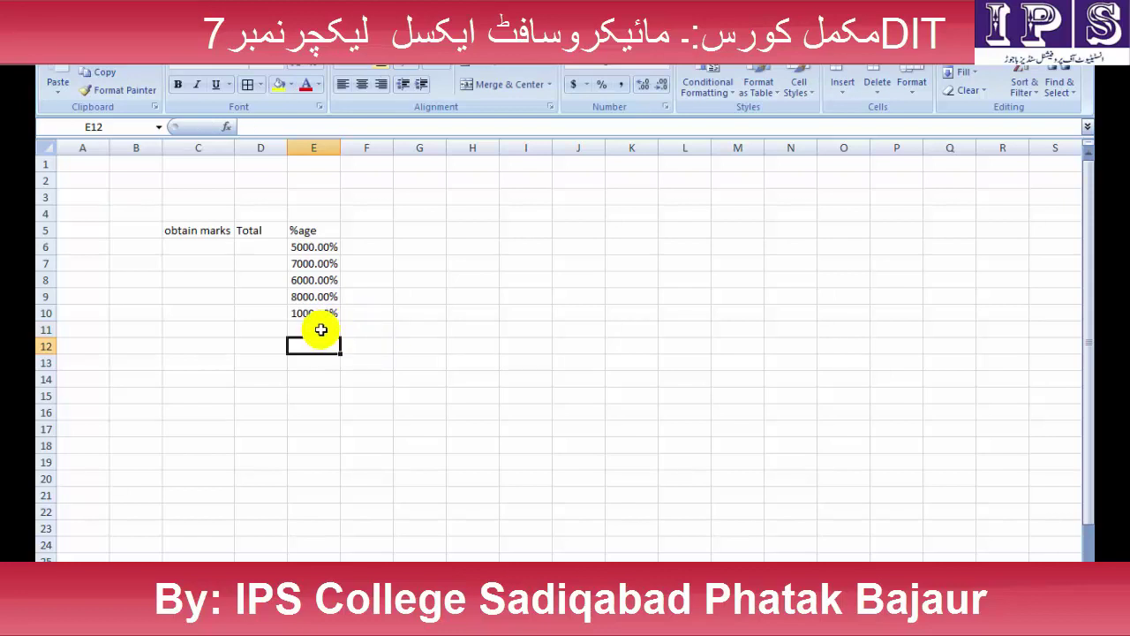
pyautogui.write('40')
pyautogui.press('Return')
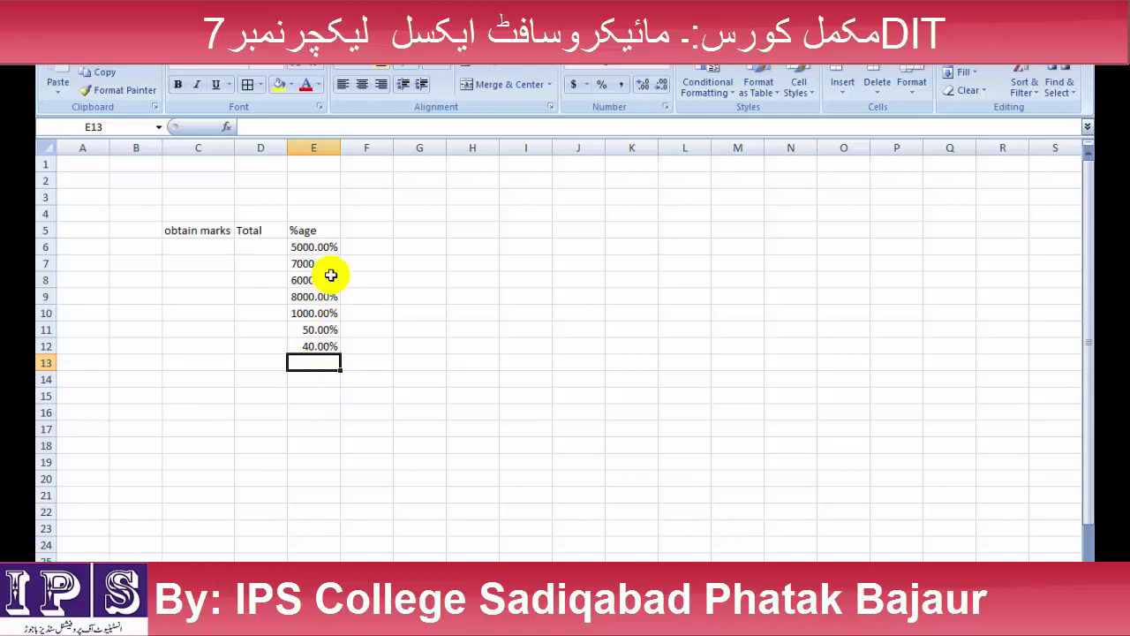
# Apply the General format to E6:E15
pyautogui.moveTo(319, 246); pyautogui.dragTo(326, 389)
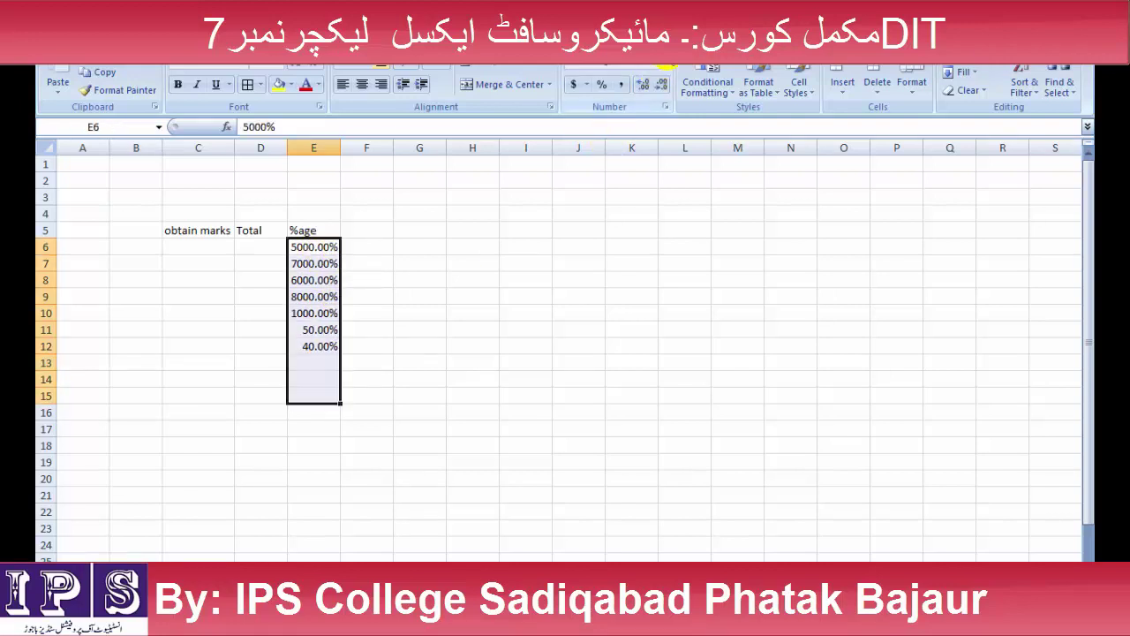
pyautogui.click(669, 64)
pyautogui.click(636, 80)
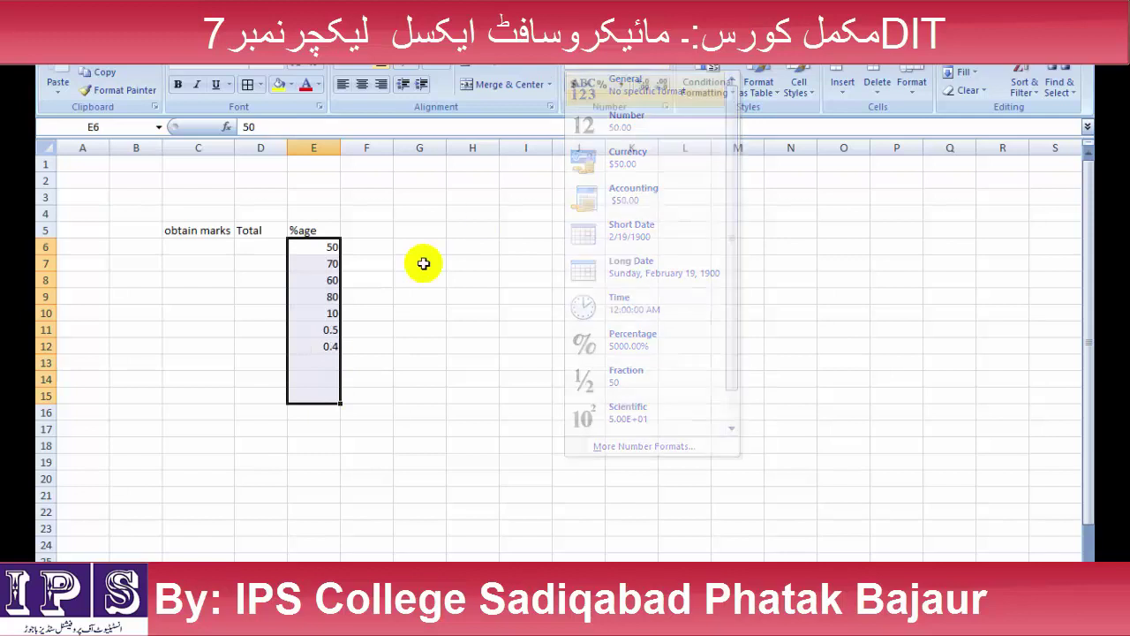
# Enter 40 in E13 and 50% in E14 below the existing %age values
pyautogui.click(326, 357)
pyautogui.press('Return')
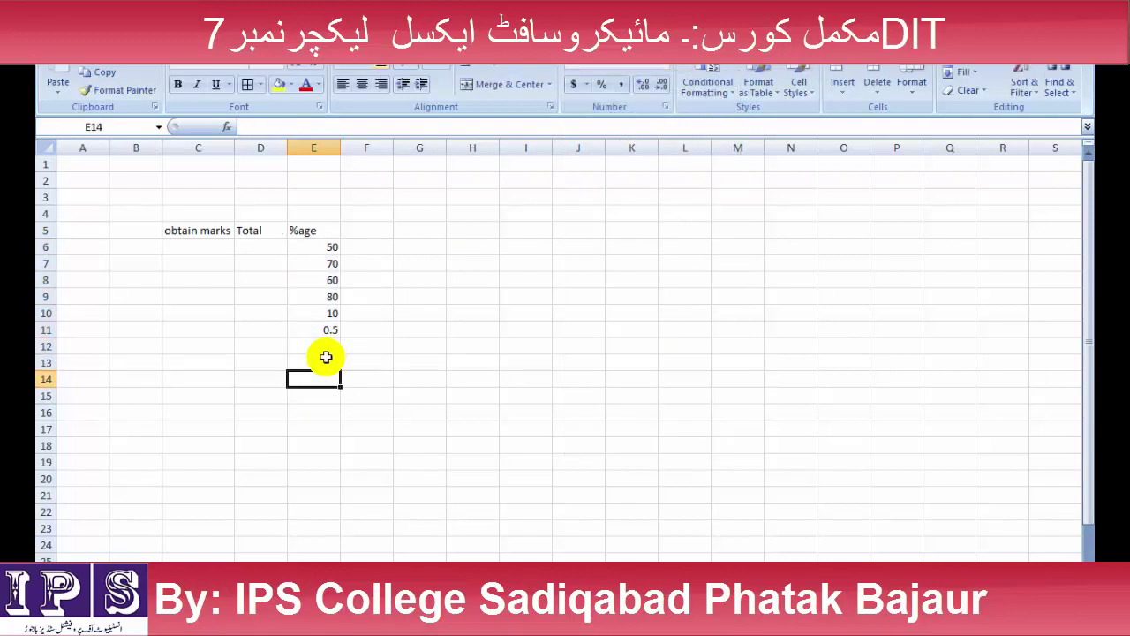
pyautogui.click(325, 357)
pyautogui.write('40')
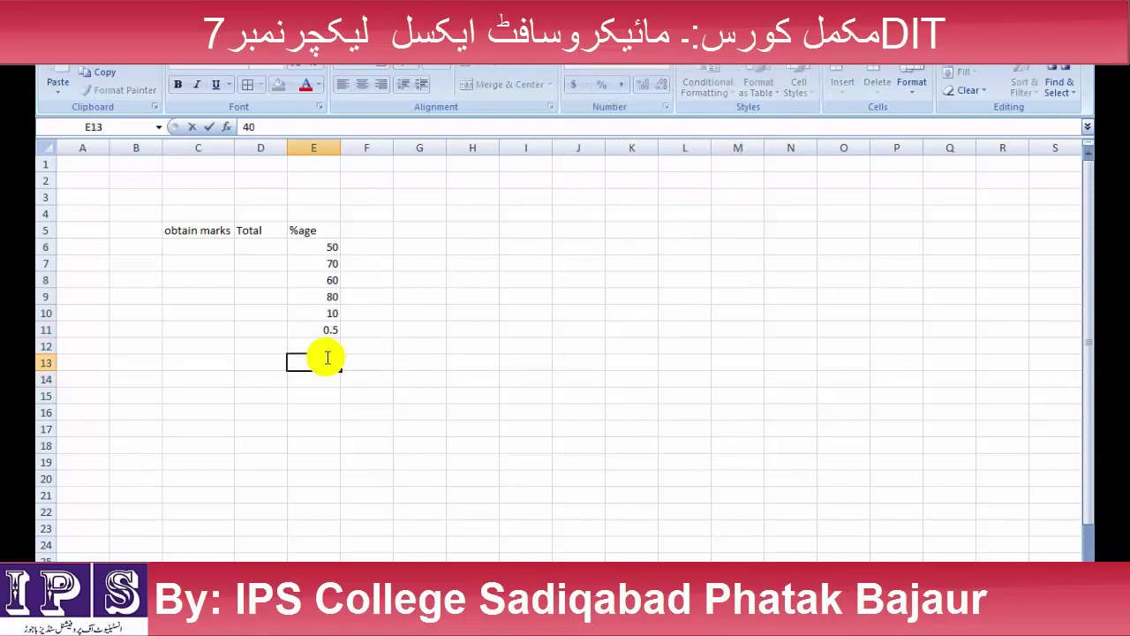
pyautogui.press('Return')
pyautogui.write('50')
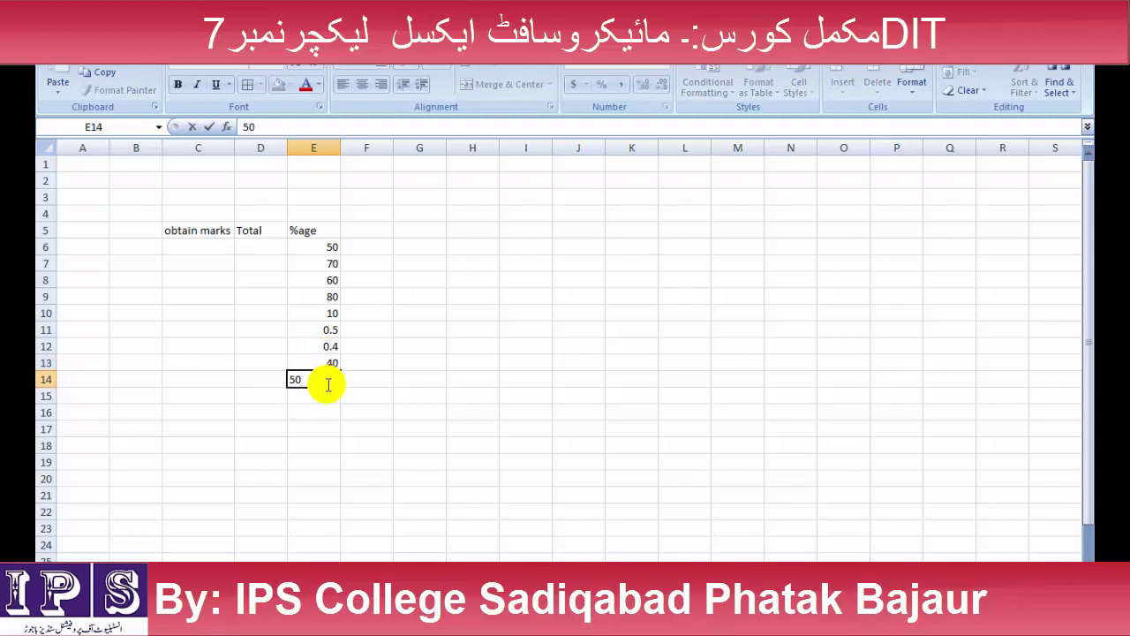
pyautogui.write('%')
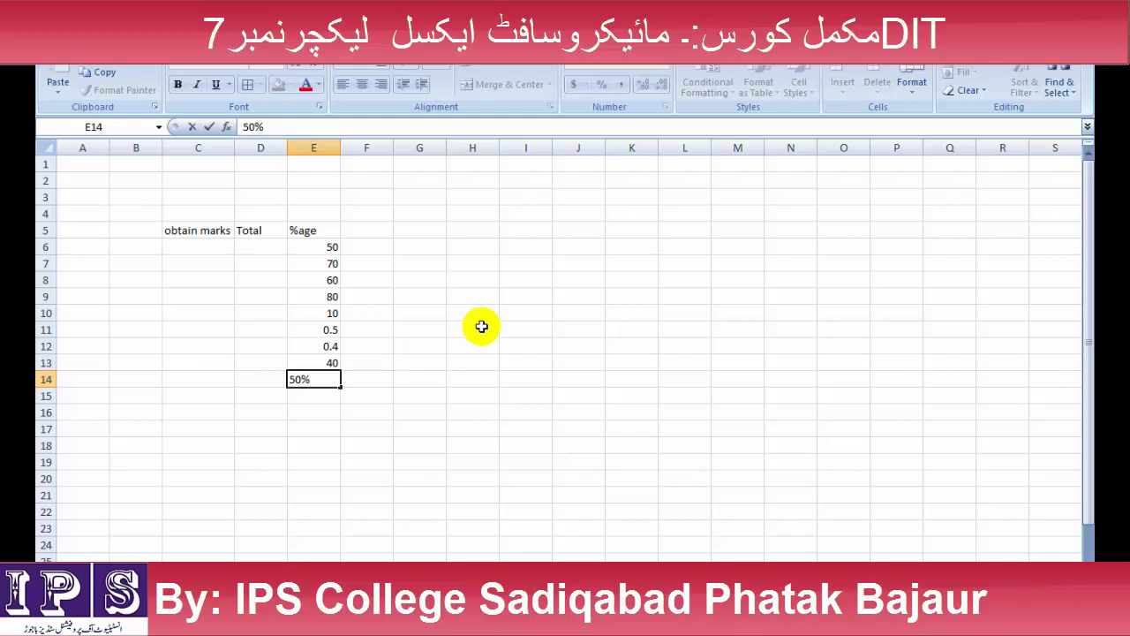
# Clear the %age values in E6:E14 and apply the Percentage format to the empty cells
pyautogui.click(521, 328)
pyautogui.moveTo(323, 248); pyautogui.dragTo(326, 379)
pyautogui.press('Delete')
pyautogui.click(661, 70)
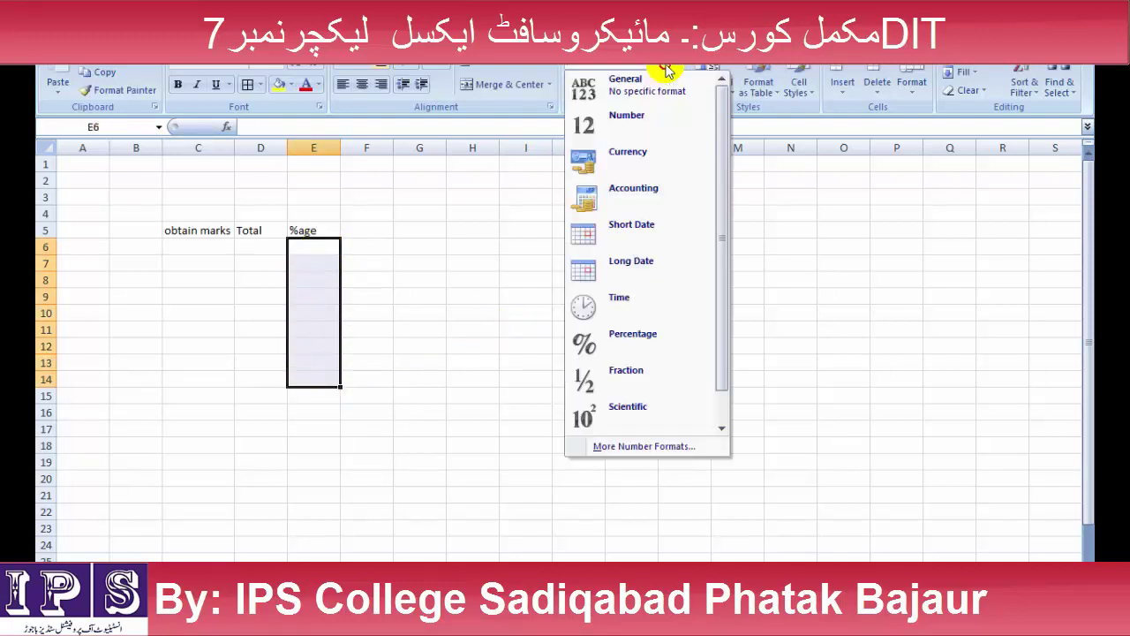
pyautogui.click(639, 336)
# Enter the percentages 50%, 40%, 60%, 90% and 80% in E6:E10
pyautogui.click(316, 247)
pyautogui.press('Return')
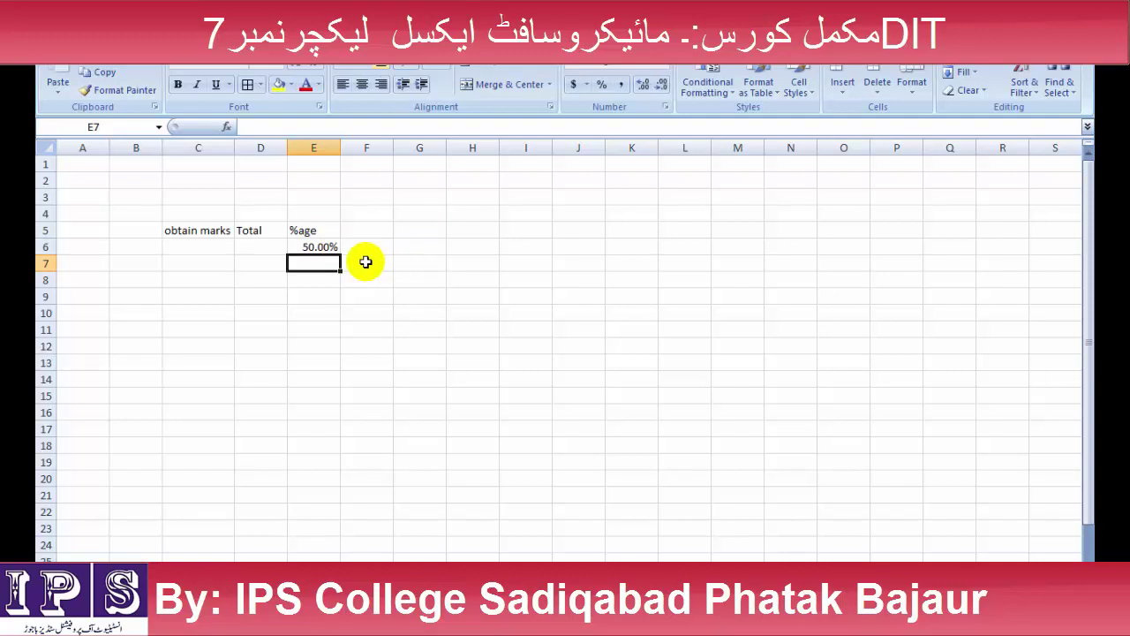
pyautogui.moveTo(323, 247); pyautogui.dragTo(321, 405)
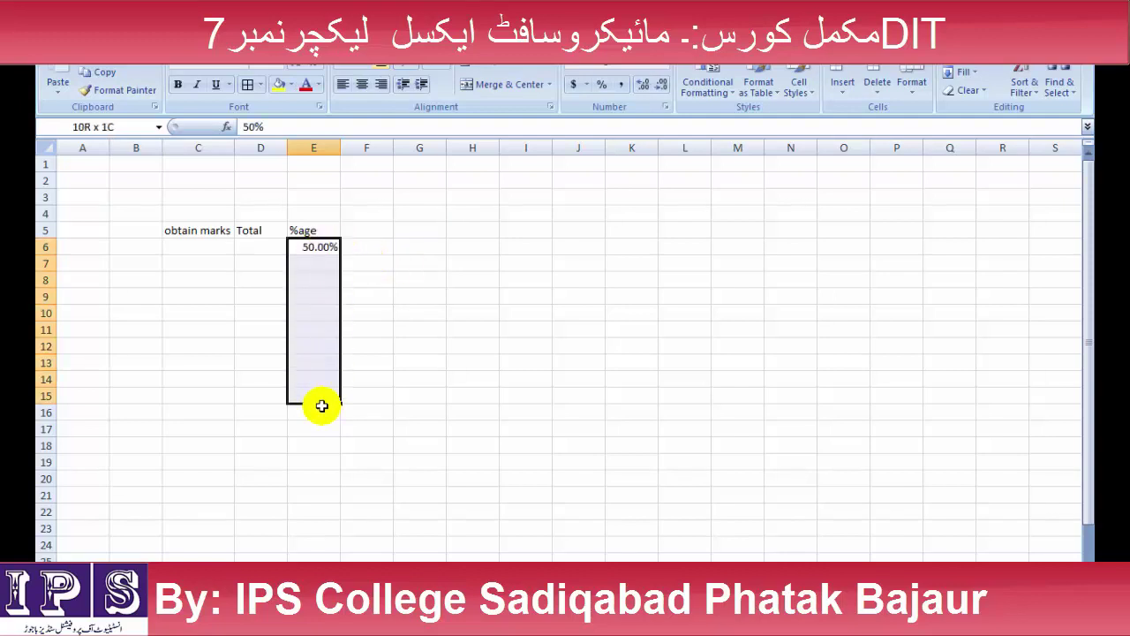
pyautogui.click(304, 262)
pyautogui.write('4%')
pyautogui.press('Return')
pyautogui.write('60%')
pyautogui.press('Return')
pyautogui.write('90%')
pyautogui.press('Return')
pyautogui.write('80')
pyautogui.click(420, 257)
# Adjust the decimal places of the percentages in E6:E10 to one decimal
pyautogui.moveTo(318, 249); pyautogui.dragTo(330, 311)
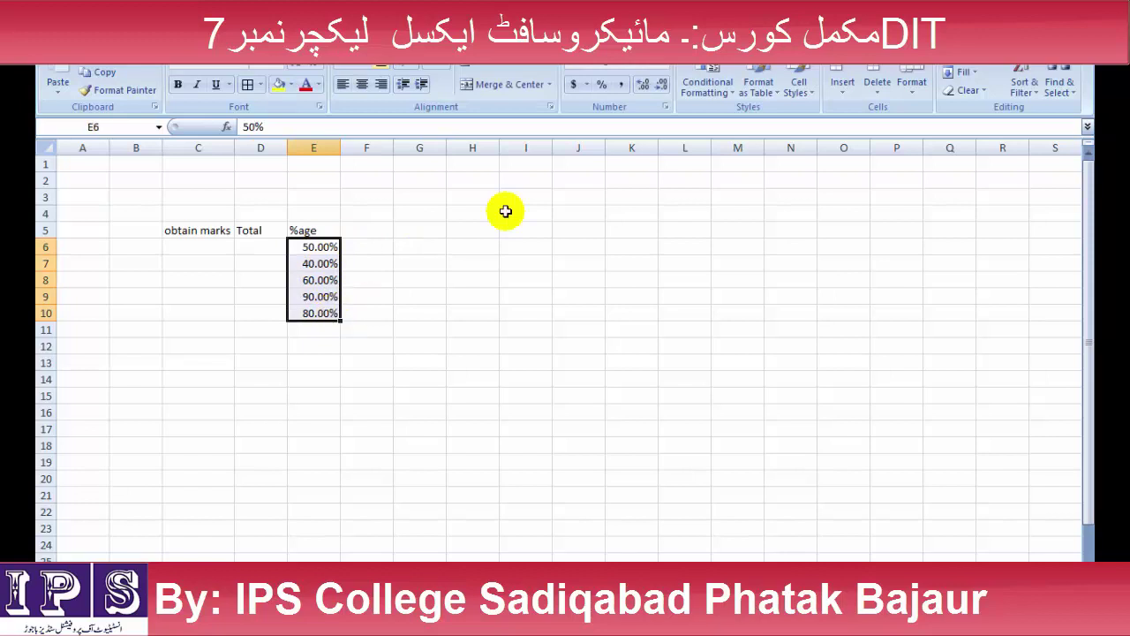
pyautogui.click(645, 92)
pyautogui.click(663, 92)
pyautogui.click(663, 91)
pyautogui.click(663, 92)
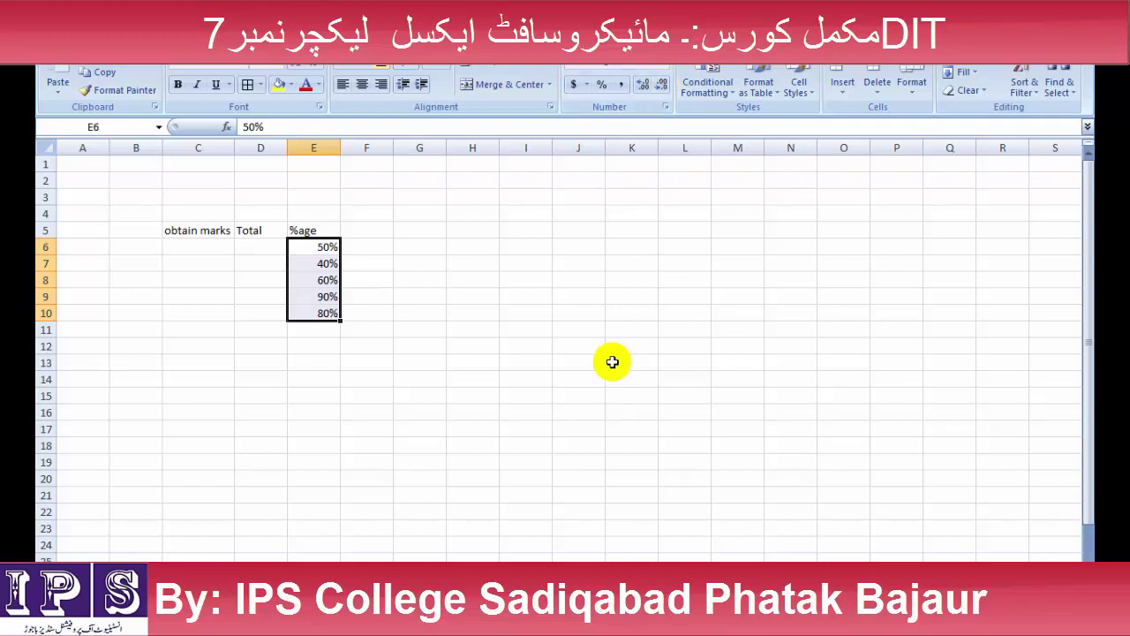
pyautogui.click(640, 88)
# Enter 80% in E11 and 80.70% in E12
pyautogui.click(329, 327)
pyautogui.write('80%')
pyautogui.press('Return')
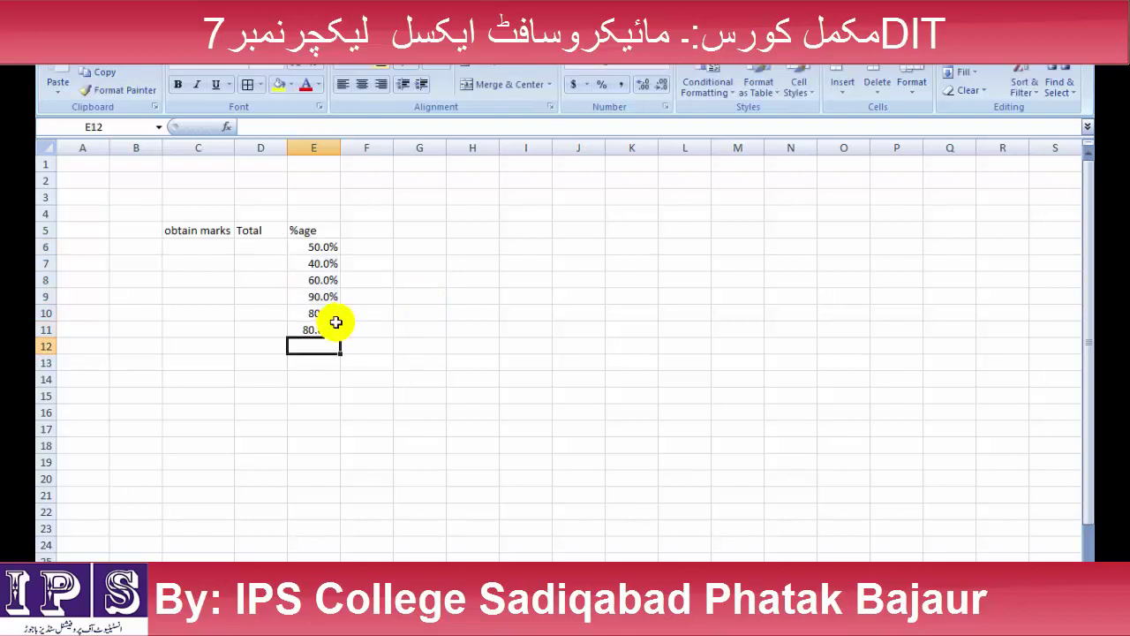
pyautogui.write('80.70')
pyautogui.press('Return')
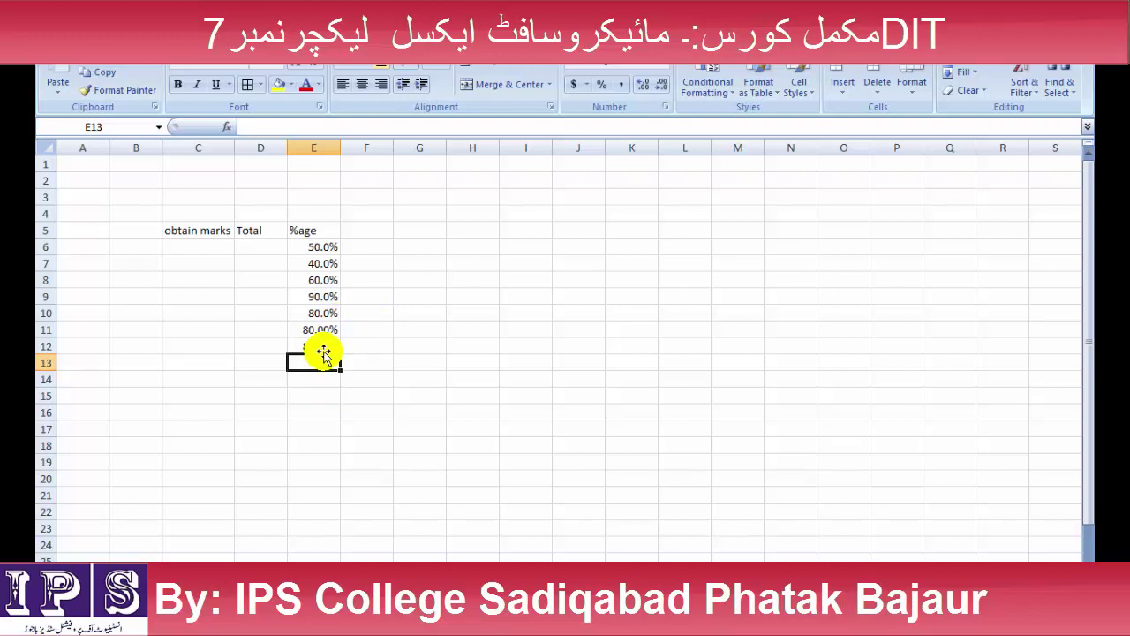
# Remove the decimal places from the percentage in E12 and from those in E6:E11
pyautogui.click(324, 345)
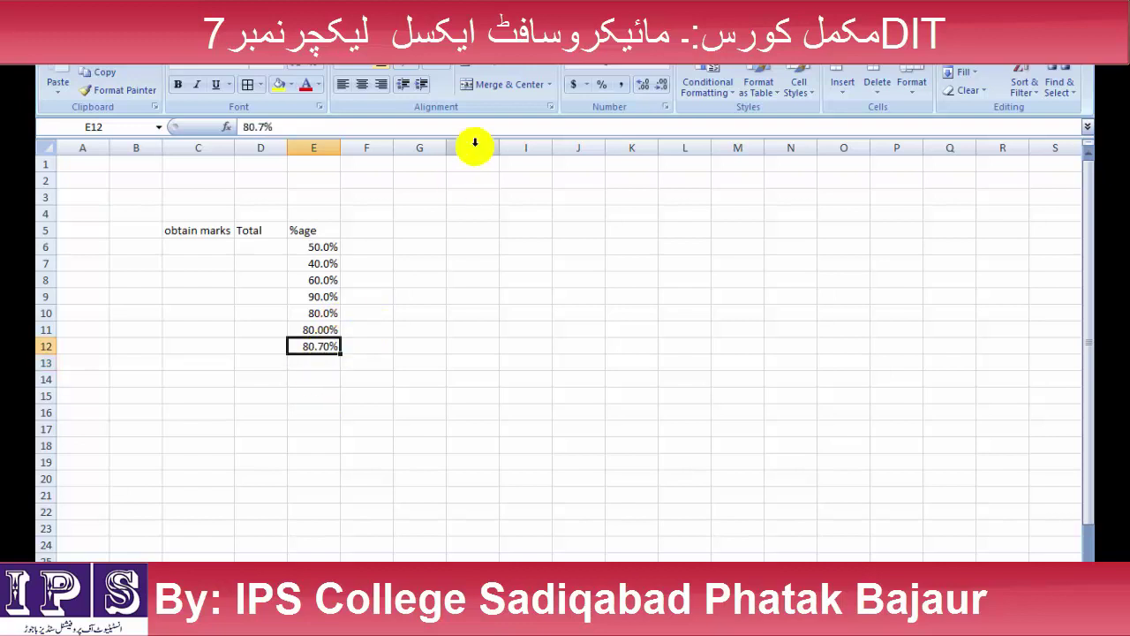
pyautogui.click(662, 85)
pyautogui.click(664, 85)
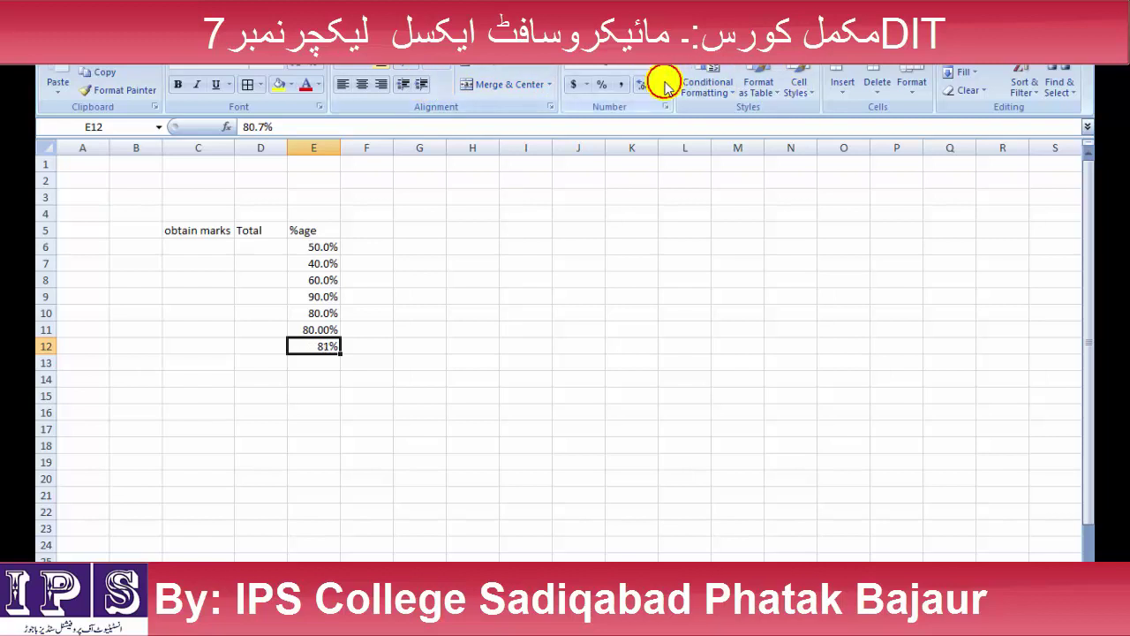
pyautogui.moveTo(325, 248); pyautogui.dragTo(329, 330)
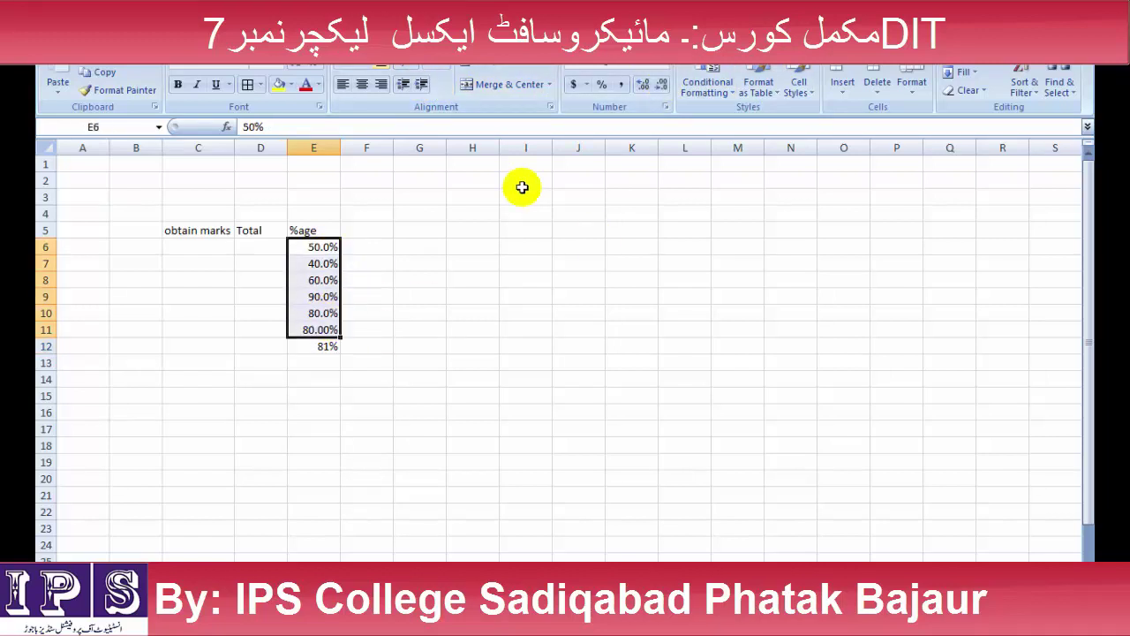
pyautogui.click(661, 87)
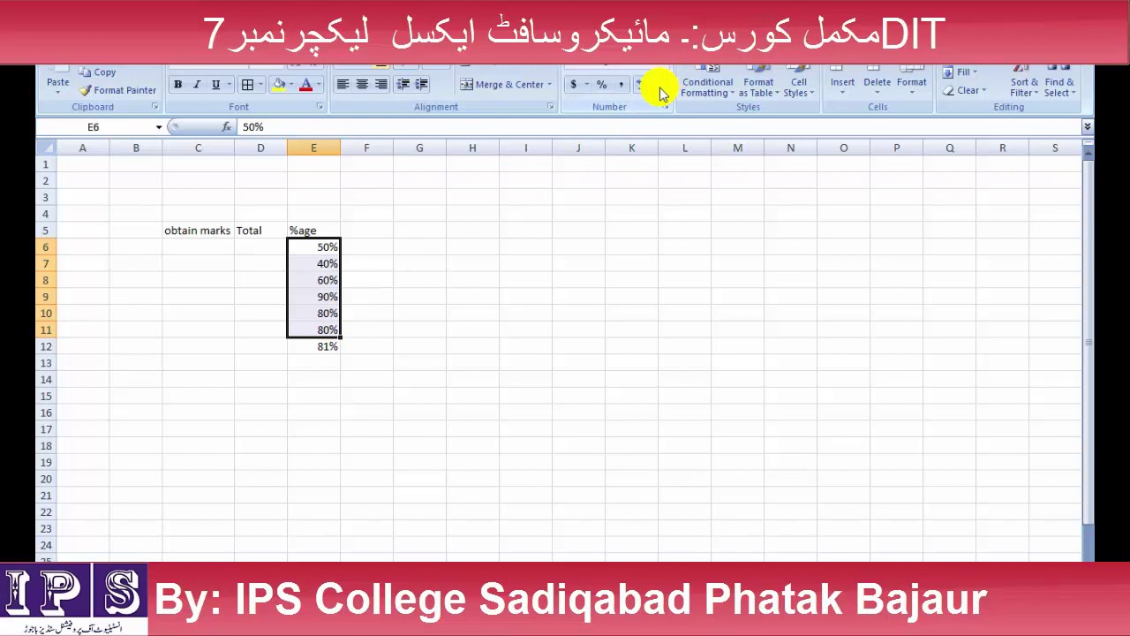
pyautogui.click(415, 491)
# Replace the percentage in E6 with 70% and select the remaining percentages in E7:E12
pyautogui.click(315, 358)
pyautogui.moveTo(325, 248); pyautogui.dragTo(327, 306)
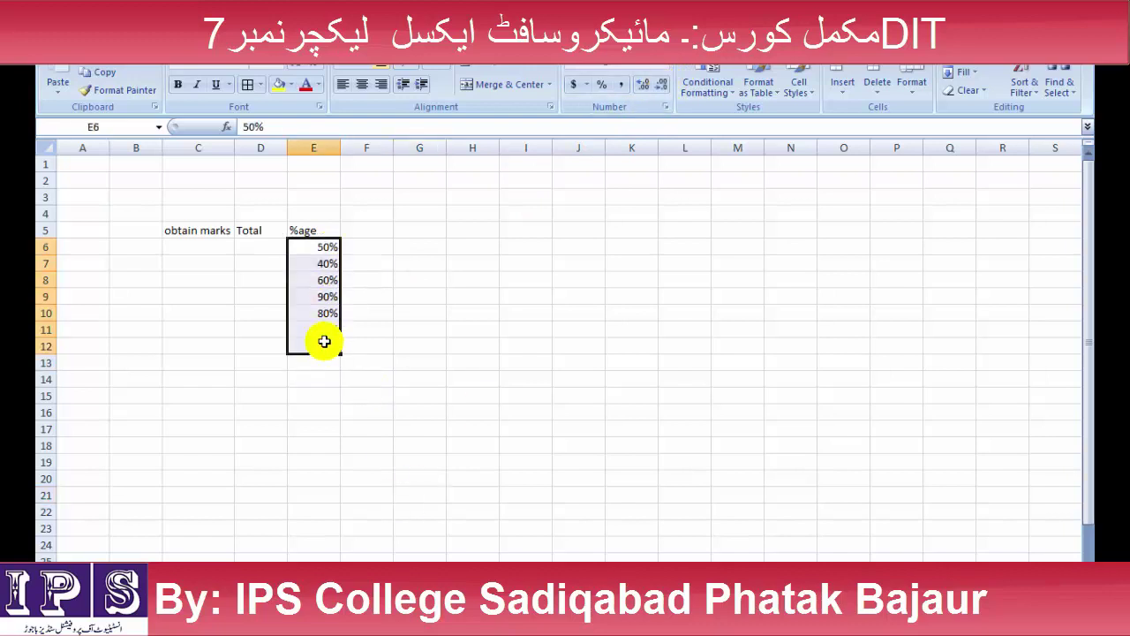
pyautogui.write('70')
pyautogui.press('Return')
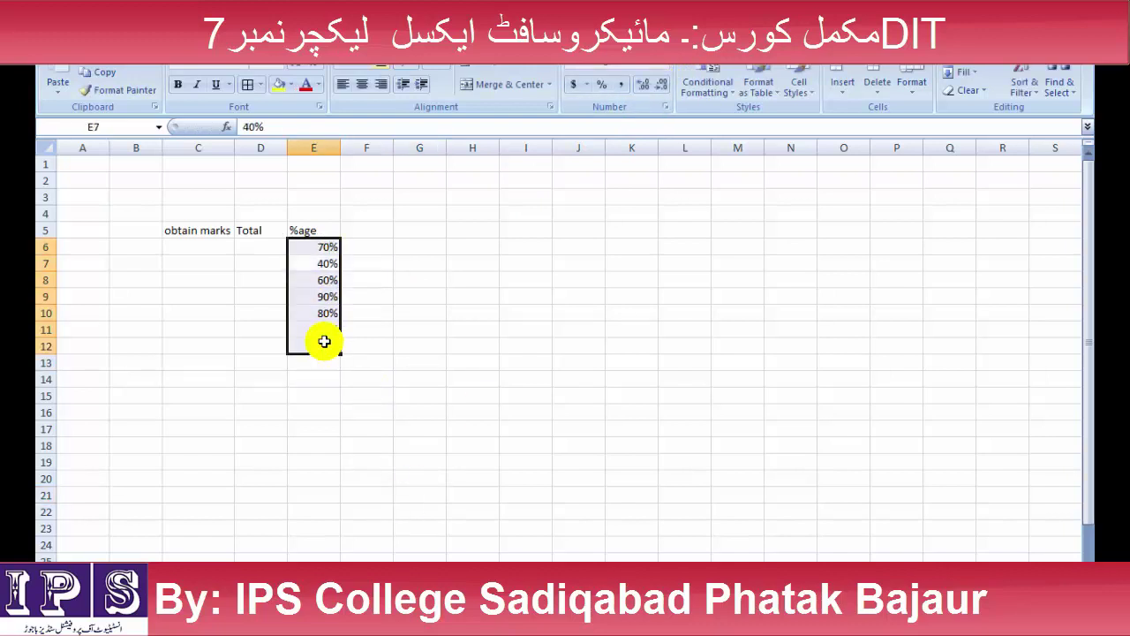
pyautogui.moveTo(312, 265); pyautogui.dragTo(326, 344)
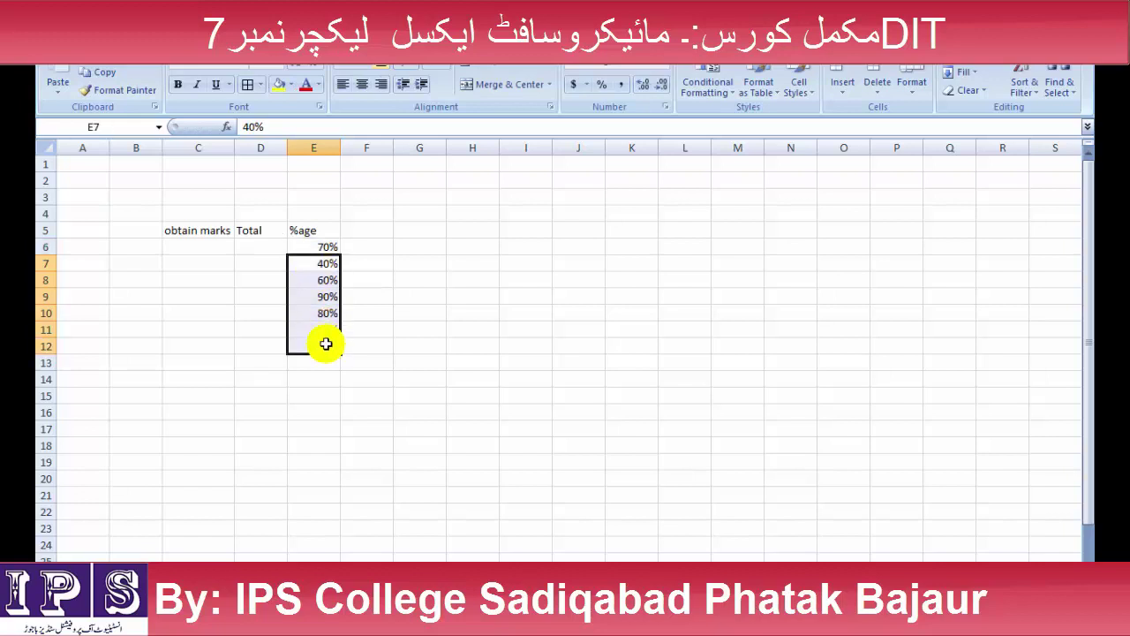
# Clear the percentages in E7:E12 and enter 40%, 60% and 80% in E7:E9
pyautogui.press('Delete')
pyautogui.click(322, 262)
pyautogui.write('40%')
pyautogui.press('Return')
pyautogui.write('80%')
pyautogui.press('Return')
pyautogui.write('8%0')
pyautogui.press('Return')
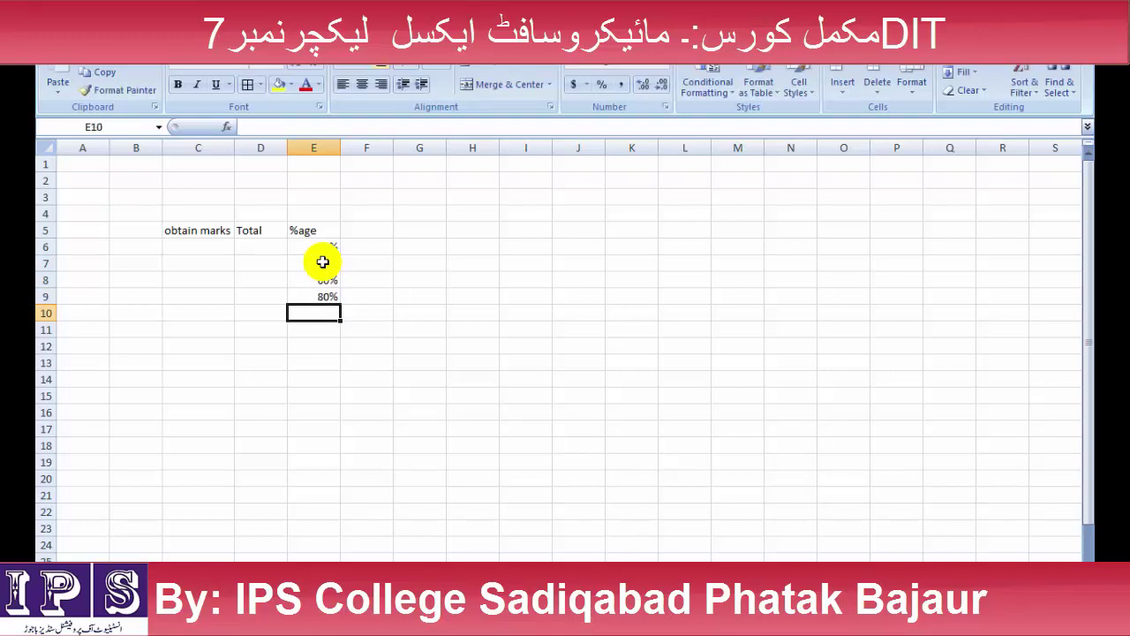
pyautogui.moveTo(323, 247); pyautogui.dragTo(318, 381)
pyautogui.click(658, 71)
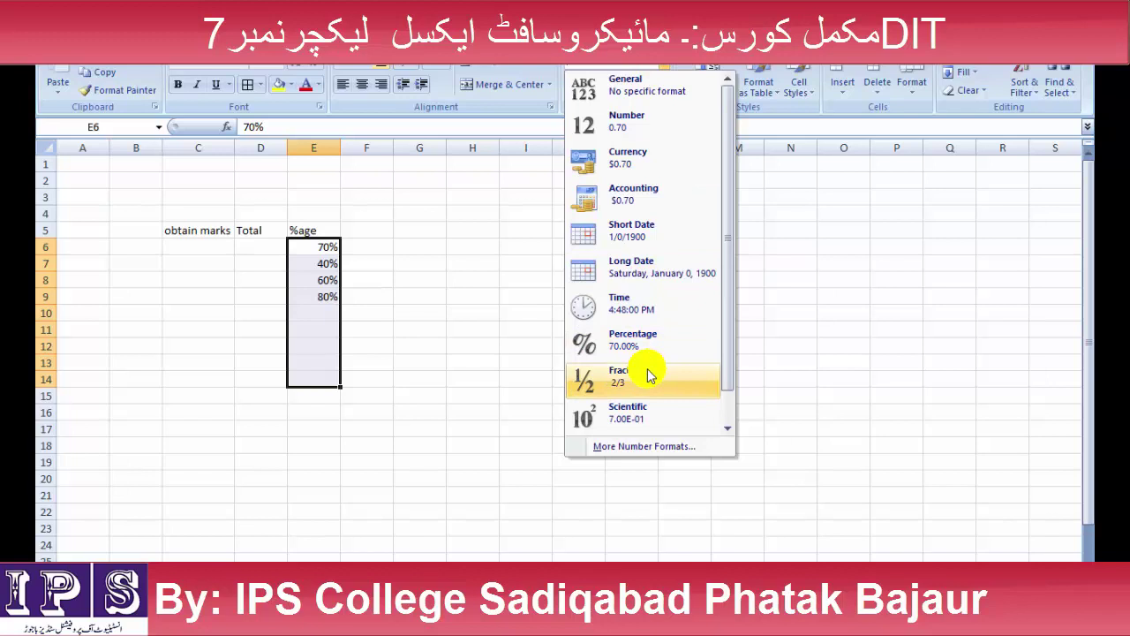
pyautogui.click(451, 406)
# Enter 1/5 in G5 without choosing a number format for the cell
pyautogui.click(418, 232)
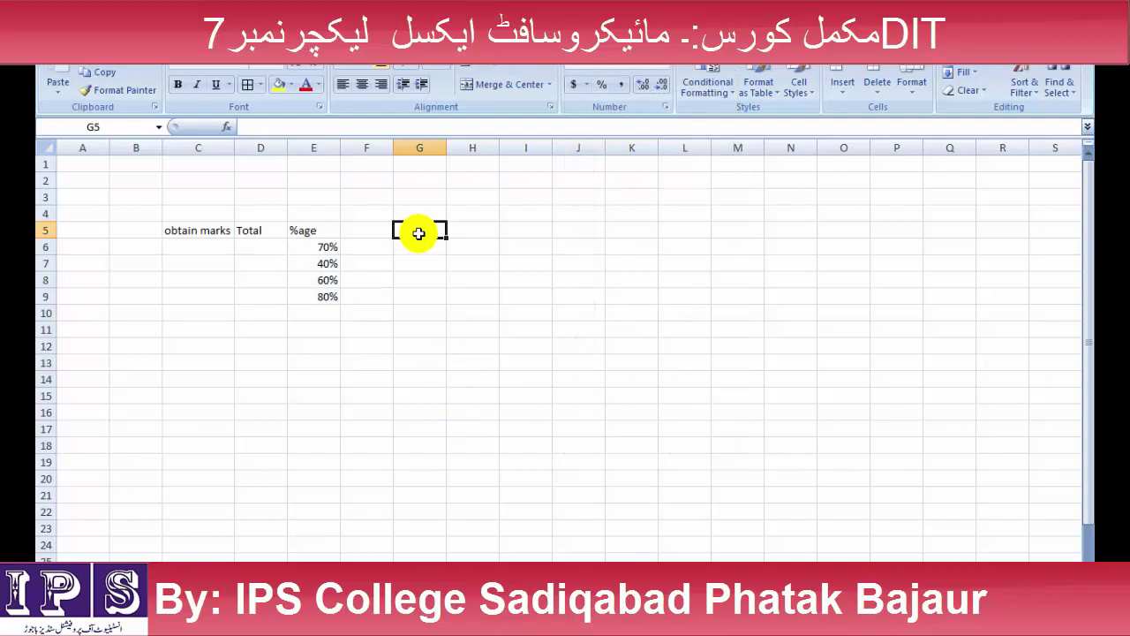
pyautogui.write('1/5')
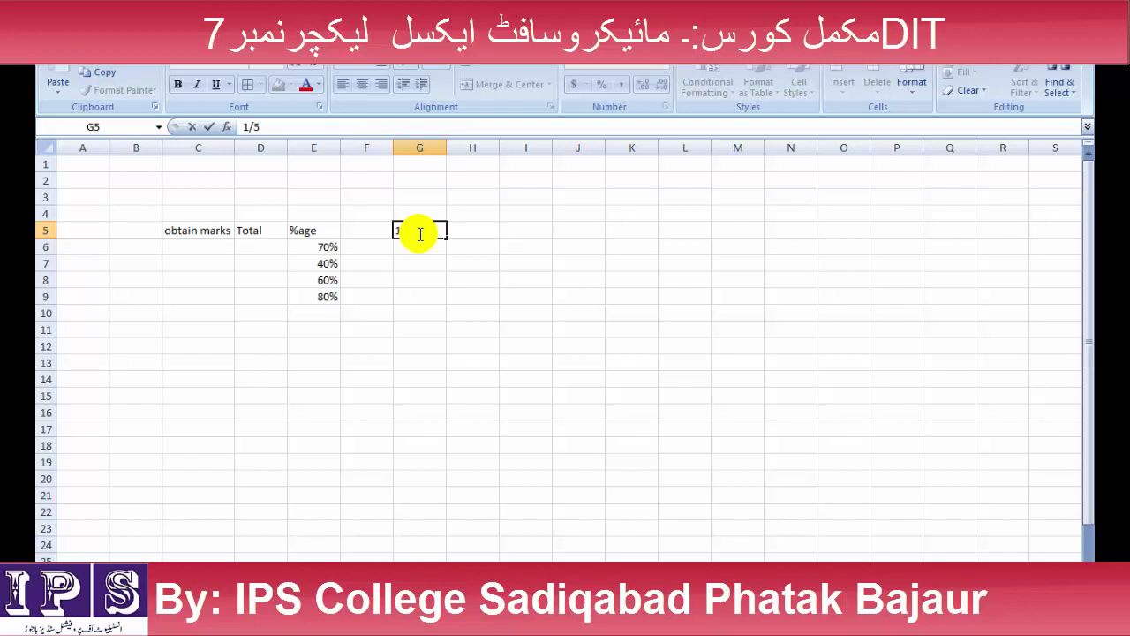
pyautogui.press('Return')
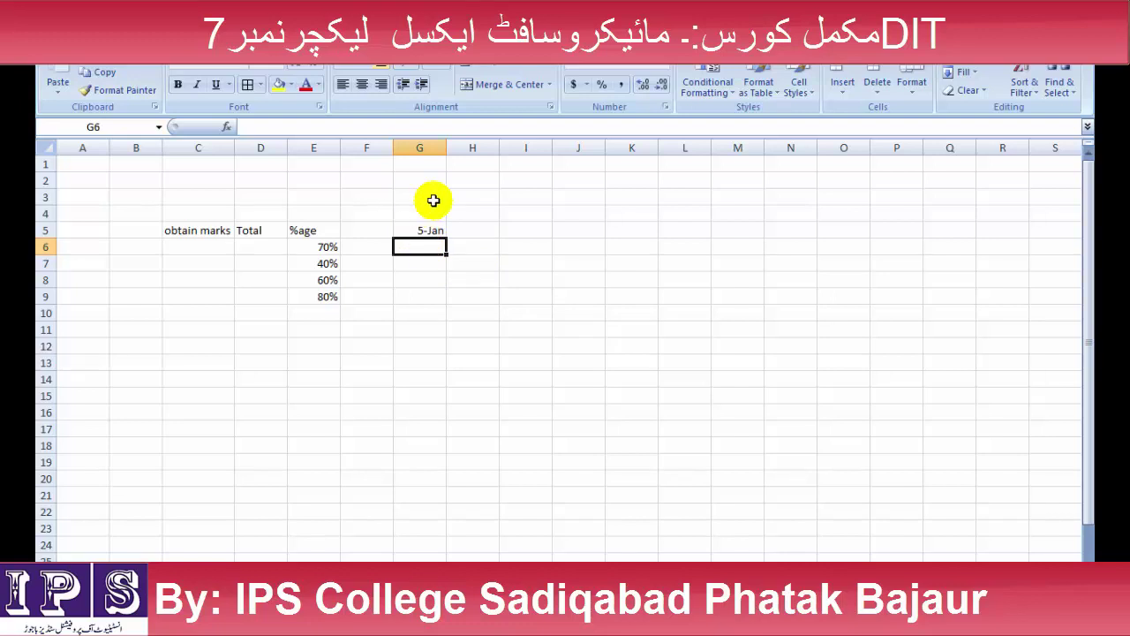
# Enter 1/5 in I10 as another unformatted fraction example
pyautogui.click(539, 313)
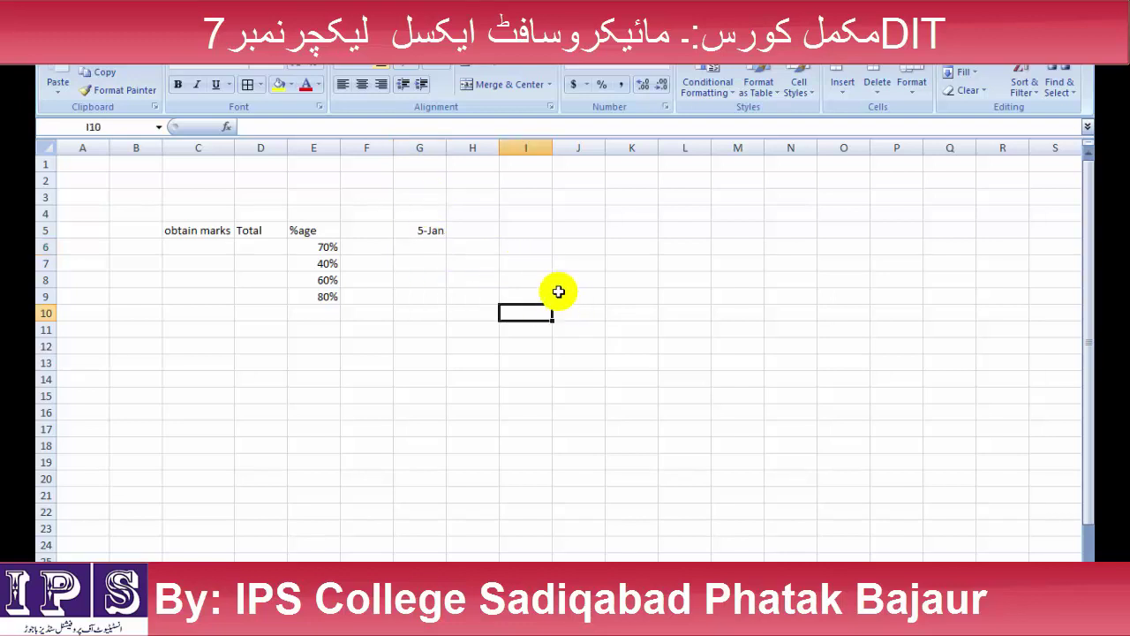
pyautogui.write('1')
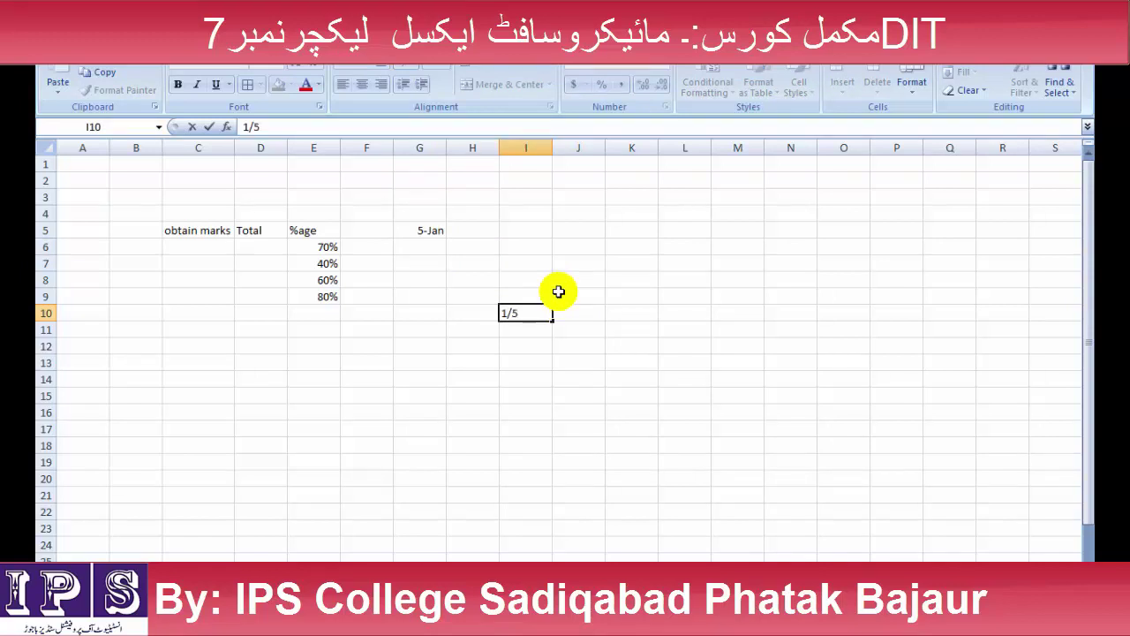
pyautogui.write('/5')
pyautogui.press('Return')
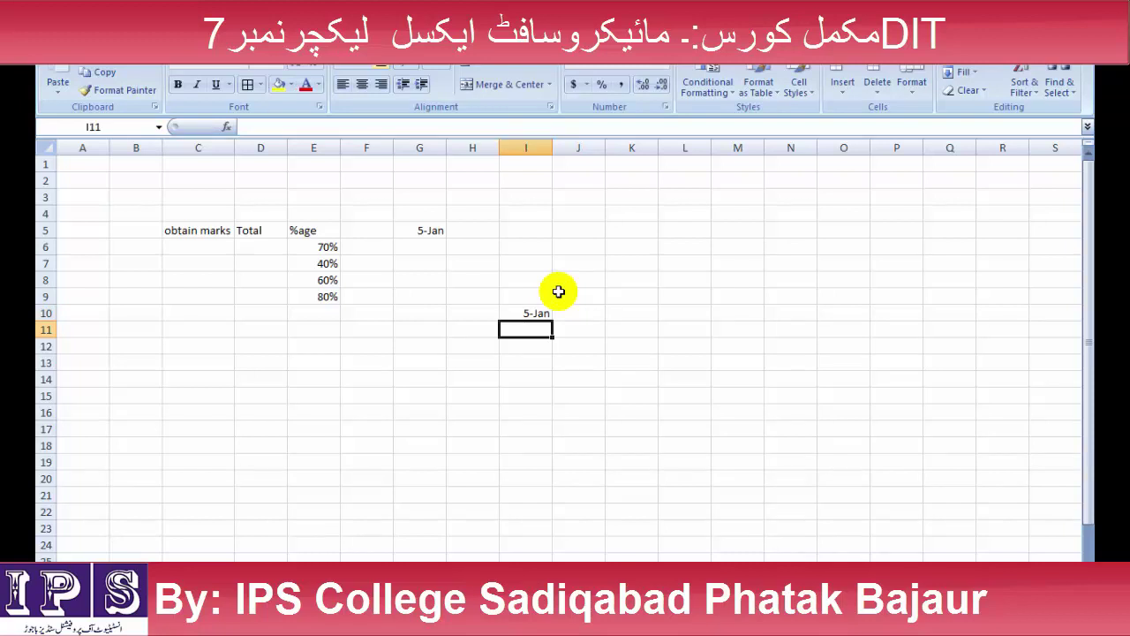
# Clear the contents of I6:I21 and apply the Fraction number format to the range
pyautogui.moveTo(525, 244); pyautogui.dragTo(538, 490)
pyautogui.press('Delete')
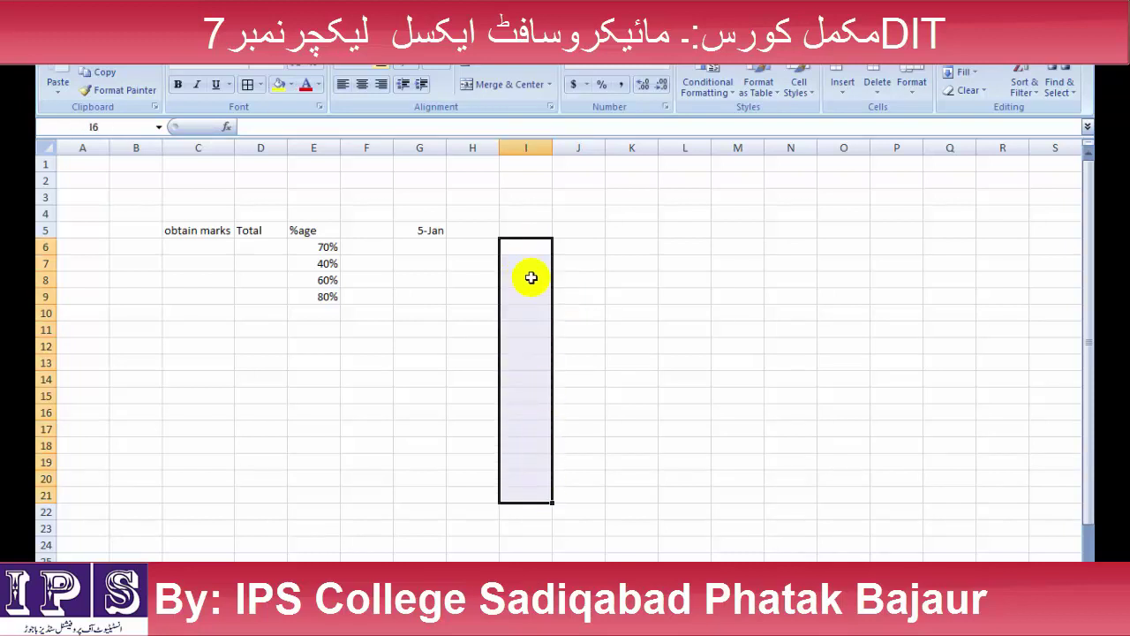
pyautogui.click(649, 70)
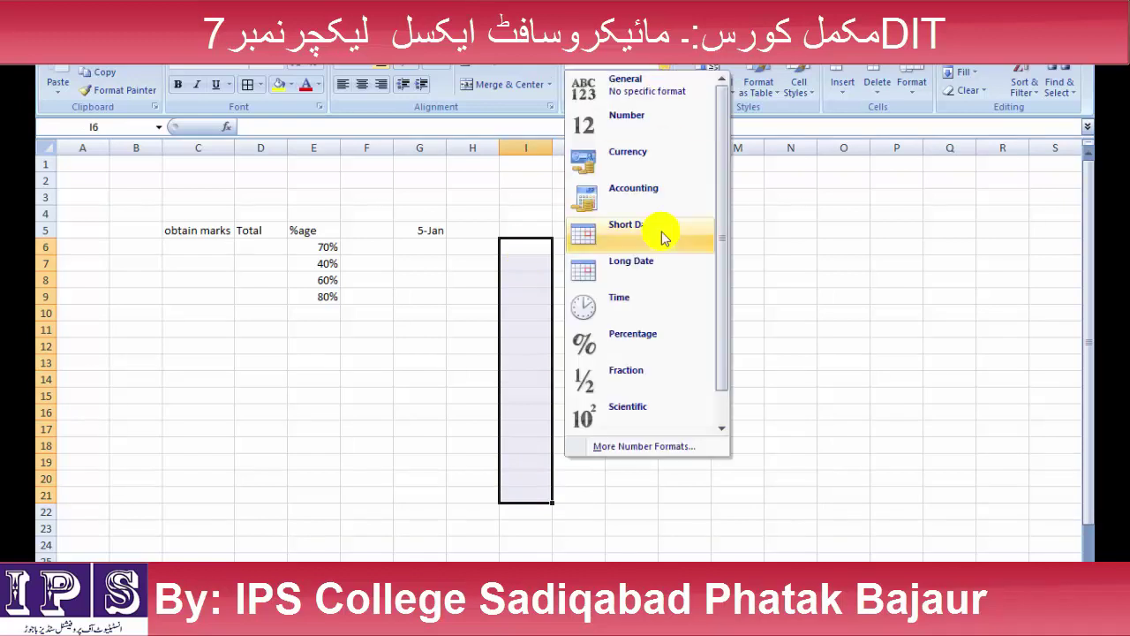
pyautogui.click(642, 371)
# Enter 1/2 in the fraction-formatted cell I6
pyautogui.click(522, 247)
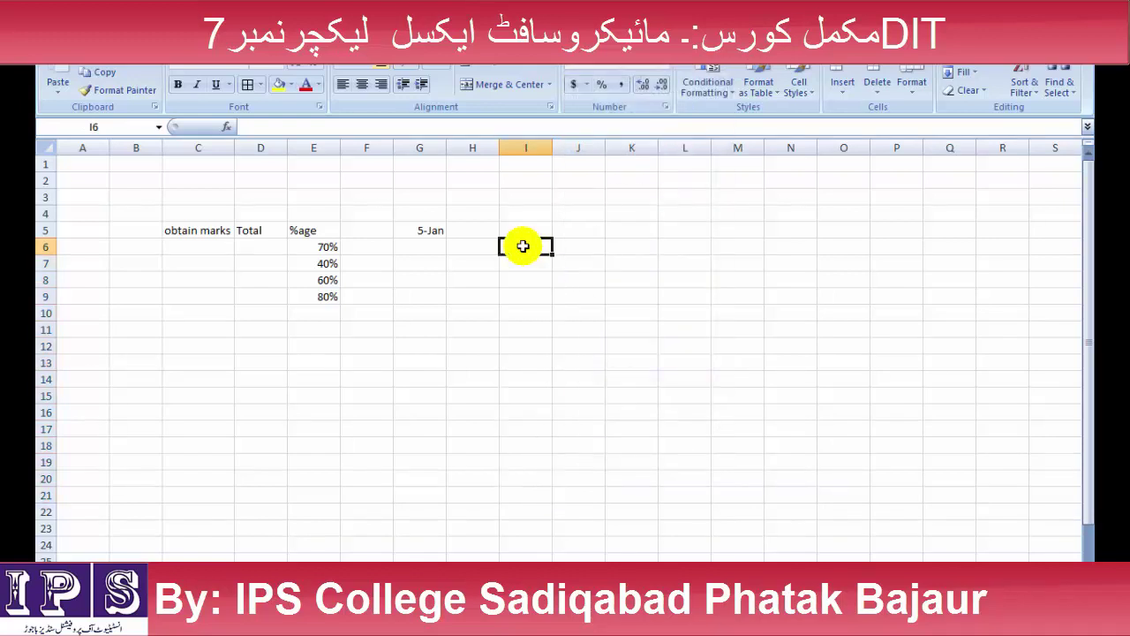
pyautogui.write('1/2')
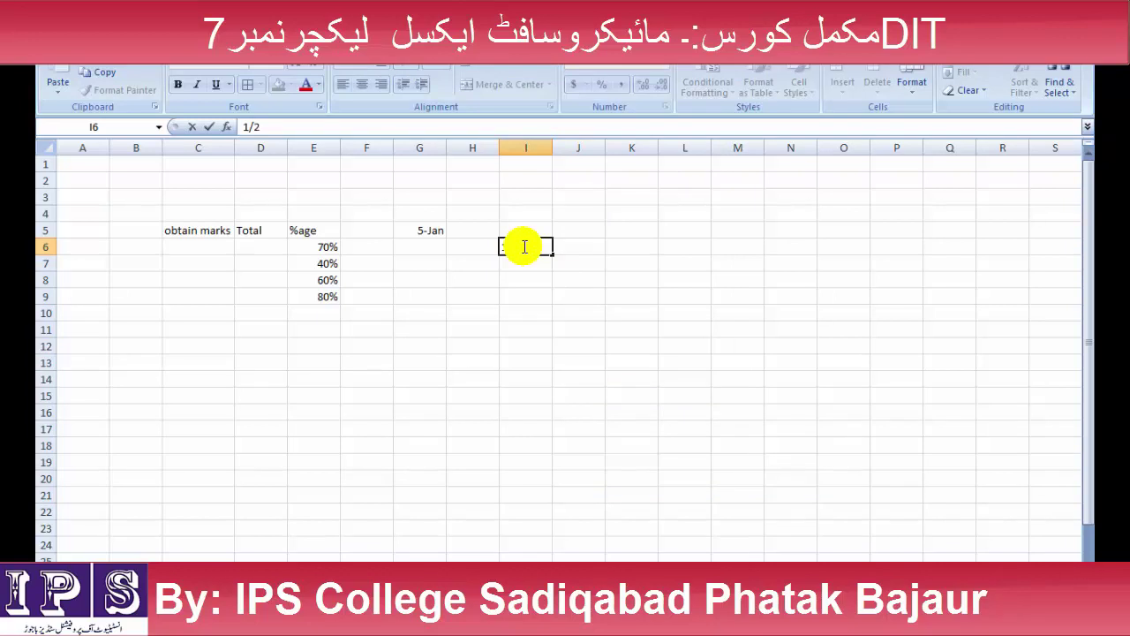
pyautogui.press('Return')
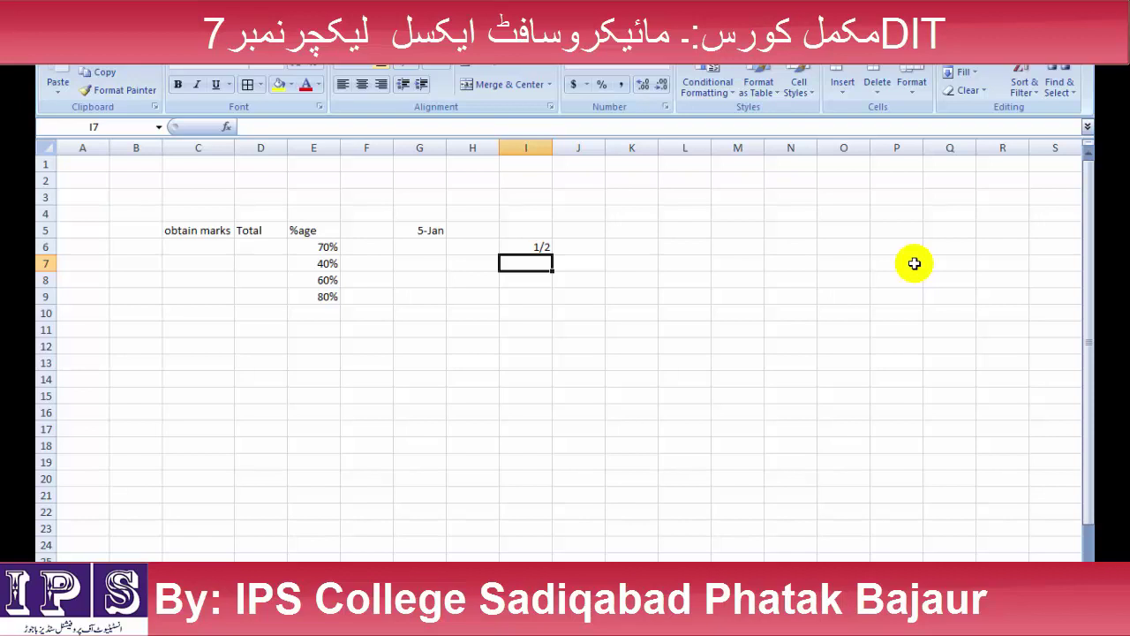
pyautogui.moveTo(534, 247); pyautogui.dragTo(525, 399)
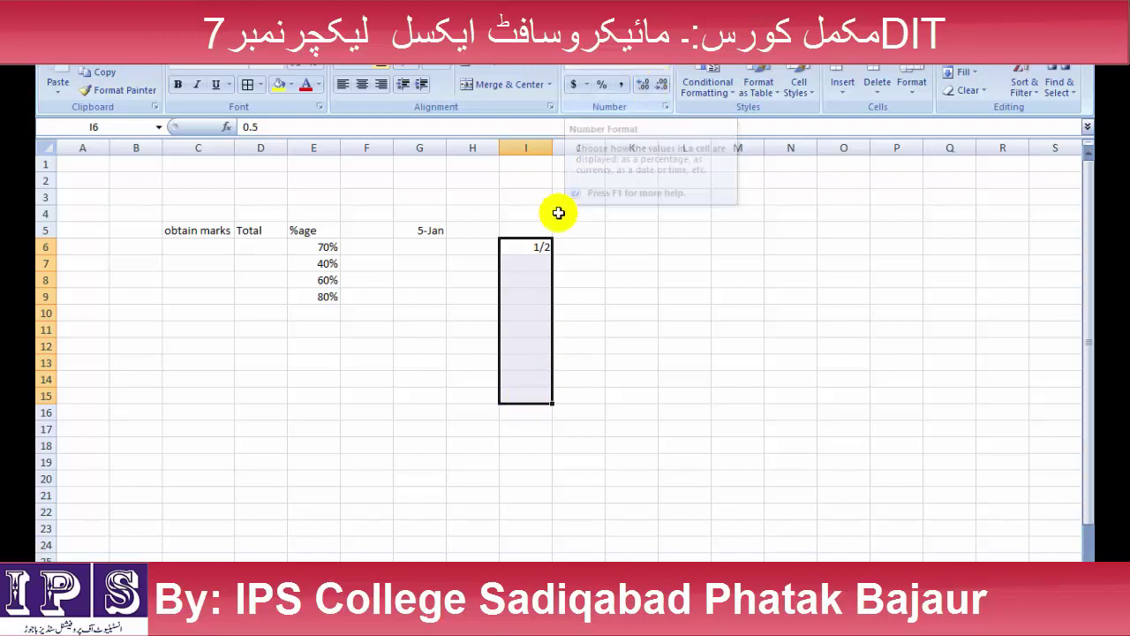
pyautogui.click(527, 263)
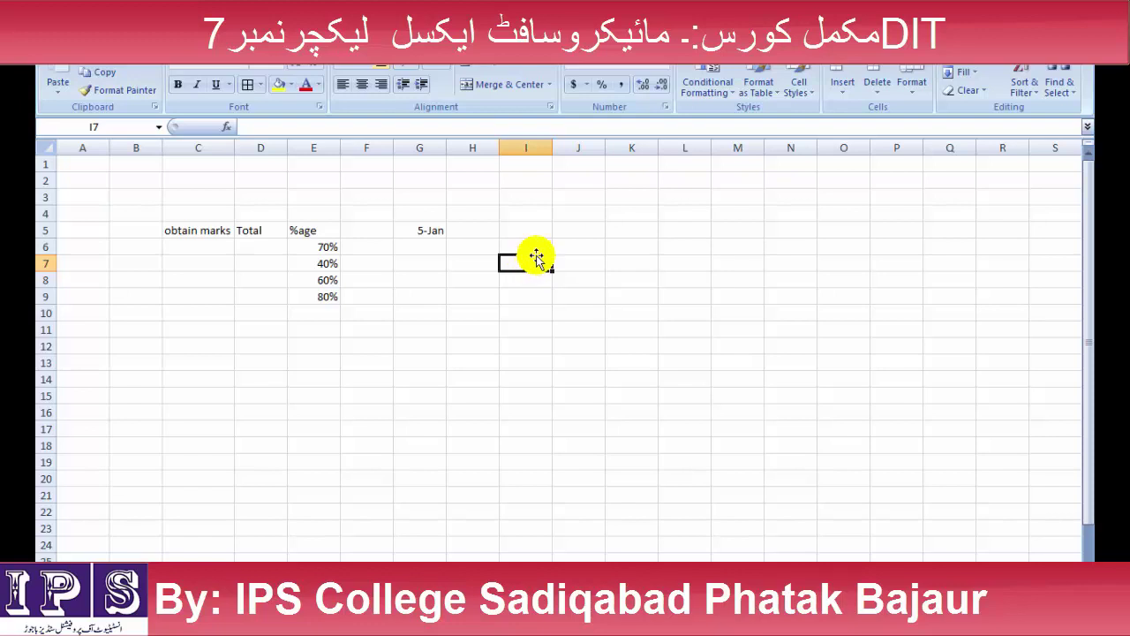
pyautogui.click(578, 280)
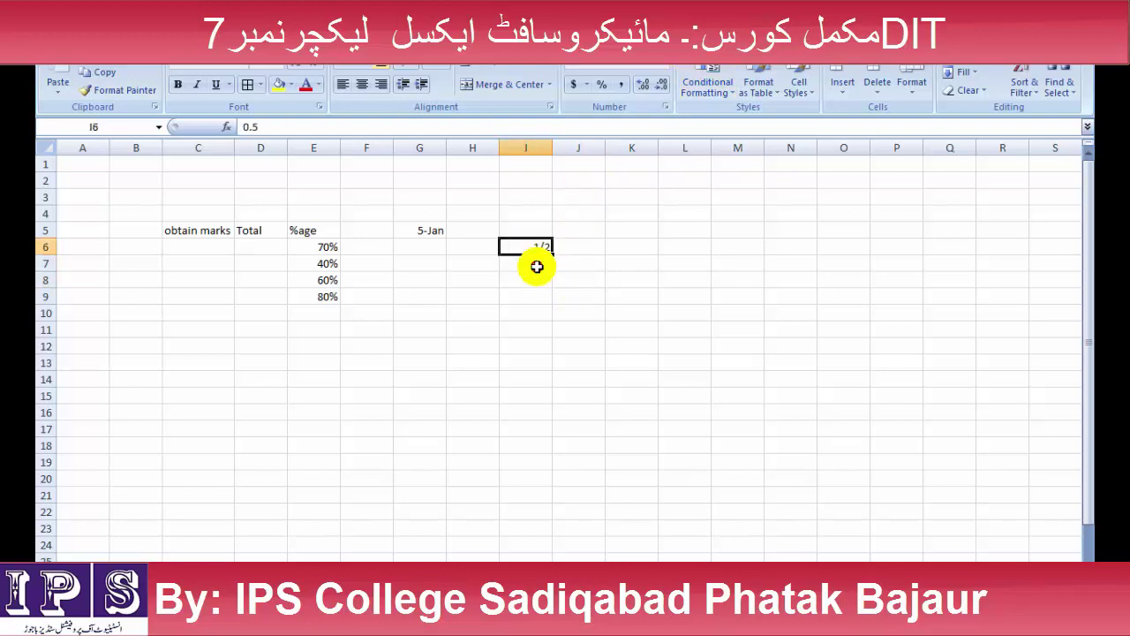
pyautogui.moveTo(538, 244); pyautogui.dragTo(525, 413)
pyautogui.click(669, 70)
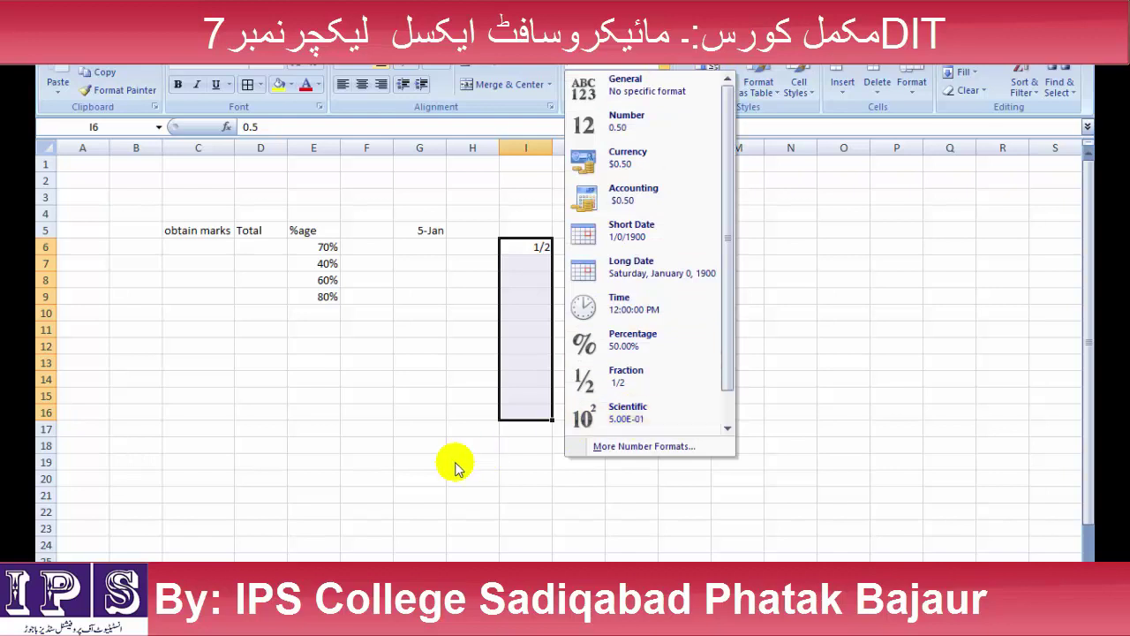
# Enter 500000 in G18 and apply the Scientific number format to it
pyautogui.click(408, 445)
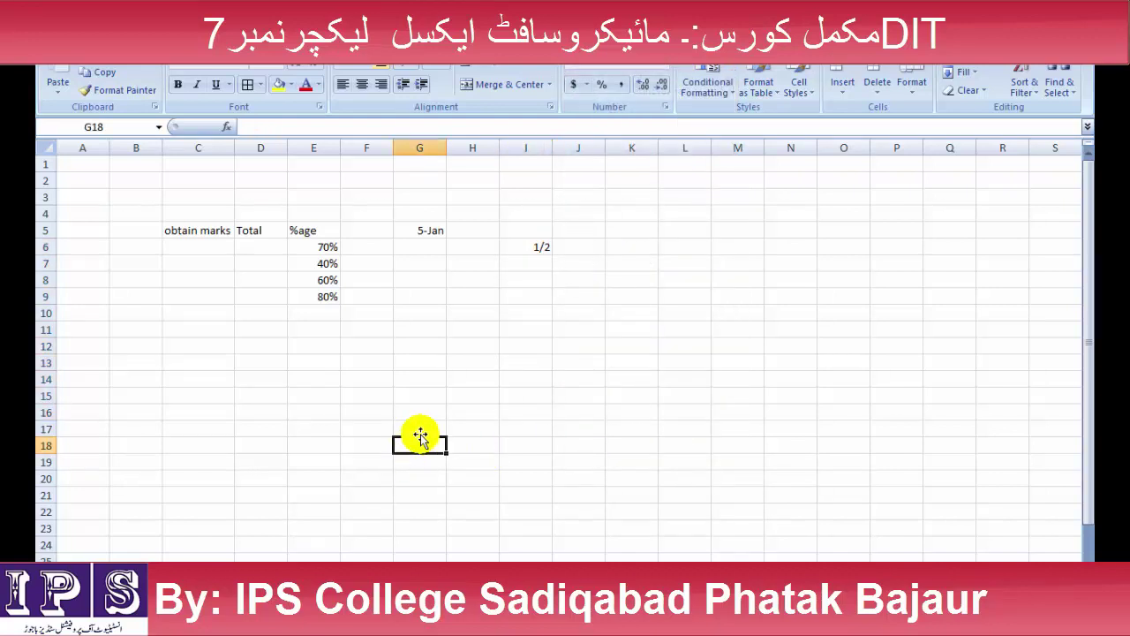
pyautogui.write('1')
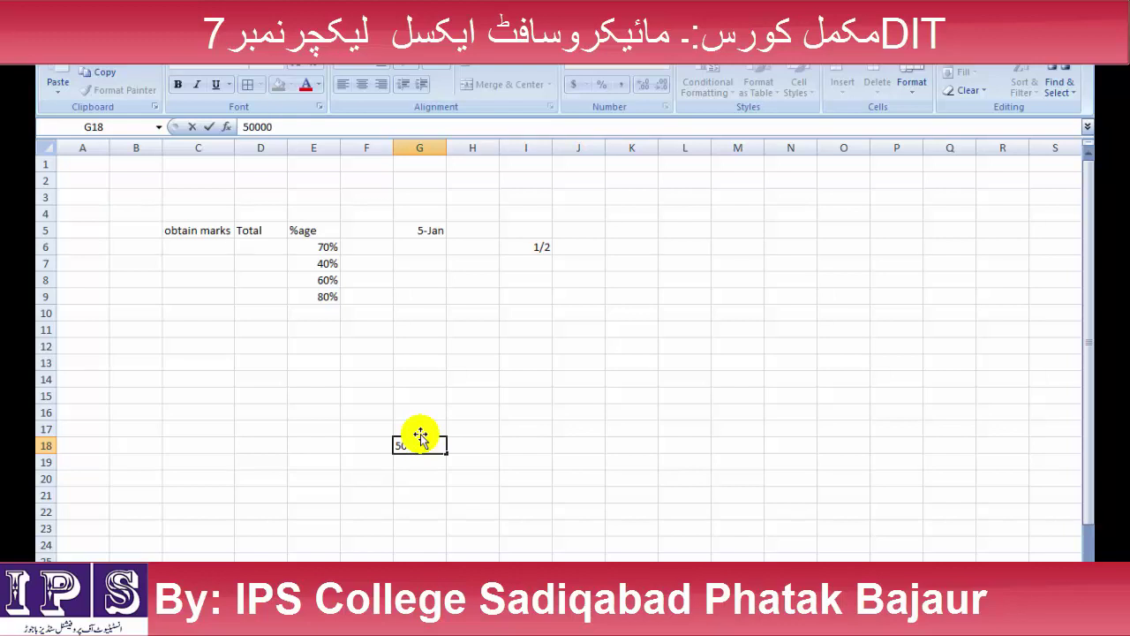
pyautogui.click(525, 460)
pyautogui.click(431, 459)
pyautogui.click(433, 444)
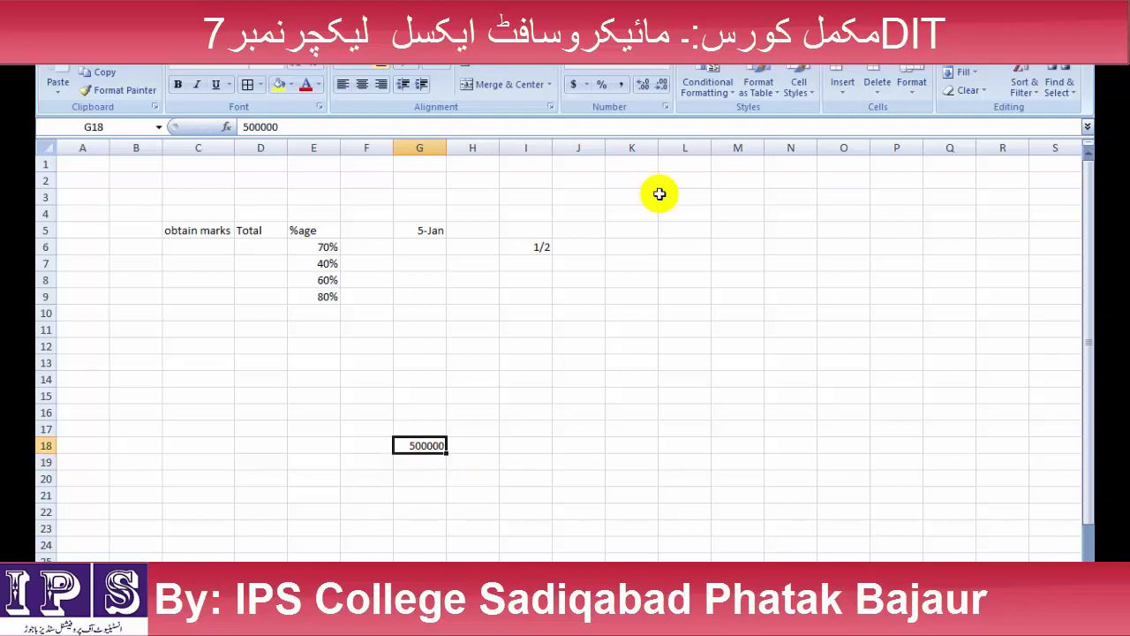
pyautogui.click(666, 71)
pyautogui.click(646, 417)
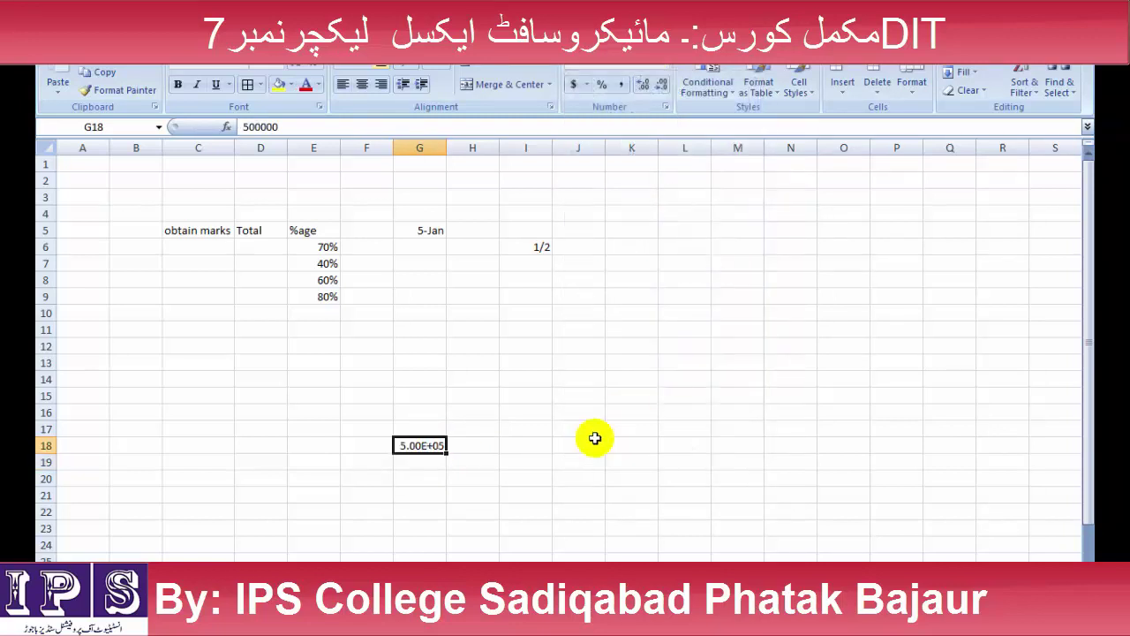
pyautogui.click(534, 474)
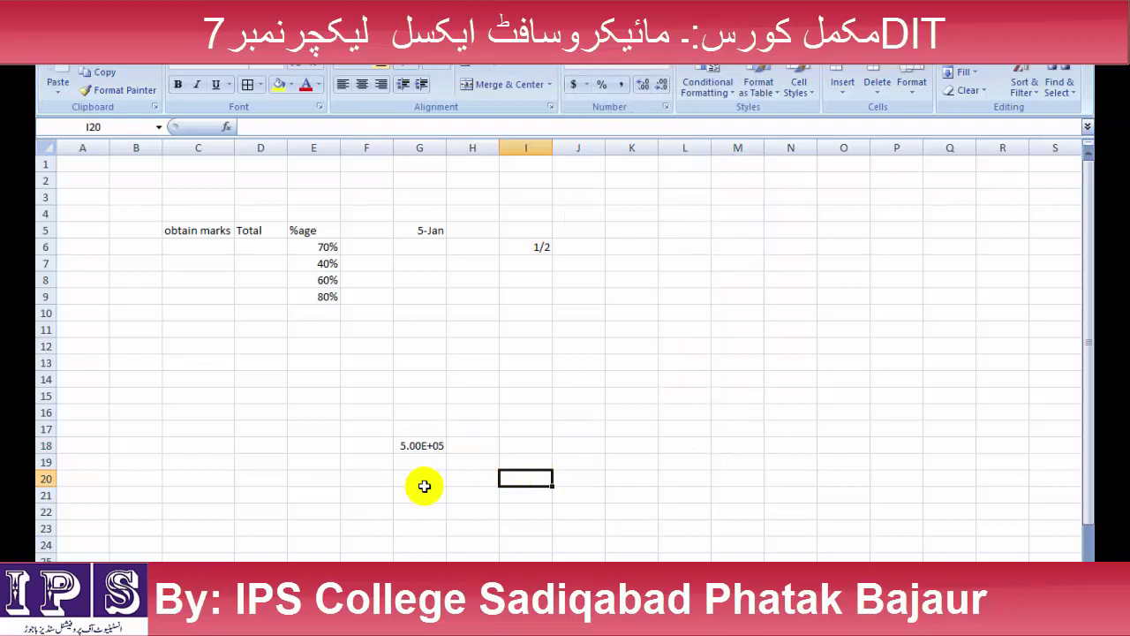
# Widen column G slightly beyond the scientific value in G18
pyautogui.moveTo(447, 147); pyautogui.dragTo(462, 148)
pyautogui.click(471, 525)
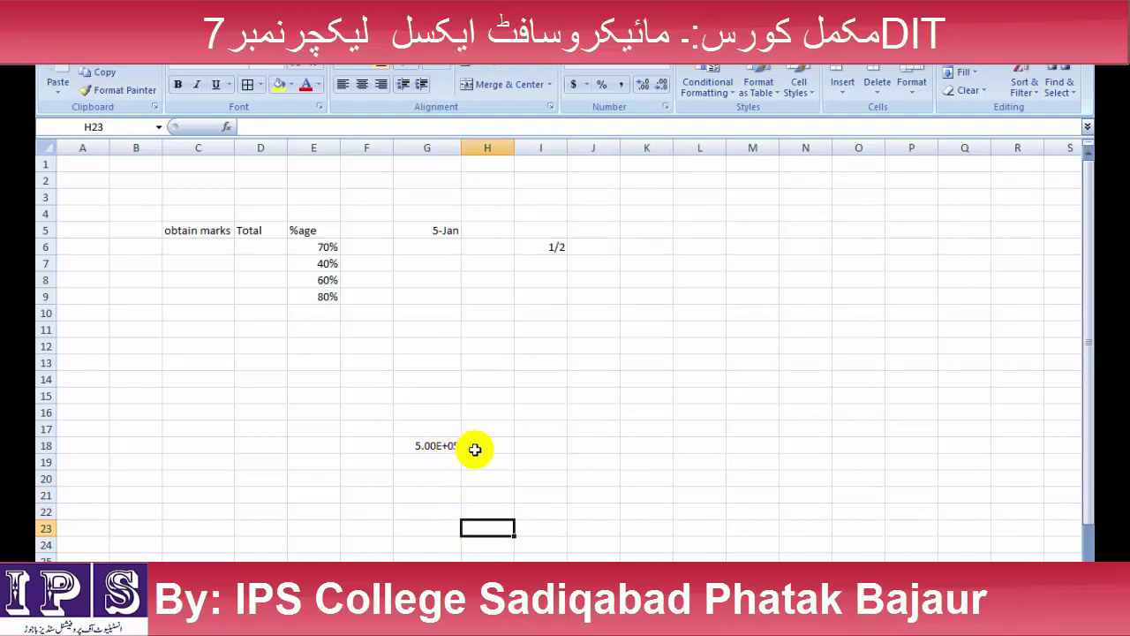
pyautogui.click(439, 445)
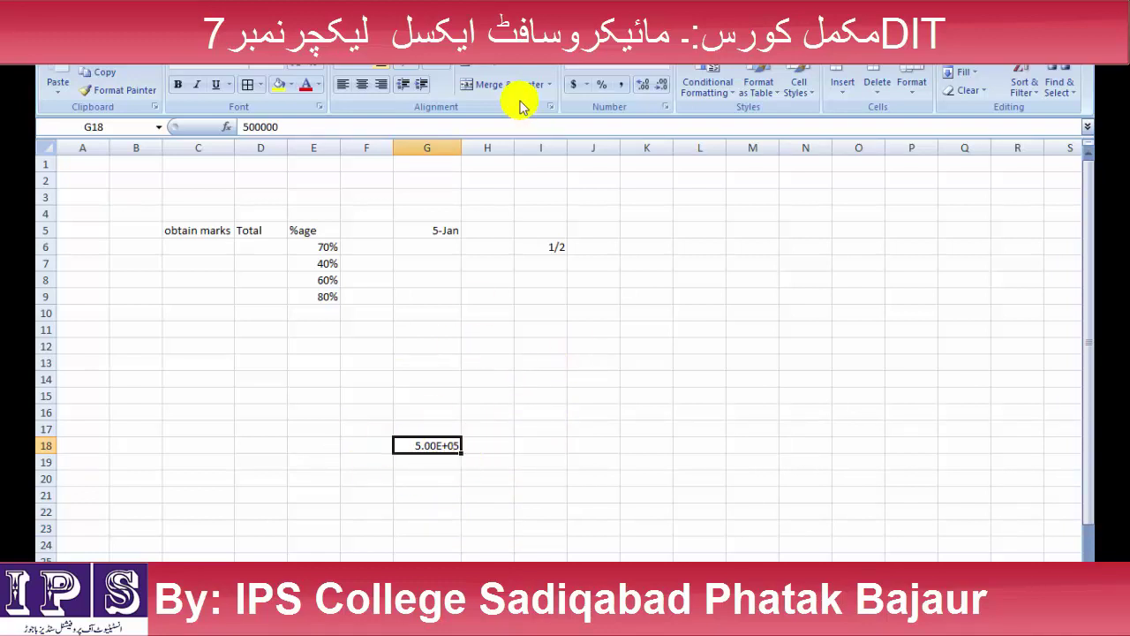
pyautogui.moveTo(460, 146); pyautogui.dragTo(470, 146)
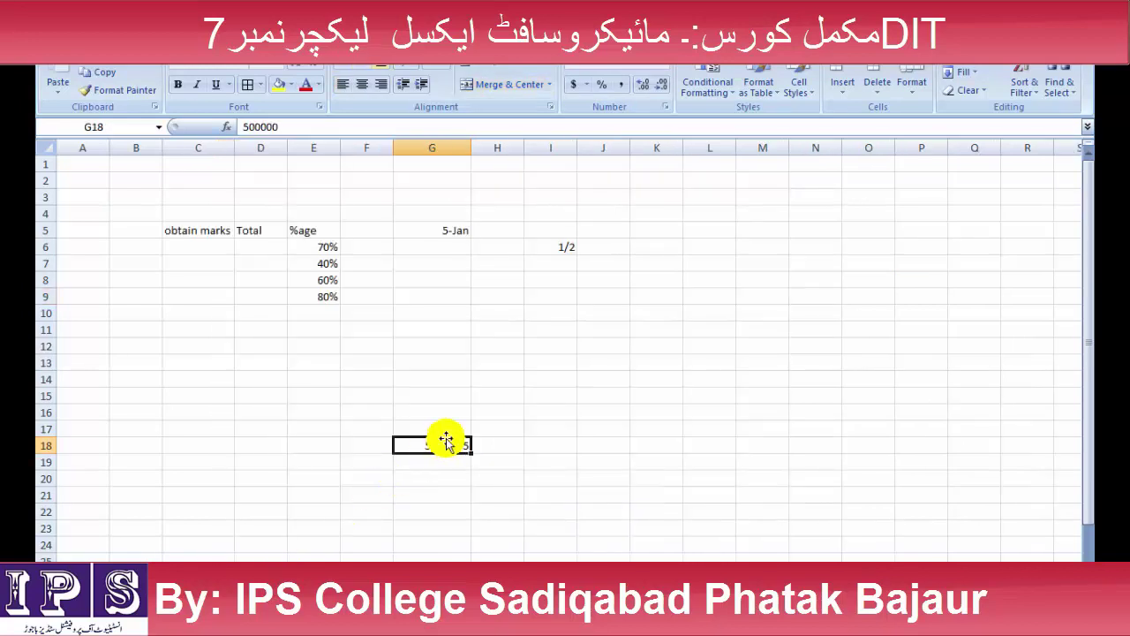
# Enter 50 in I15 and view the available number formats for it
pyautogui.click(546, 399)
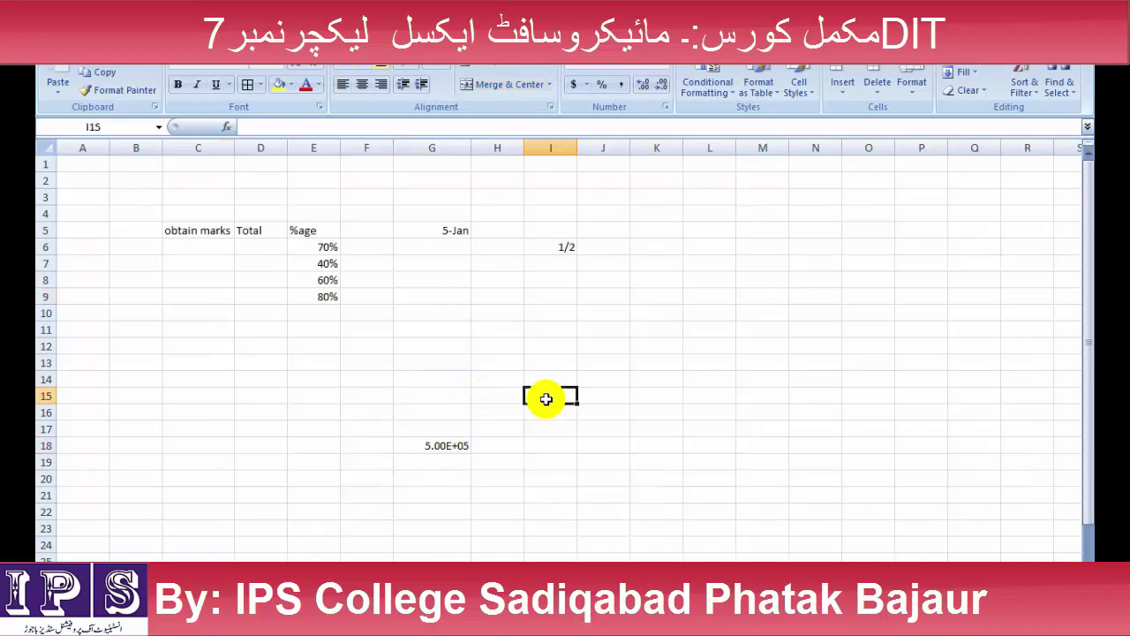
pyautogui.write('5.')
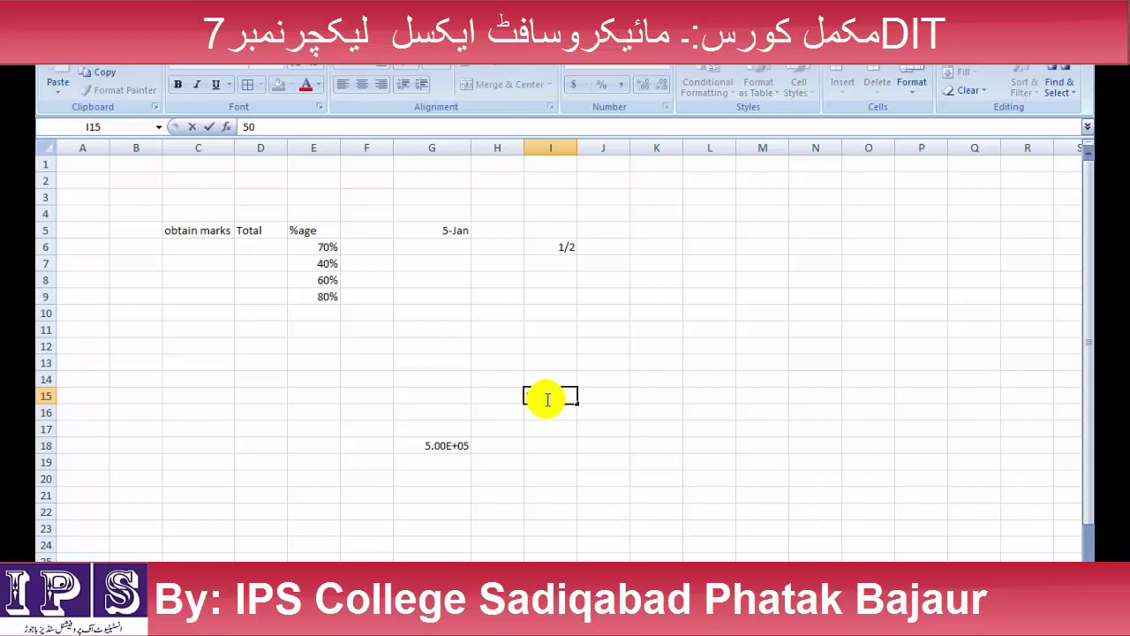
pyautogui.write('0')
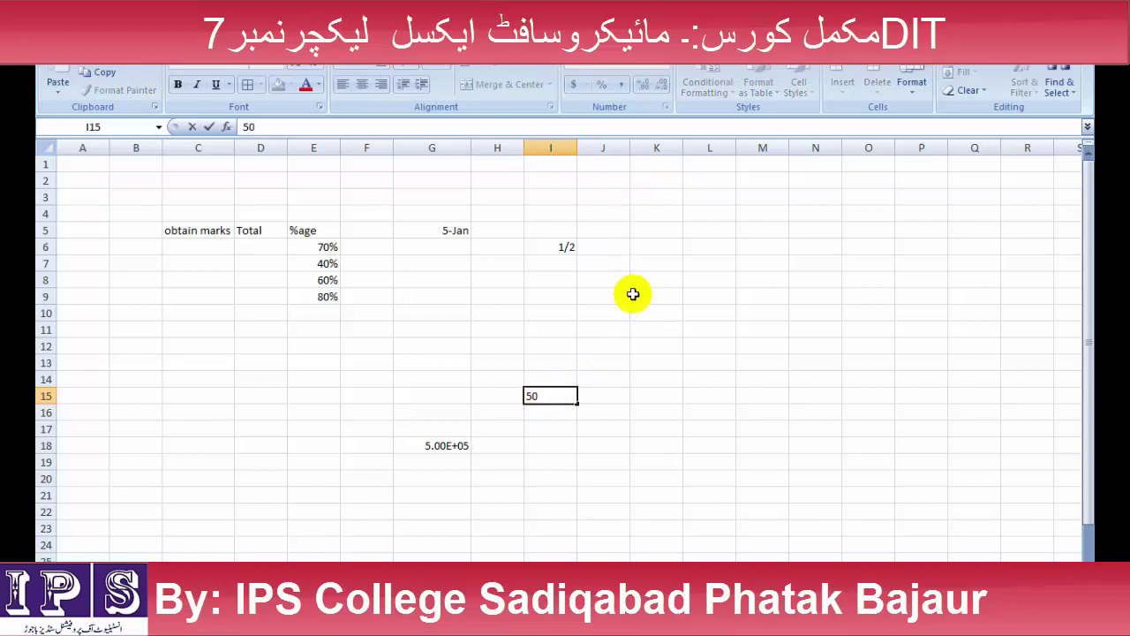
pyautogui.click(638, 380)
pyautogui.click(542, 393)
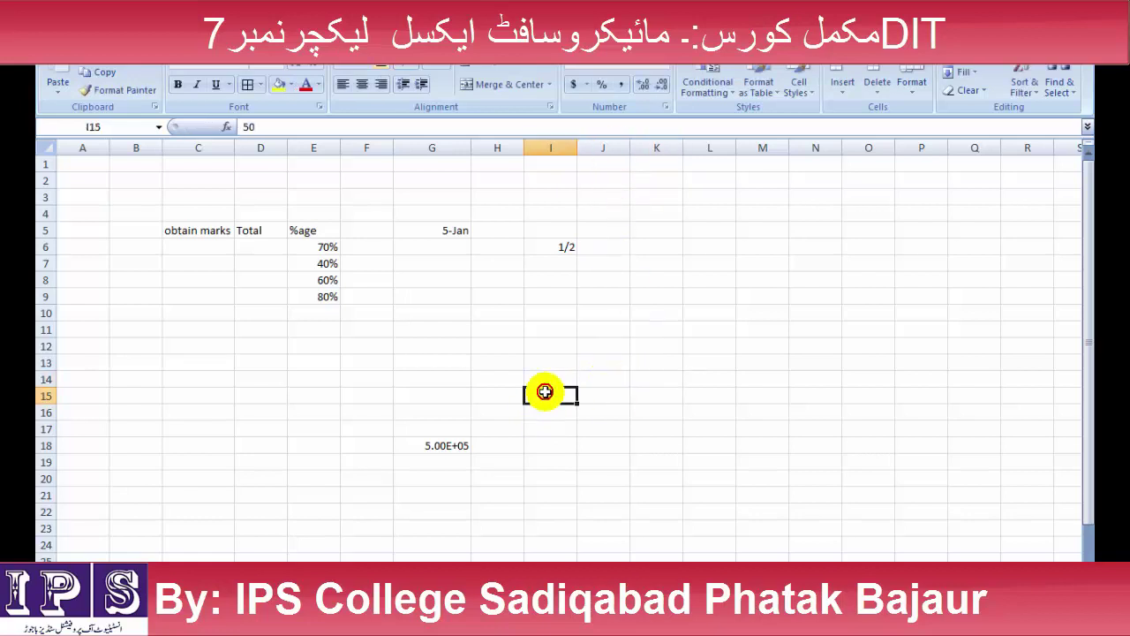
pyautogui.click(669, 66)
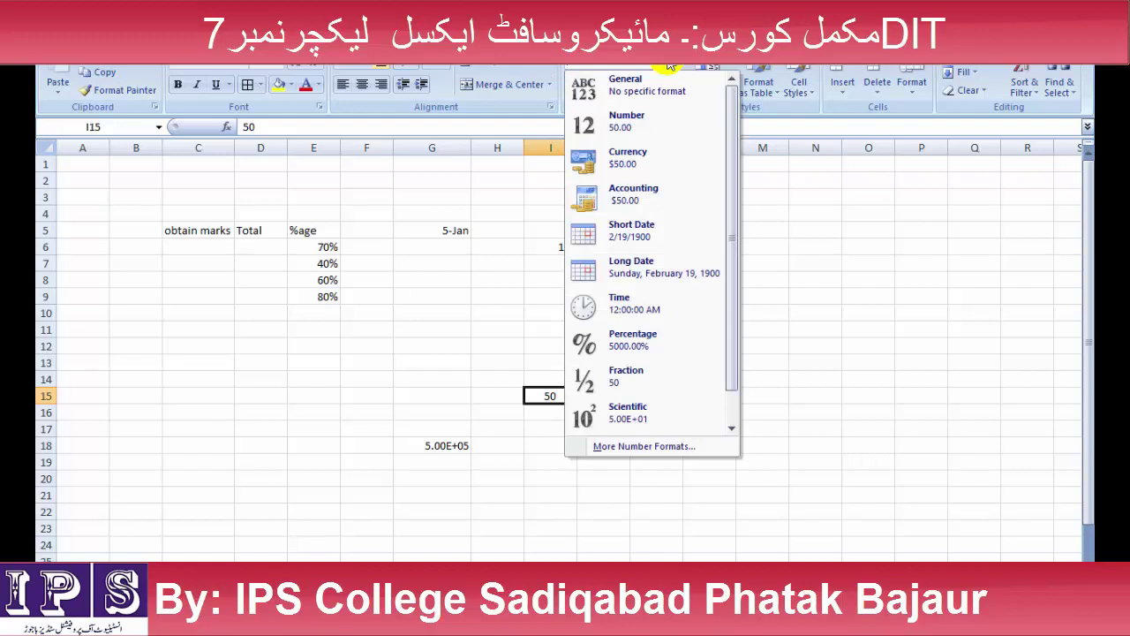
pyautogui.click(545, 395)
# Change the value in I15 to 500 and apply the Scientific number format to it
pyautogui.doubleClick(545, 396)
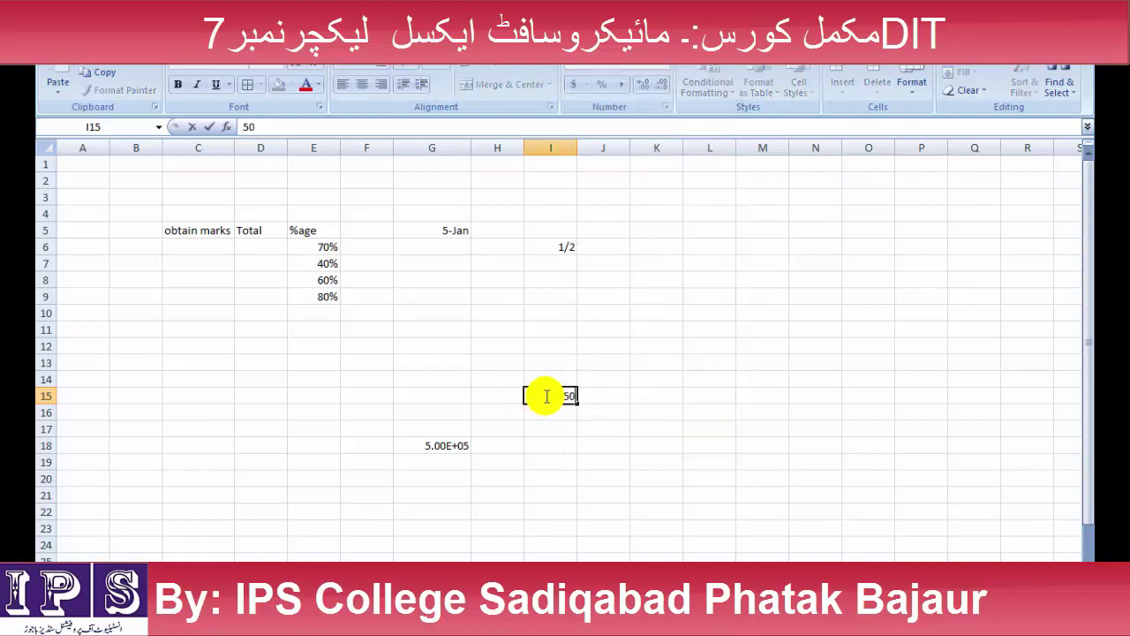
pyautogui.click(565, 395)
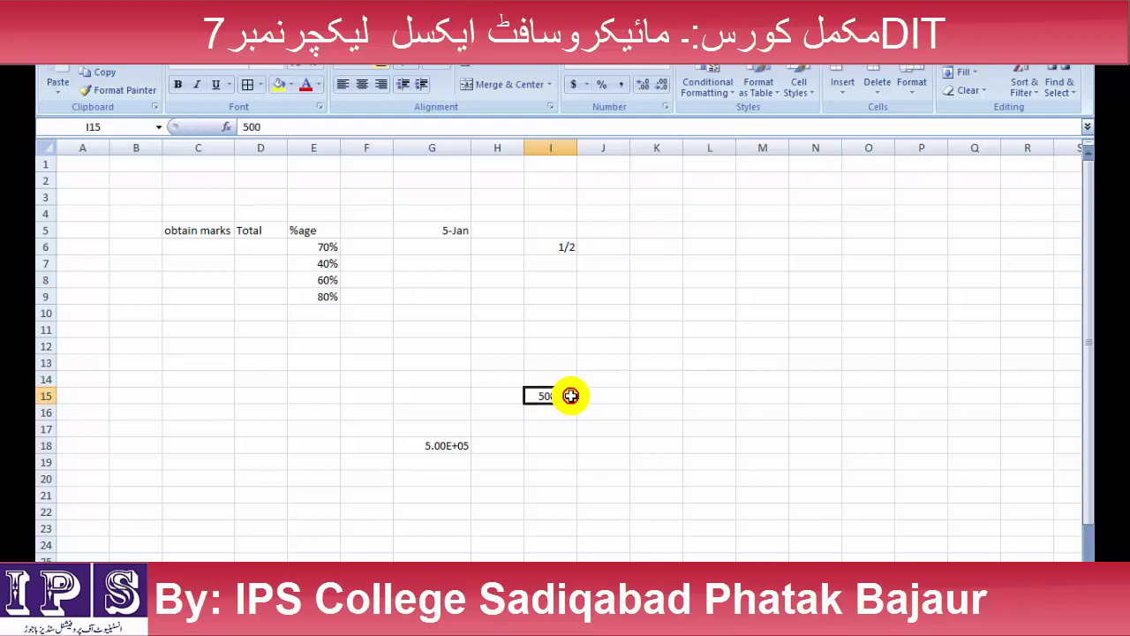
pyautogui.click(663, 68)
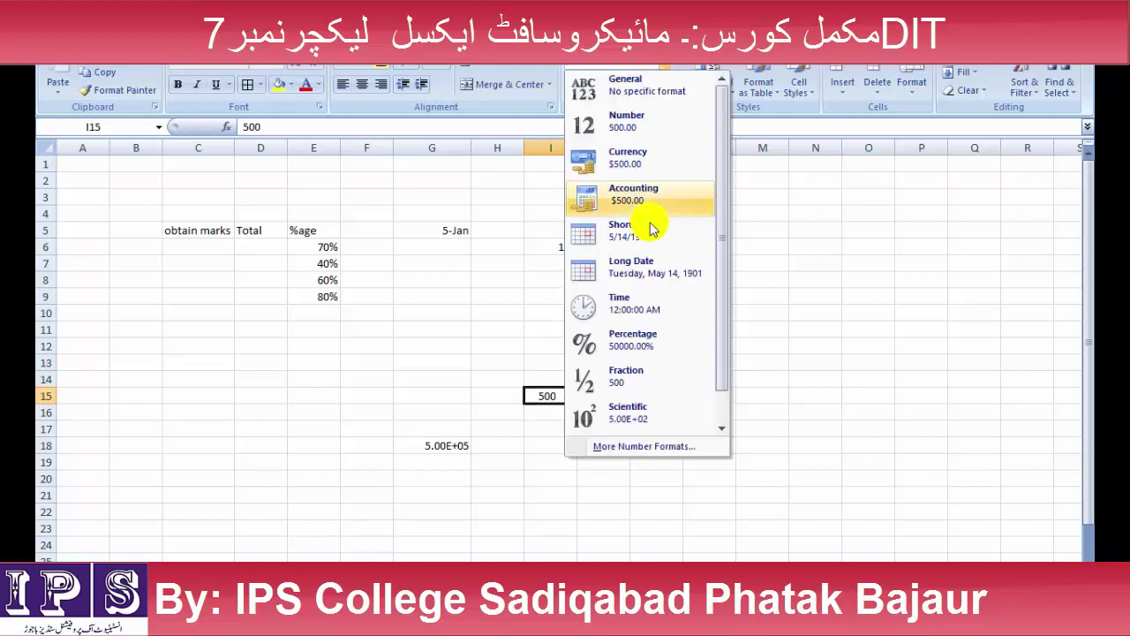
pyautogui.click(637, 408)
pyautogui.click(589, 438)
pyautogui.click(559, 396)
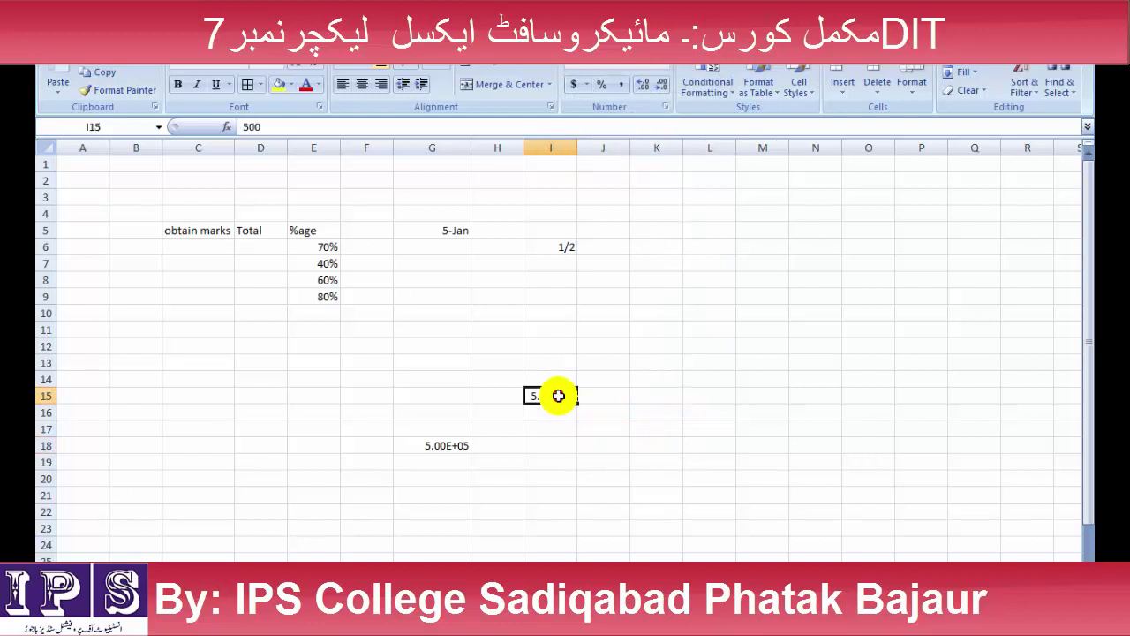